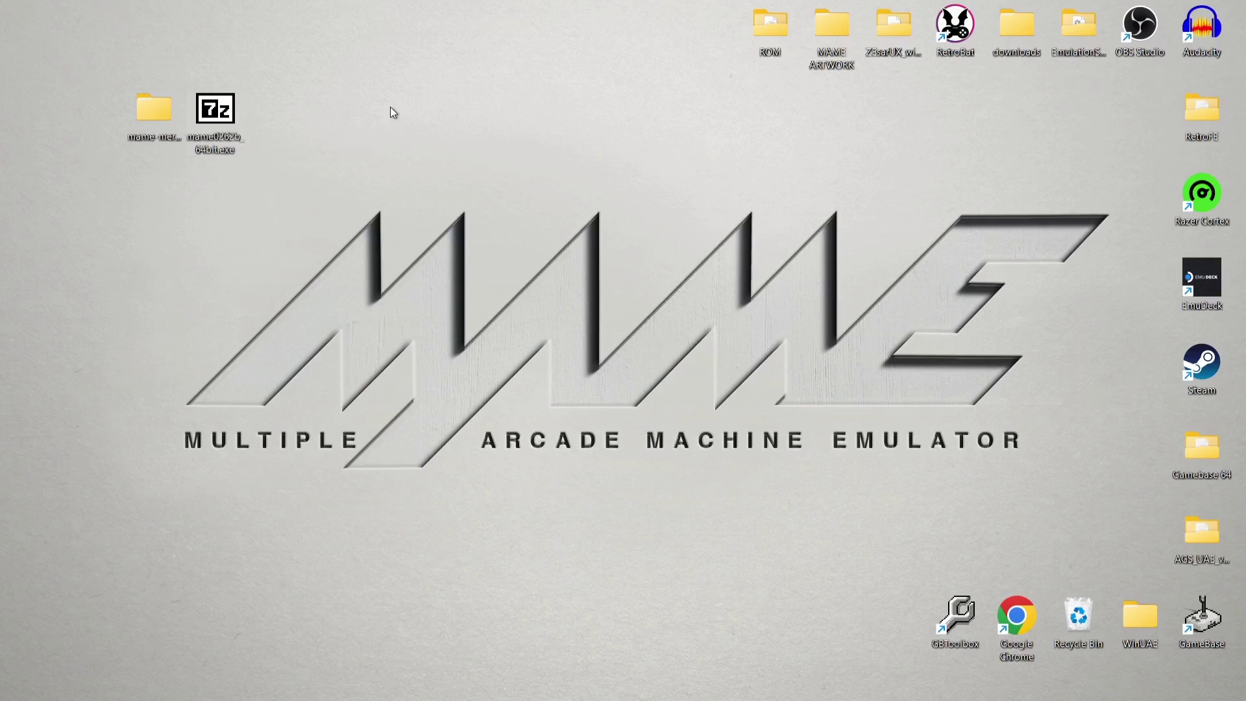
Create a new folder named MAME on the desktop
{"action": "right_click", "coordinate": [386, 115]}
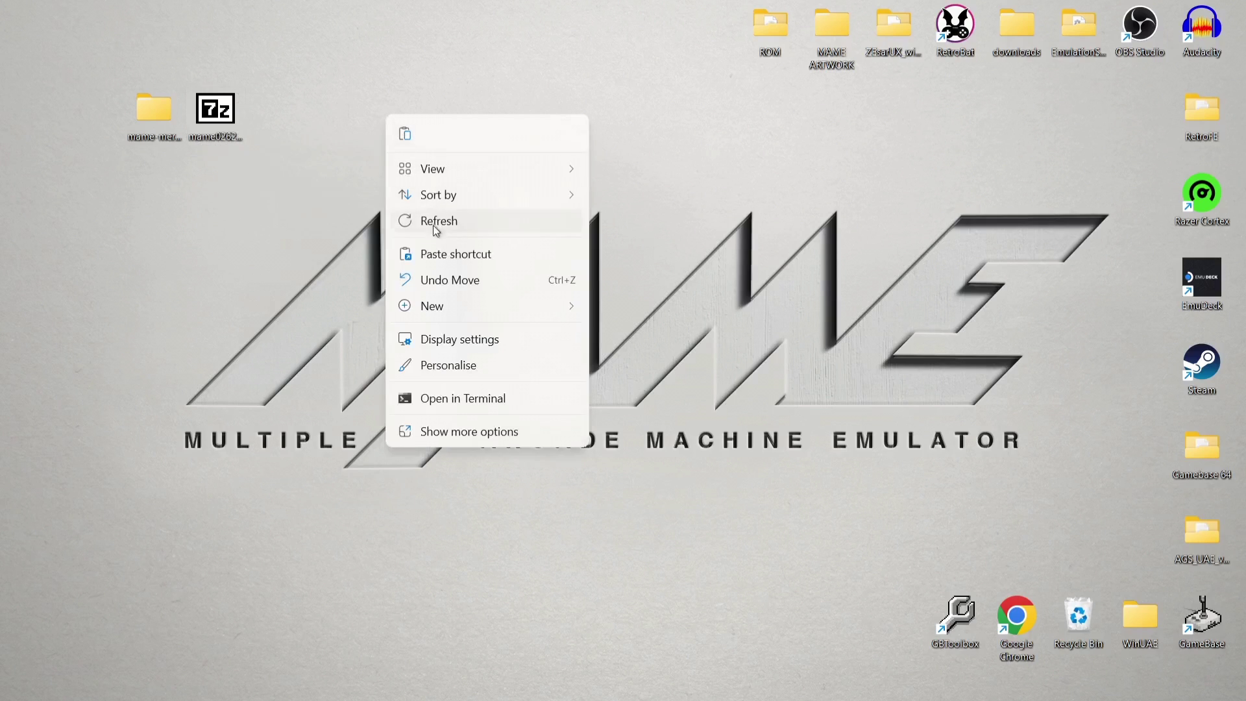
{"action": "mouse_move", "coordinate": [450, 314]}
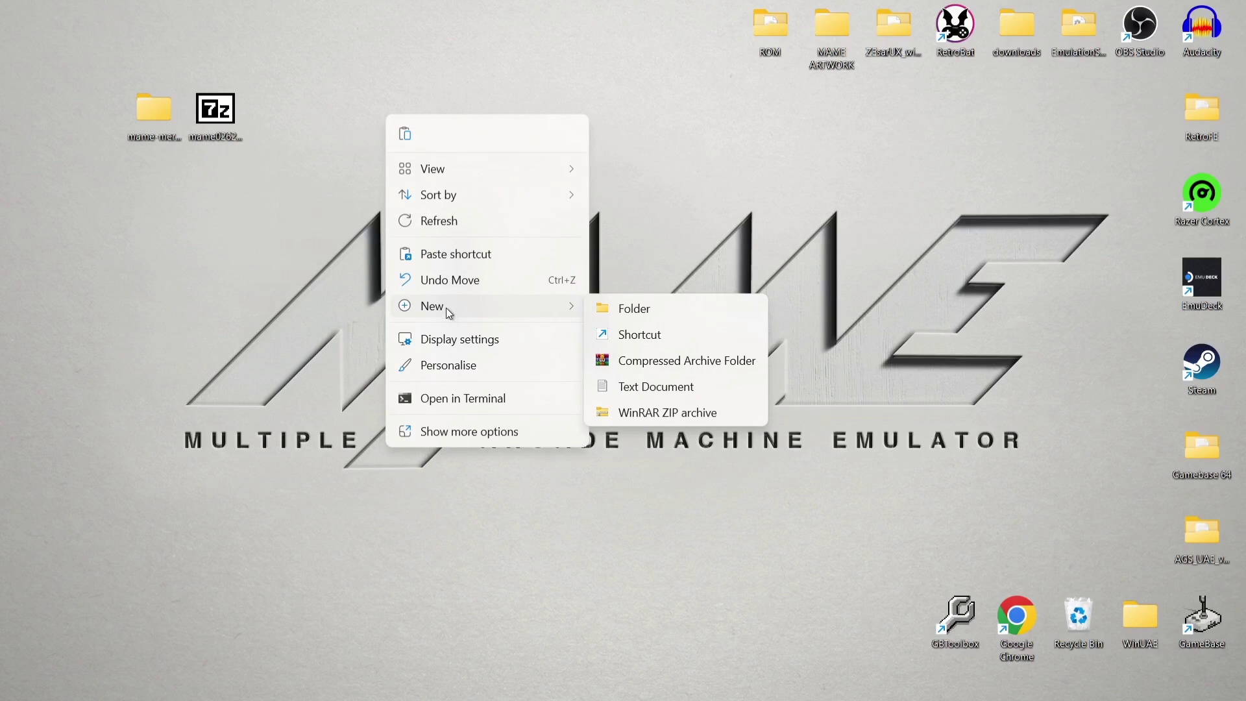
{"action": "left_click", "coordinate": [650, 308]}
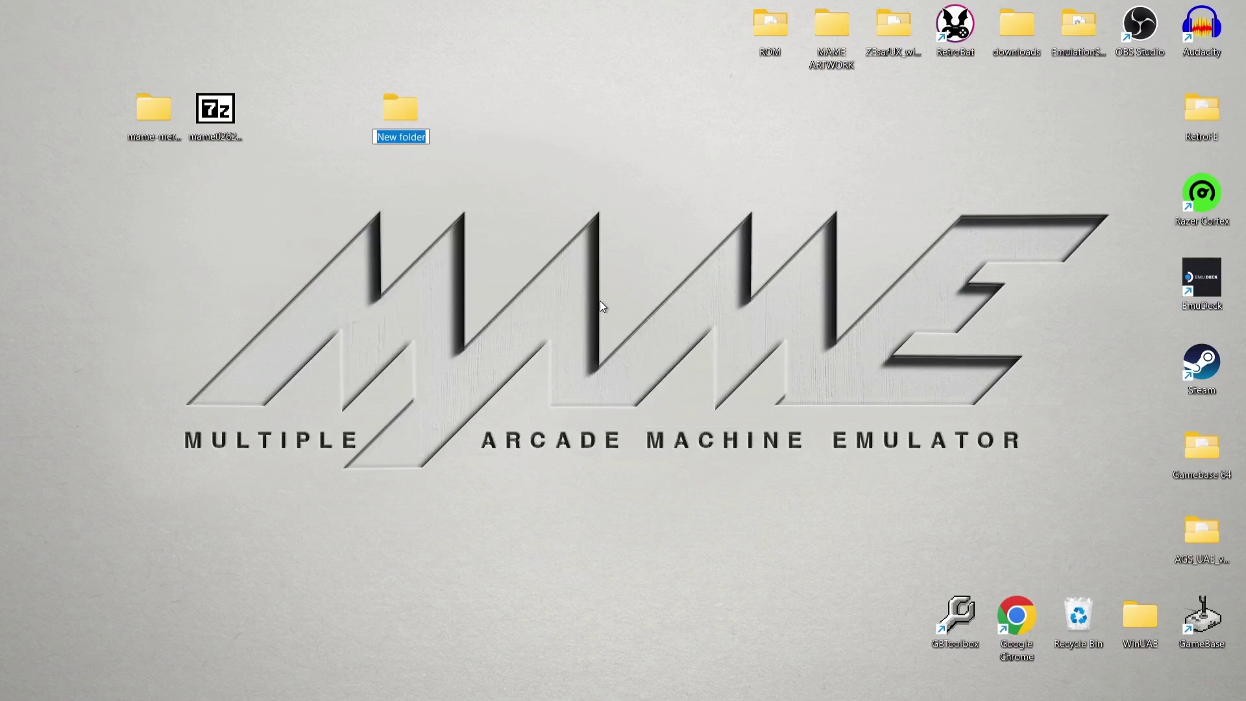
{"action": "type", "text": "MAME"}
{"action": "left_click", "coordinate": [486, 310]}
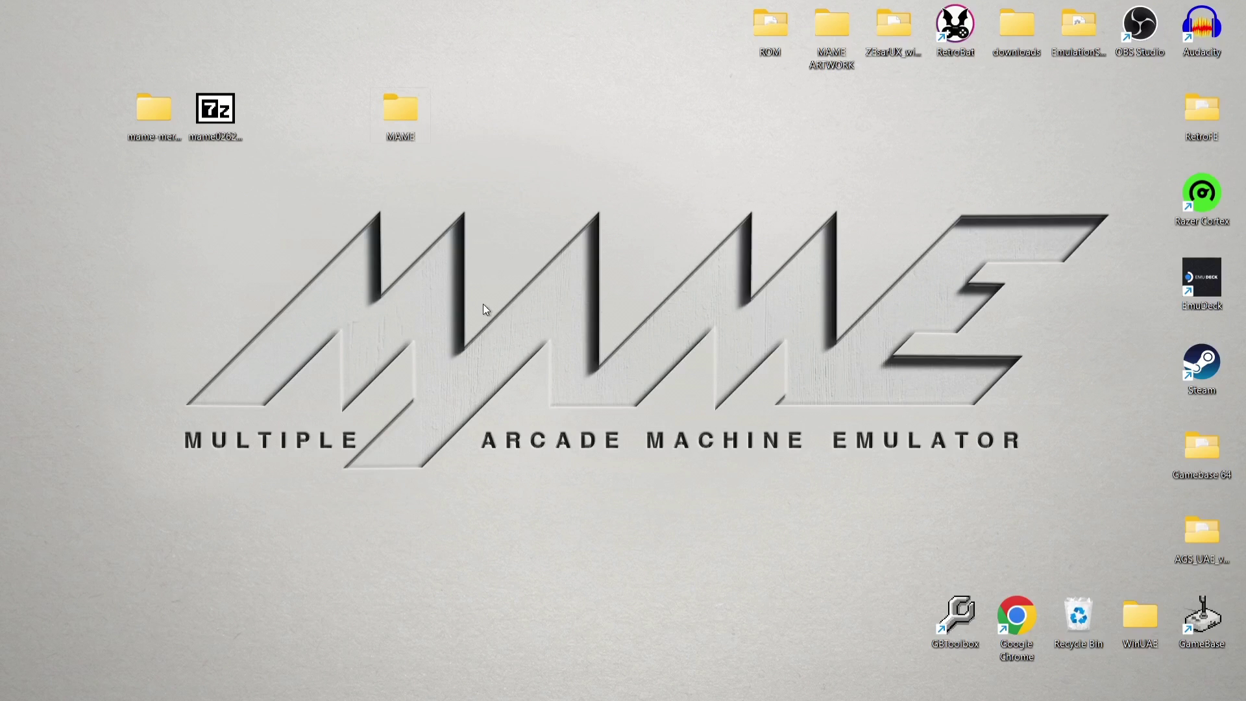
Place mame0262b_64bit.exe beside the MAME folder and run it, allowing it past the SmartScreen block
{"action": "left_click_drag", "start_coordinate": [206, 127], "coordinate": [493, 129]}
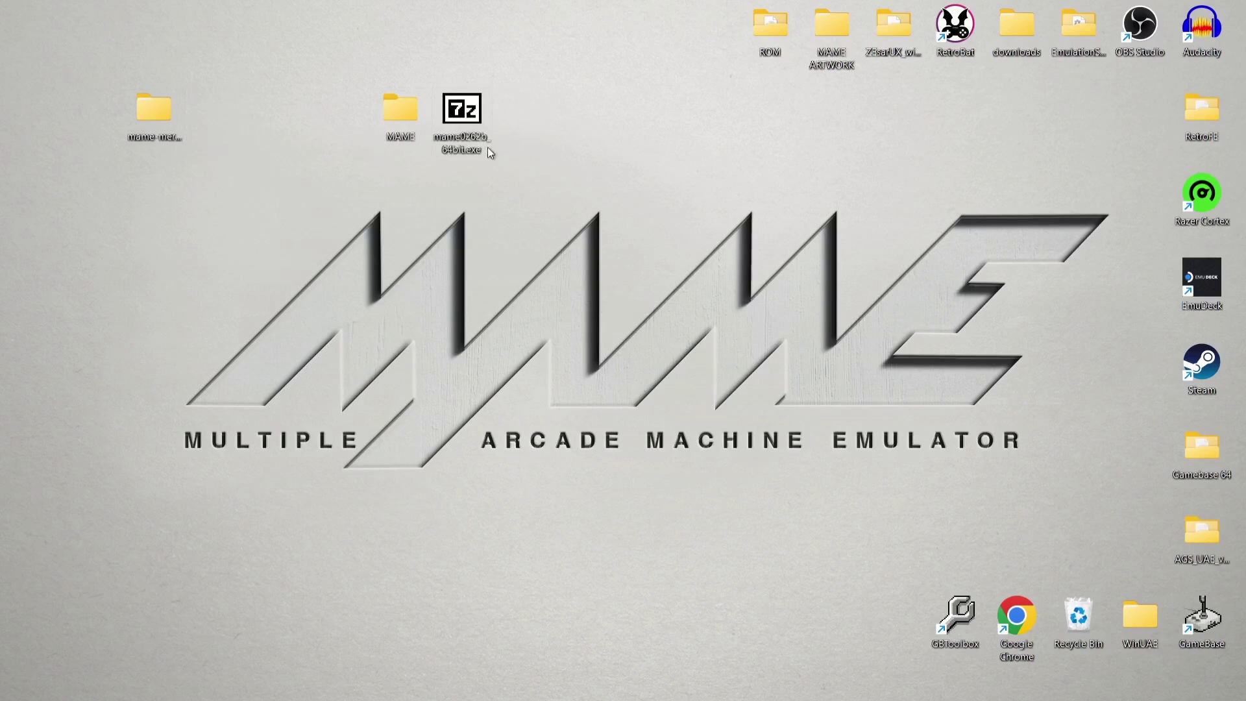
{"action": "double_click", "coordinate": [456, 115]}
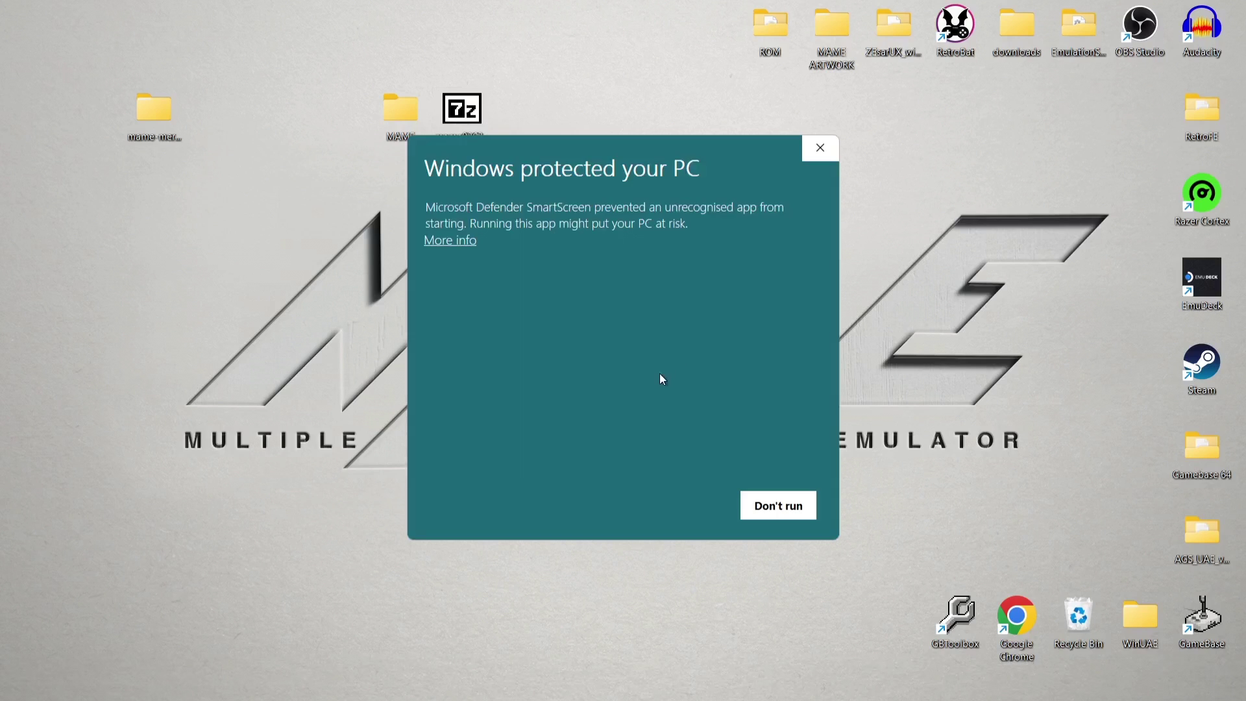
{"action": "left_click", "coordinate": [454, 244]}
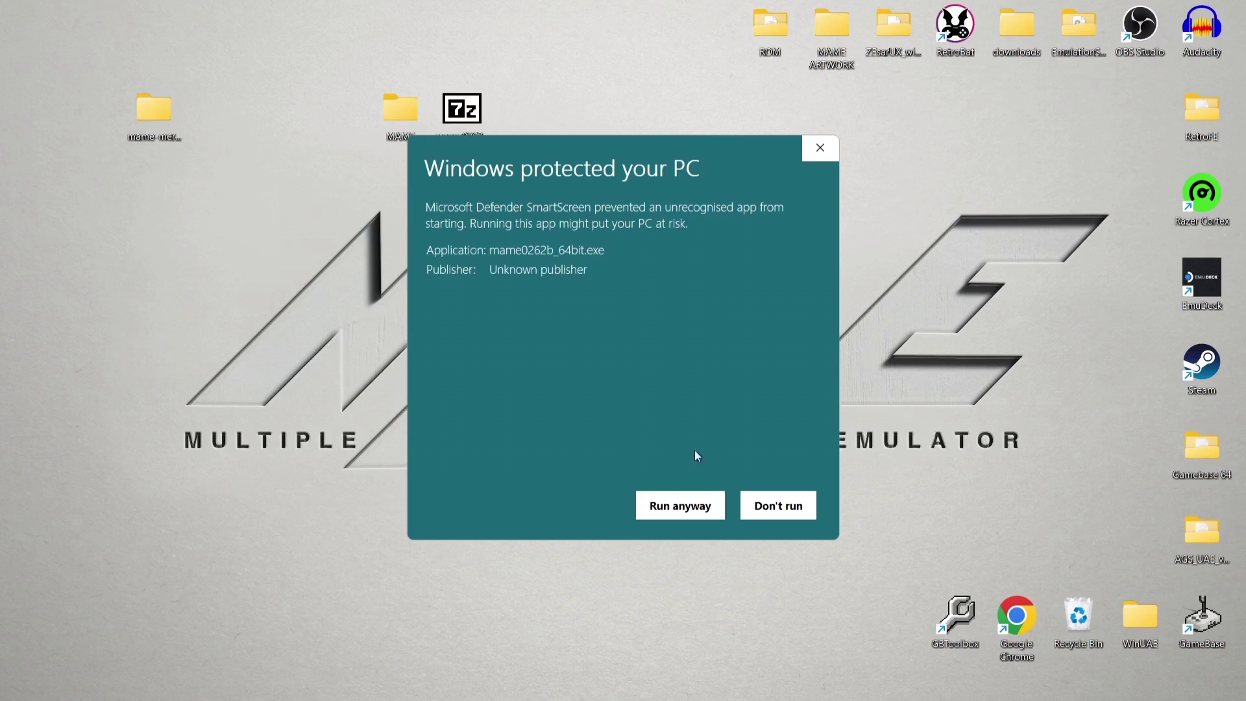
{"action": "left_click", "coordinate": [709, 509]}
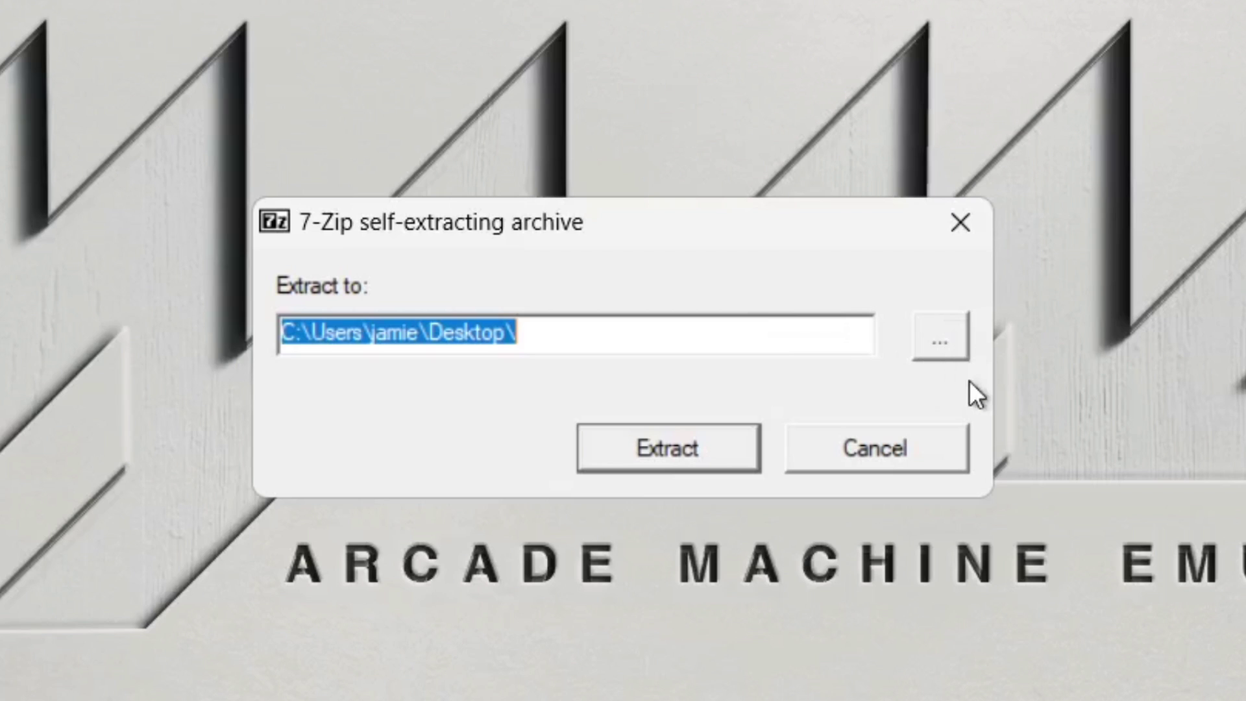
Extract the archive into the MAME folder on the desktop, and delete the mame0262b_64bit.exe file
{"action": "left_click", "coordinate": [939, 337]}
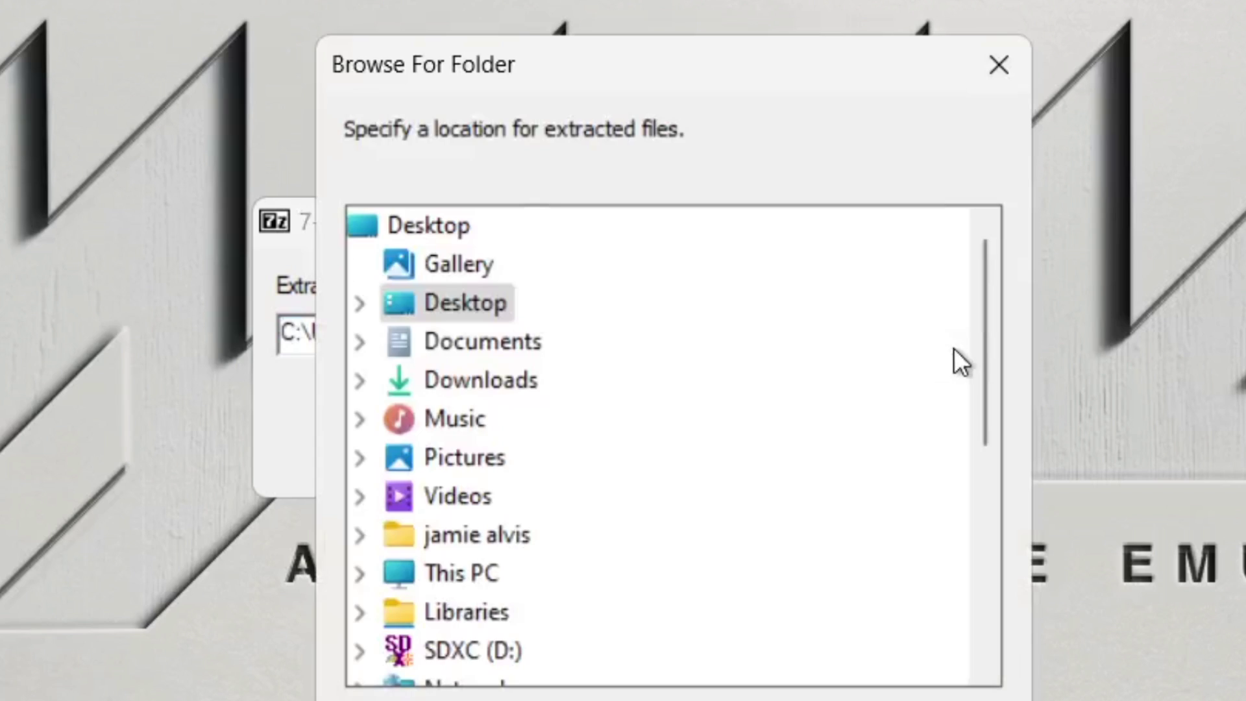
{"action": "left_click", "coordinate": [363, 304]}
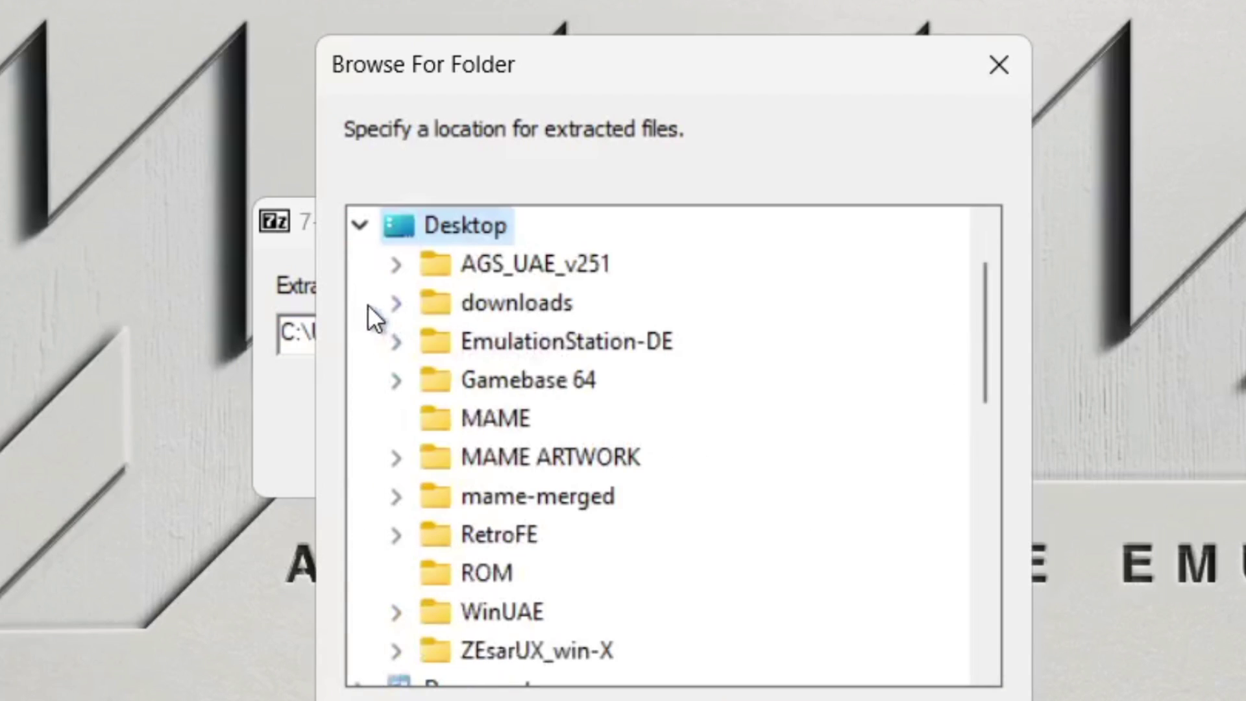
{"action": "left_click", "coordinate": [474, 430]}
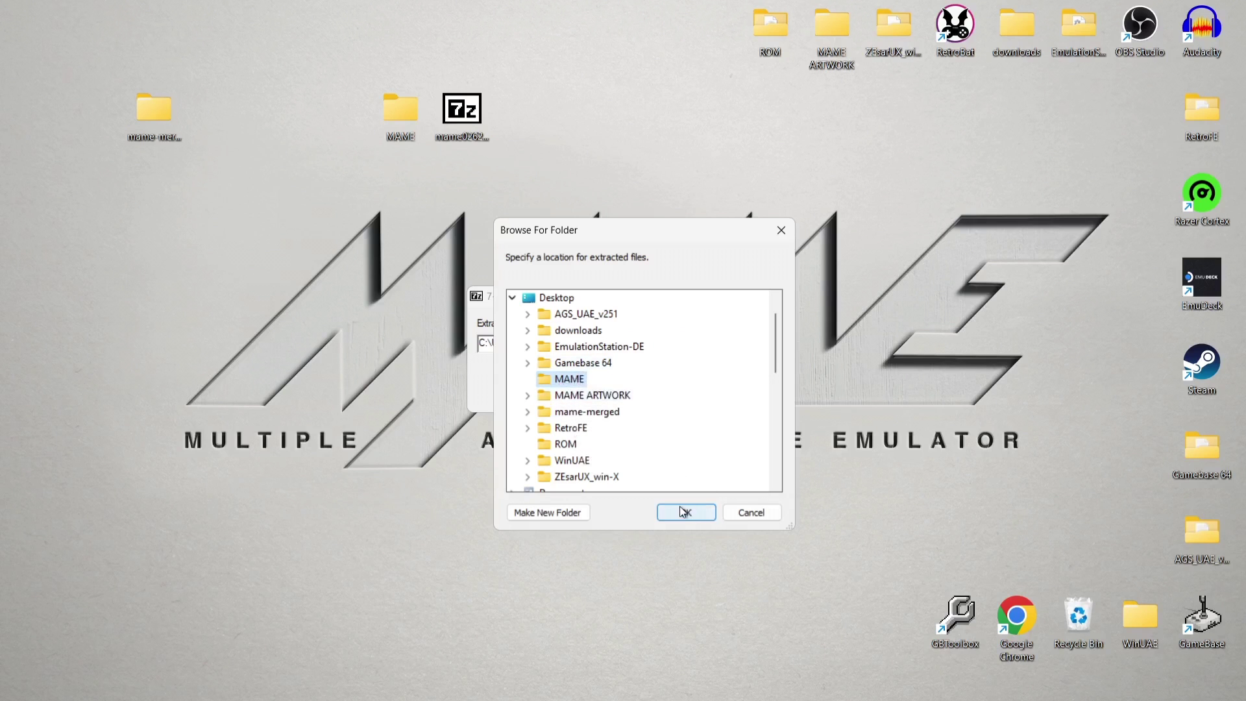
{"action": "left_click", "coordinate": [683, 512]}
{"action": "left_click", "coordinate": [649, 384]}
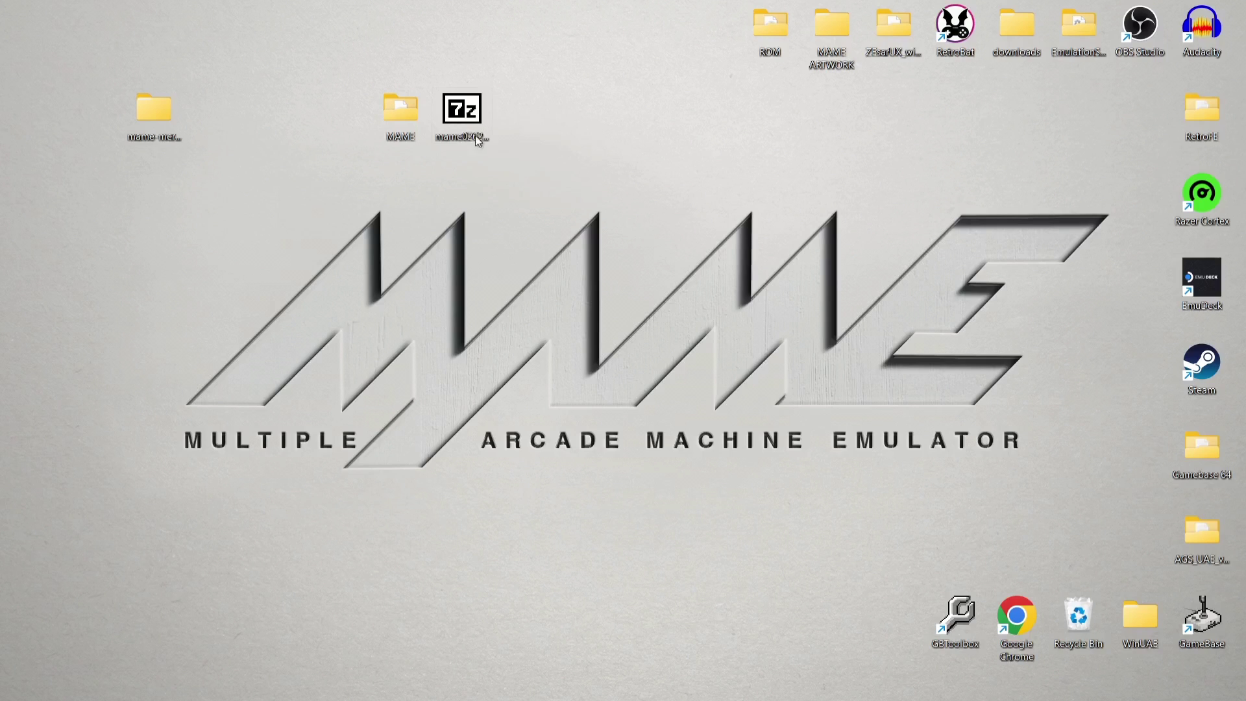
{"action": "right_click", "coordinate": [473, 125]}
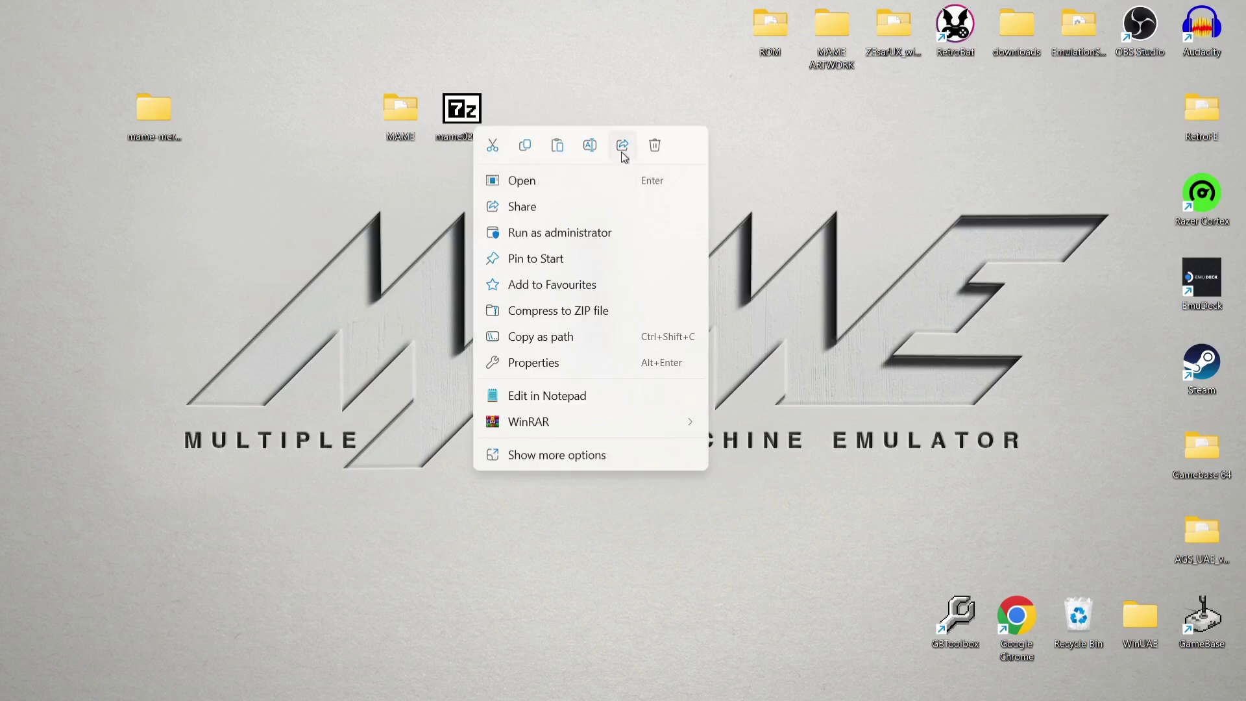
{"action": "left_click", "coordinate": [652, 150]}
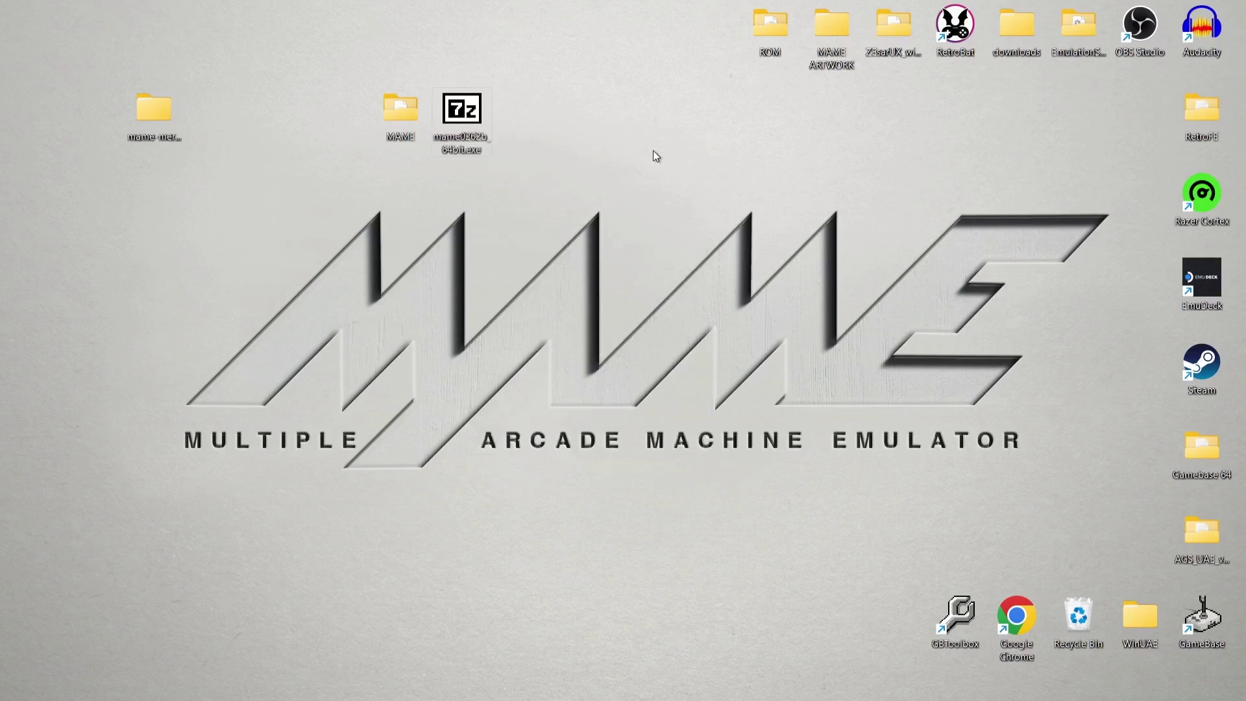
Open the roms folder inside the desktop's MAME folder, with its window placed clear of the mame-merged folder
{"action": "double_click", "coordinate": [397, 117]}
{"action": "left_click_drag", "start_coordinate": [441, 269], "coordinate": [785, 130]}
{"action": "scroll", "coordinate": [702, 269], "scroll_direction": "down", "scroll_amount": 2}
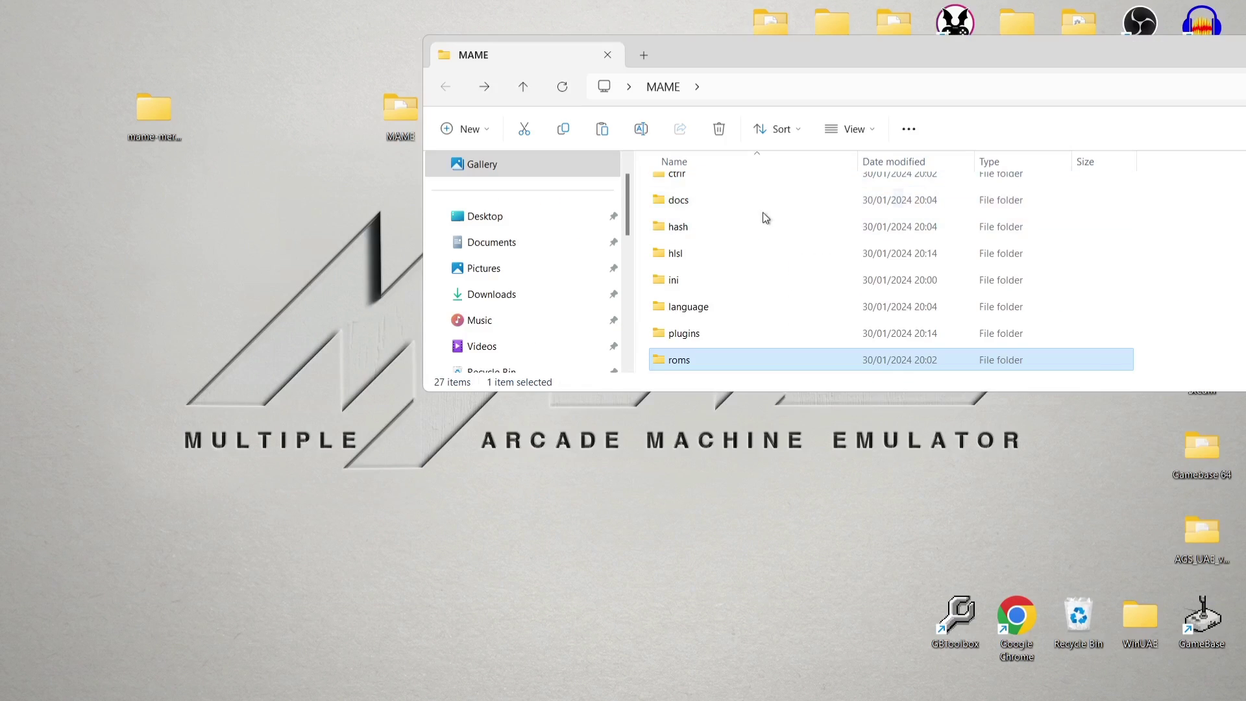
{"action": "scroll", "coordinate": [763, 214], "scroll_direction": "down", "scroll_amount": 1}
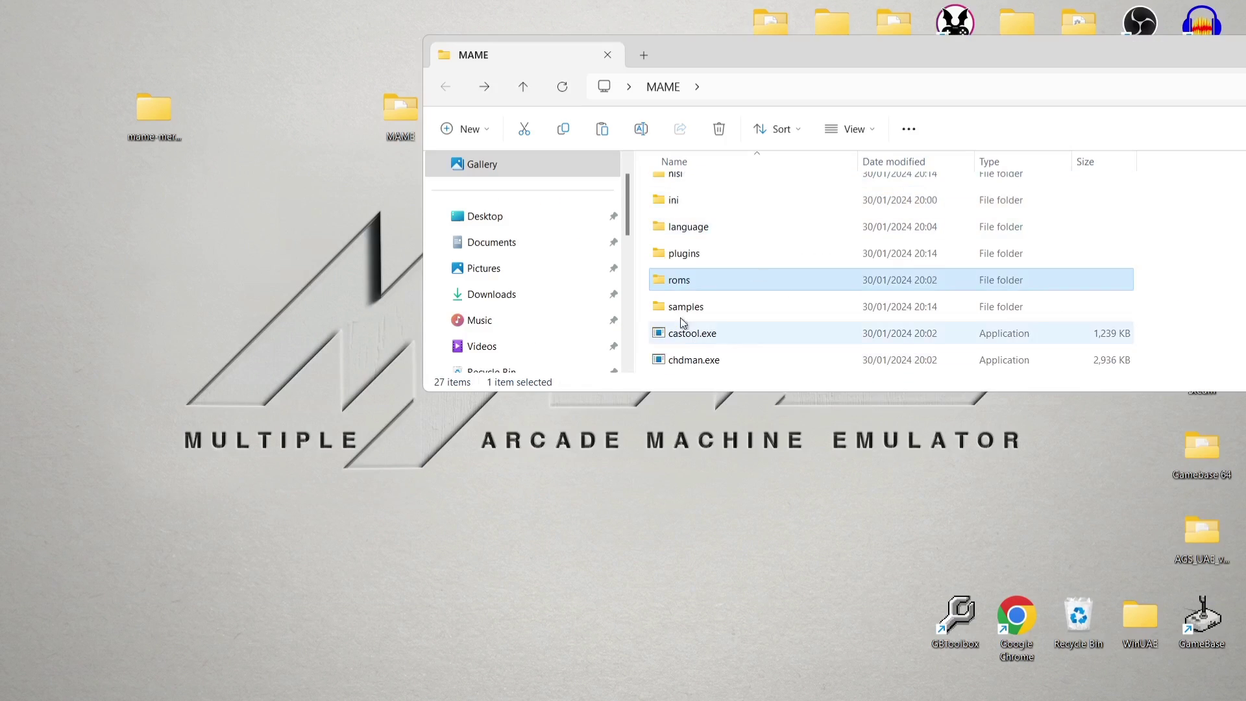
{"action": "double_click", "coordinate": [681, 283]}
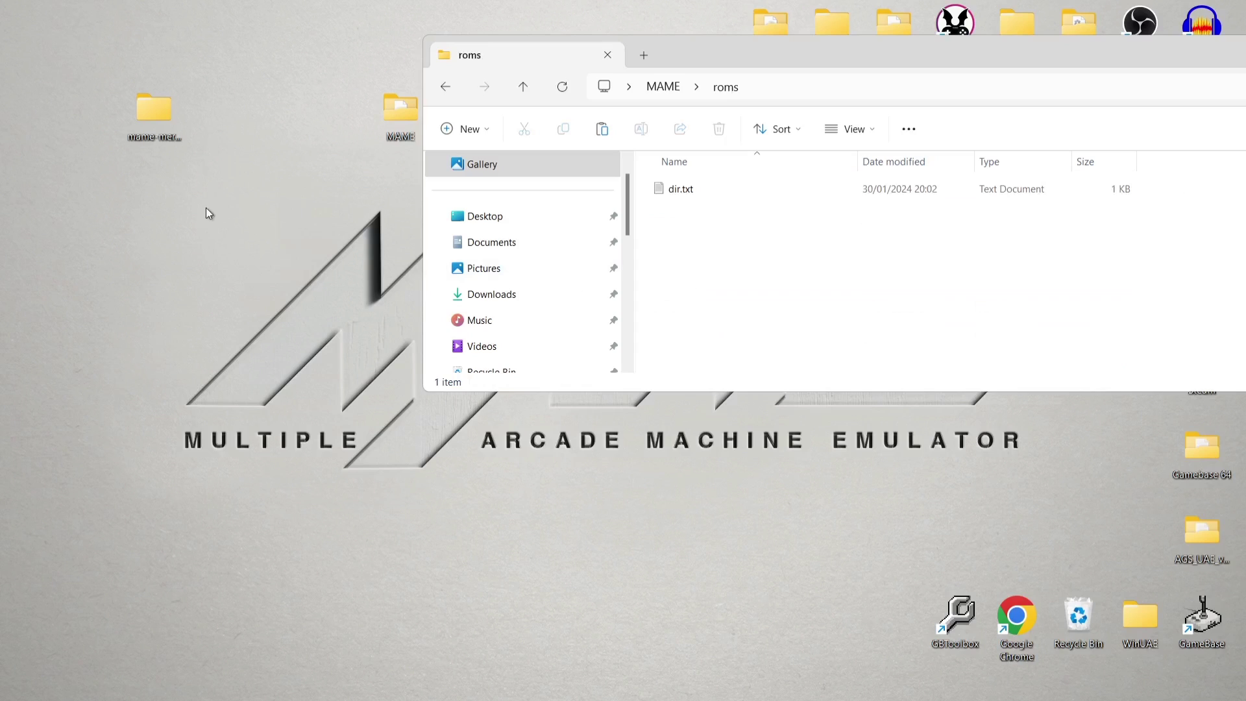
Move all the ROM zip files from the mame-merged folder into the MAME roms folder
{"action": "double_click", "coordinate": [144, 114]}
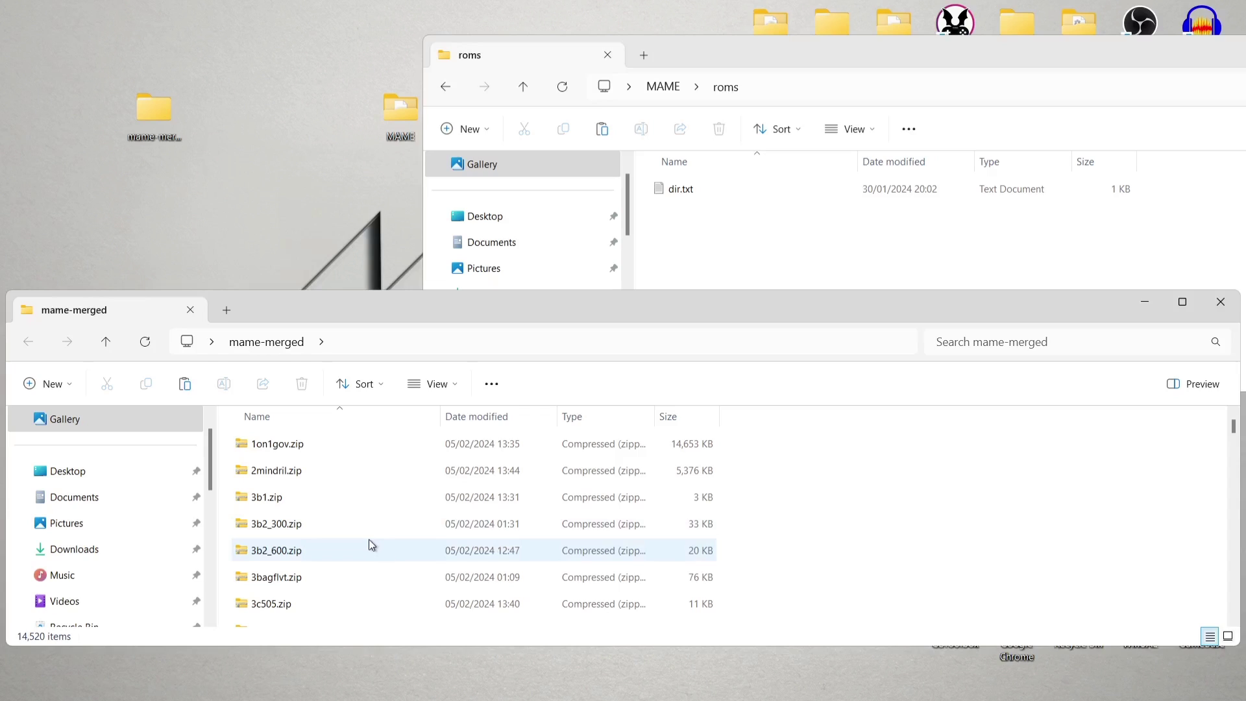
{"action": "left_click", "coordinate": [400, 443]}
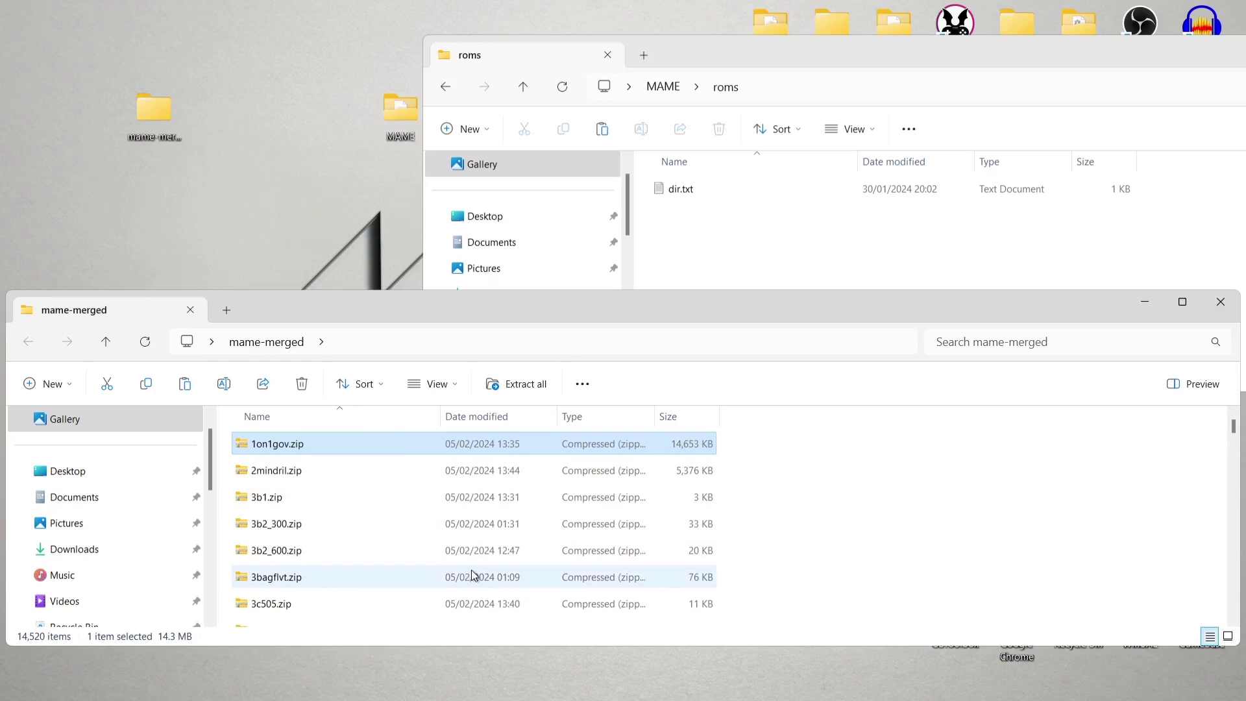
{"action": "key", "text": "ctrl+a"}
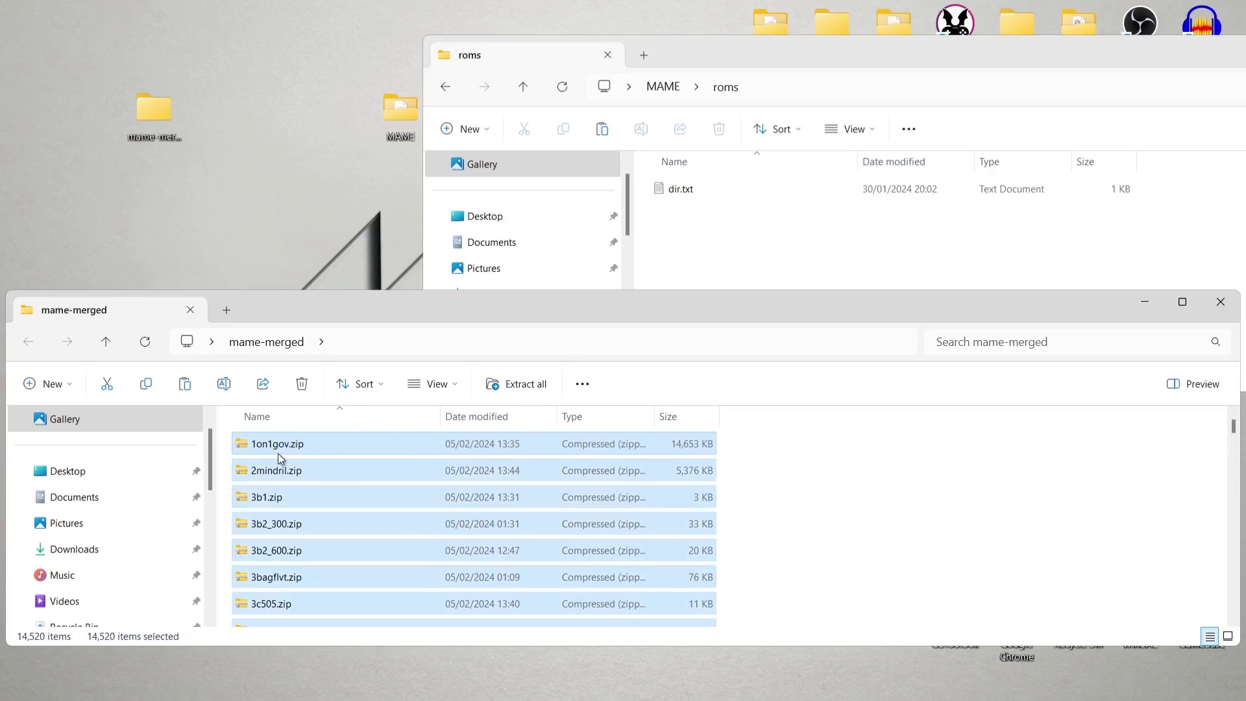
{"action": "left_click_drag", "start_coordinate": [279, 444], "coordinate": [803, 219]}
{"action": "left_click_drag", "start_coordinate": [811, 249], "coordinate": [811, 248]}
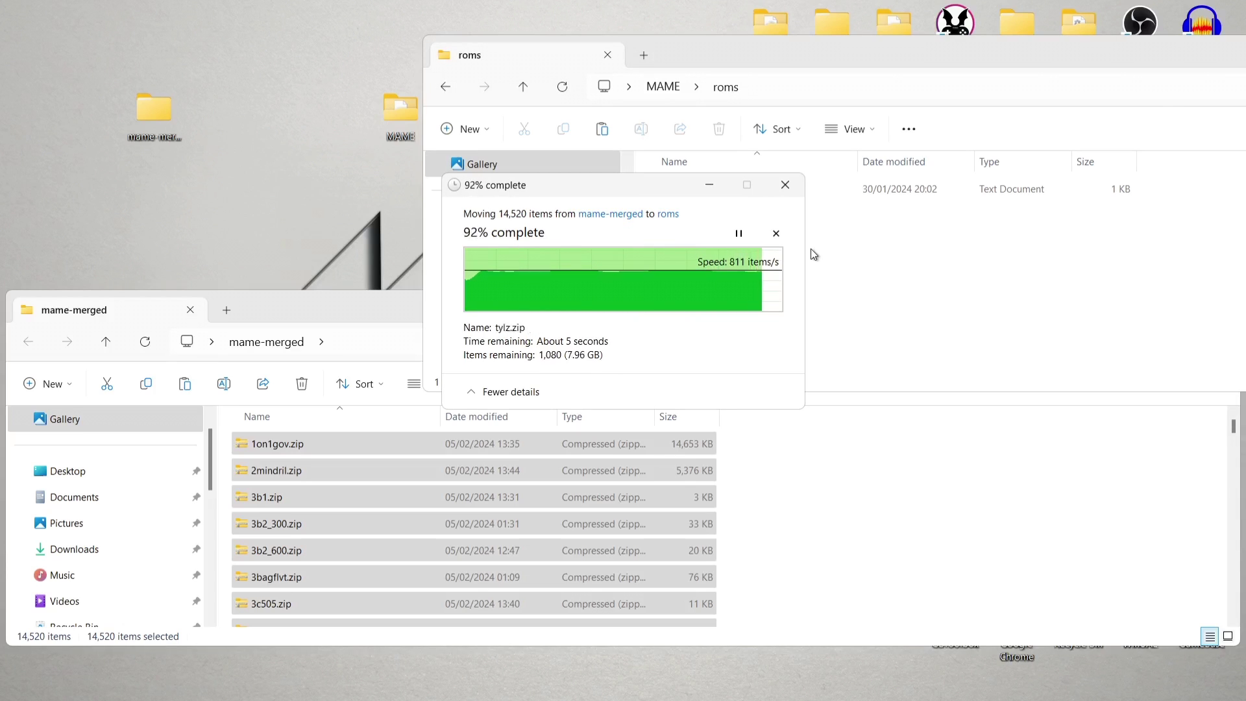
Check the moved ROM zips in the roms folder and close the mame-merged window
{"action": "left_click_drag", "start_coordinate": [811, 55], "coordinate": [652, 19]}
{"action": "left_click", "coordinate": [286, 50]}
{"action": "left_click", "coordinate": [325, 50]}
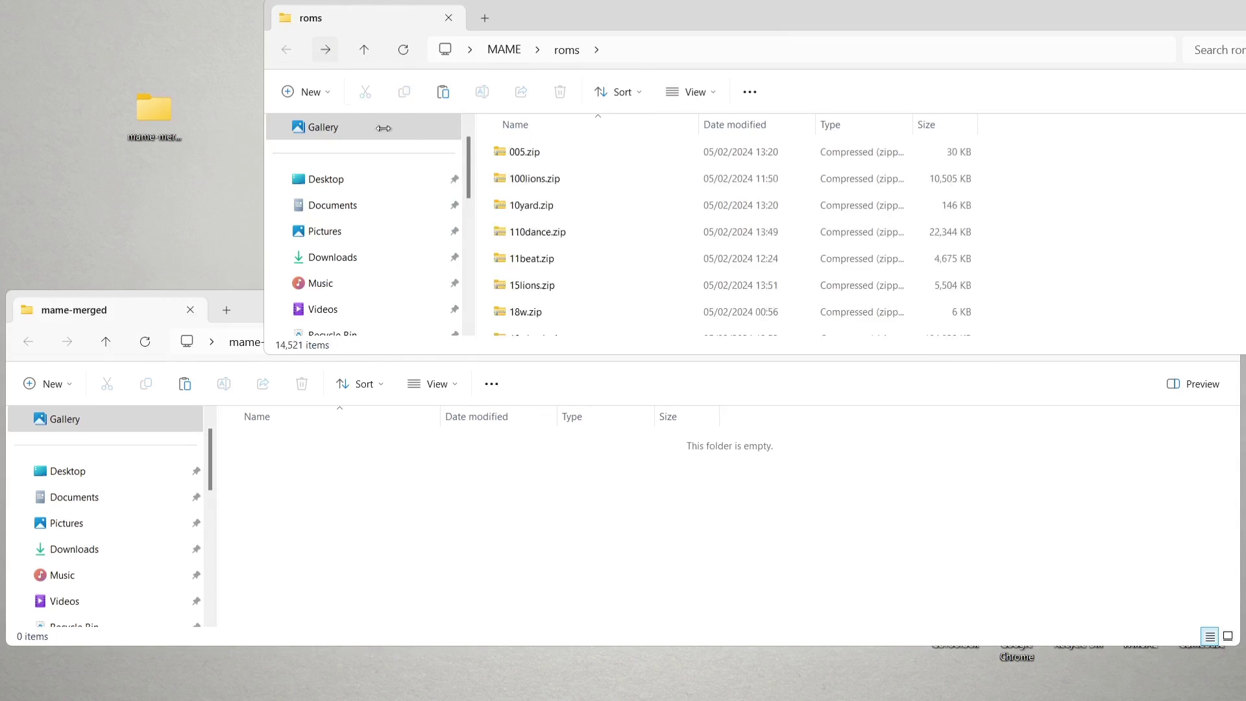
{"action": "scroll", "coordinate": [681, 231], "scroll_direction": "down", "scroll_amount": 5}
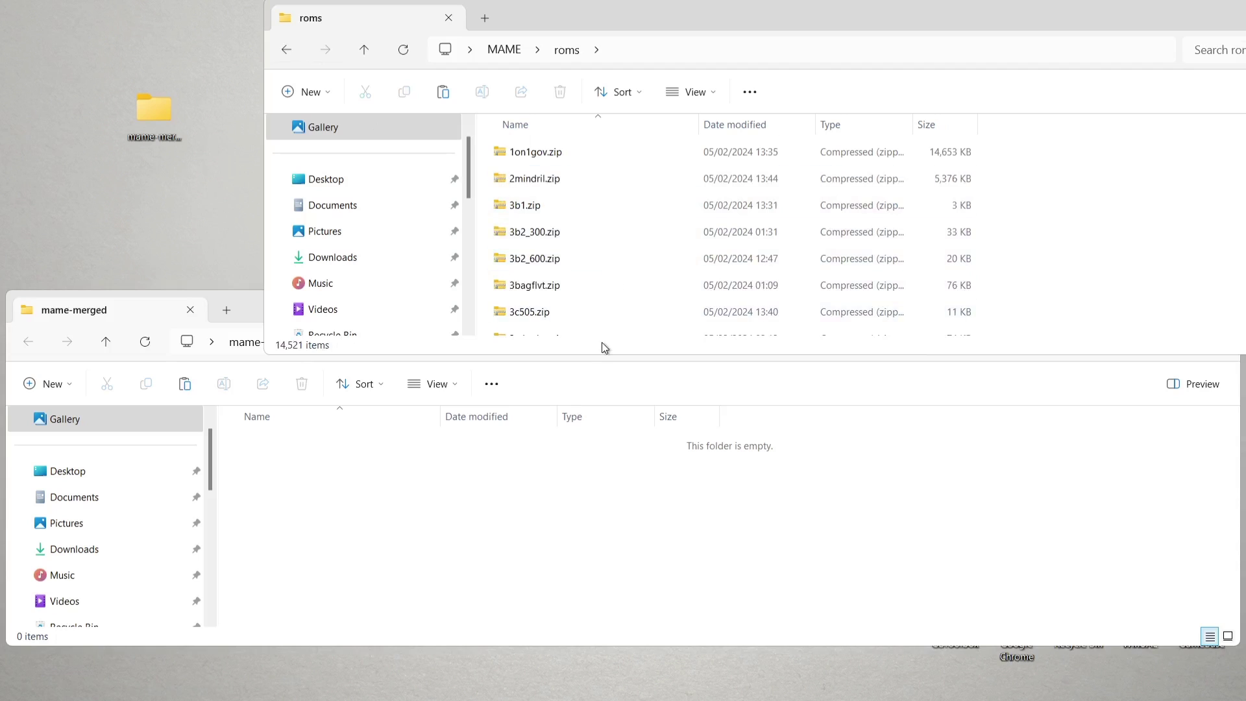
{"action": "left_click", "coordinate": [255, 311]}
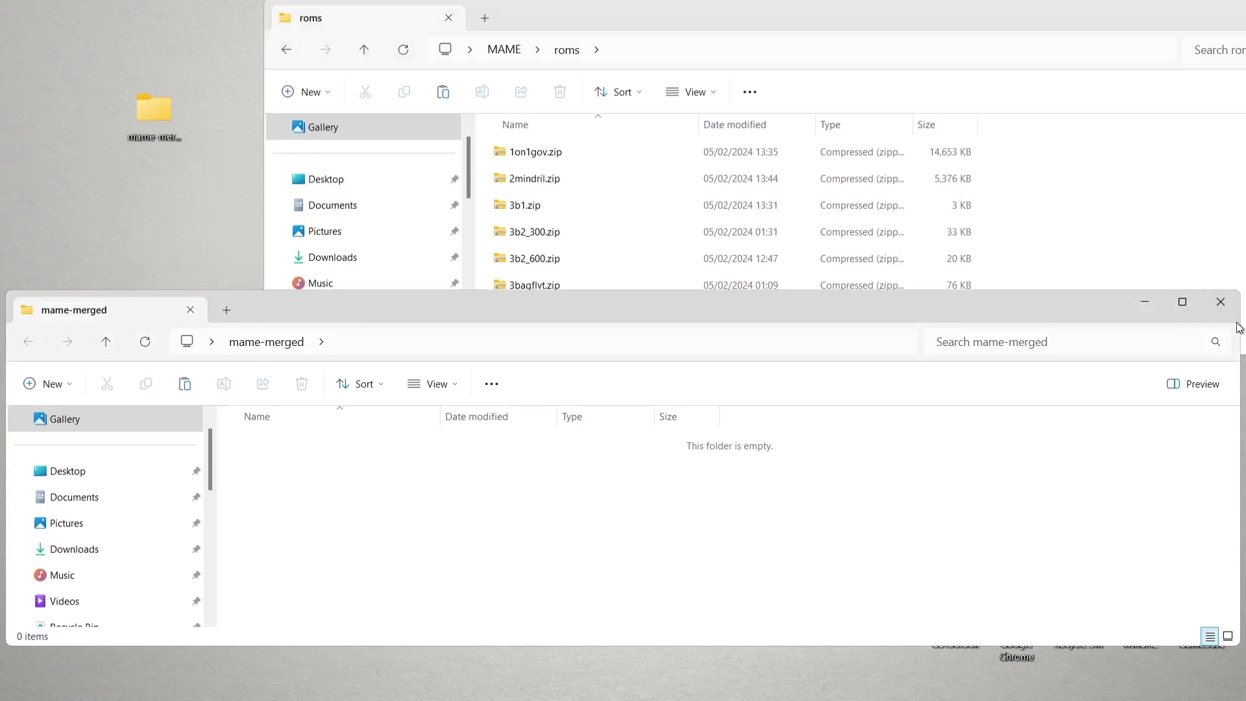
{"action": "left_click", "coordinate": [1220, 302]}
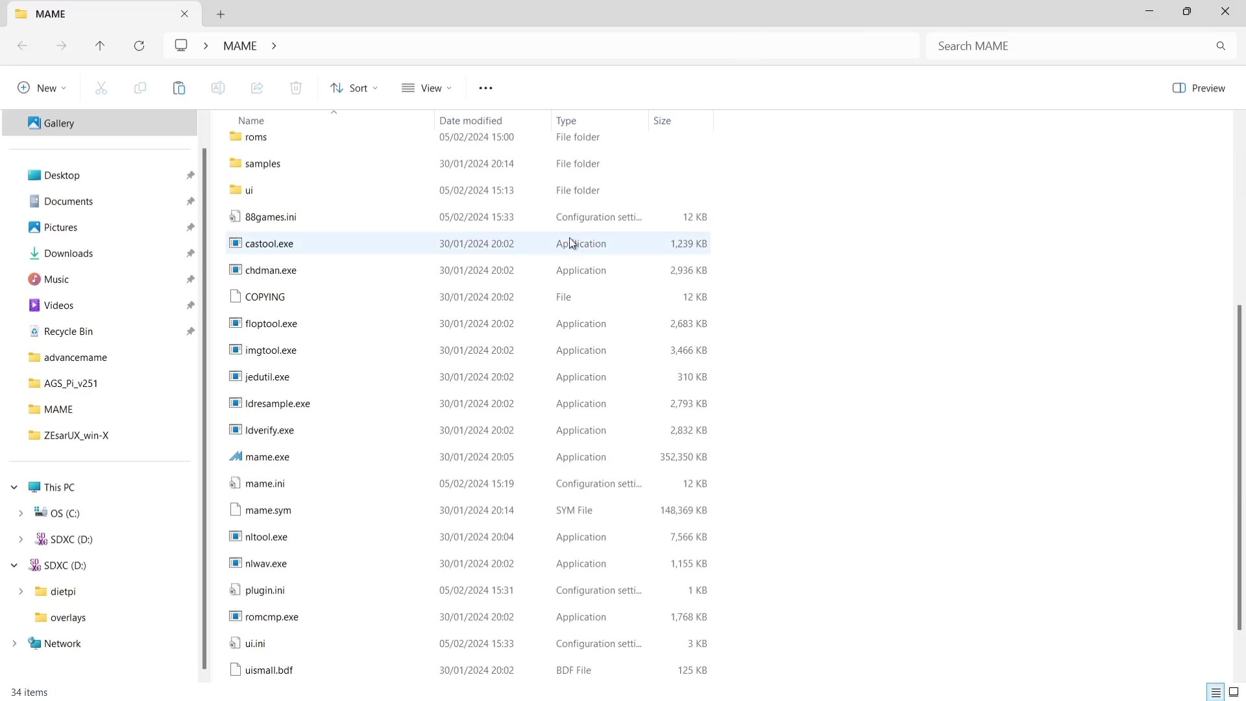
Launch mame.exe from the MAME folder and check the detected input devices in General Settings
{"action": "double_click", "coordinate": [299, 456]}
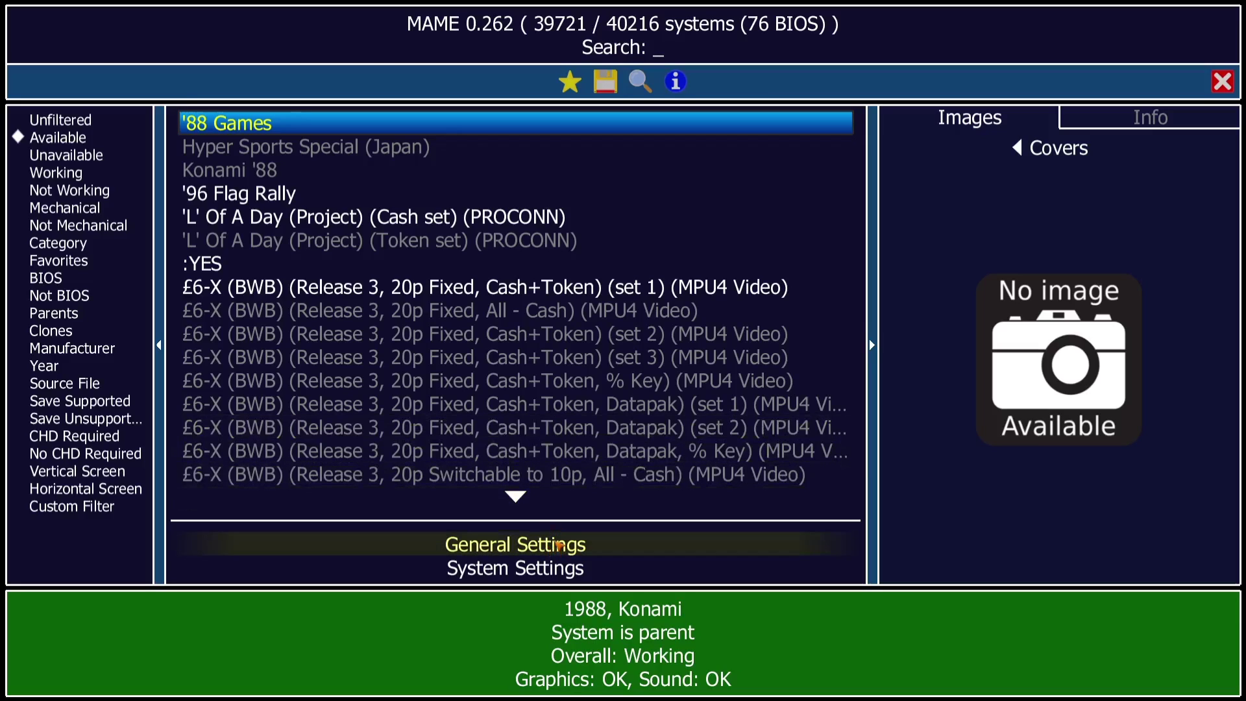
{"action": "left_click", "coordinate": [559, 545]}
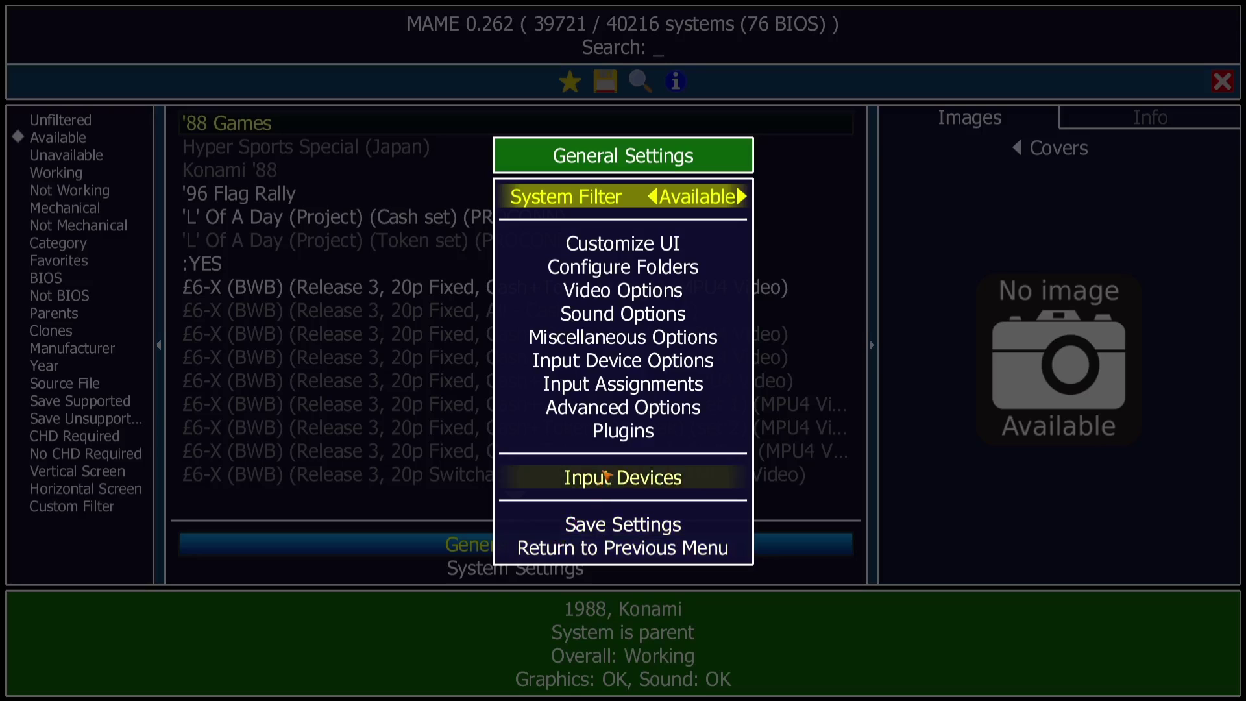
{"action": "left_click", "coordinate": [615, 484]}
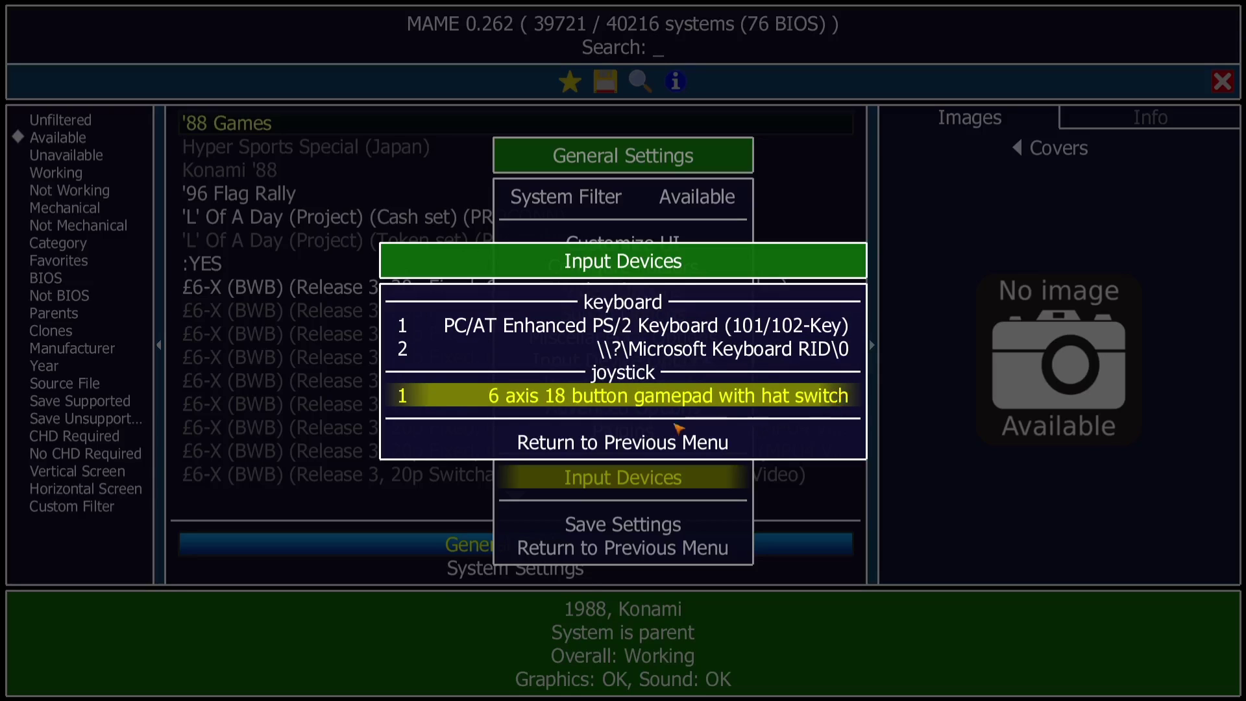
{"action": "left_click", "coordinate": [679, 447]}
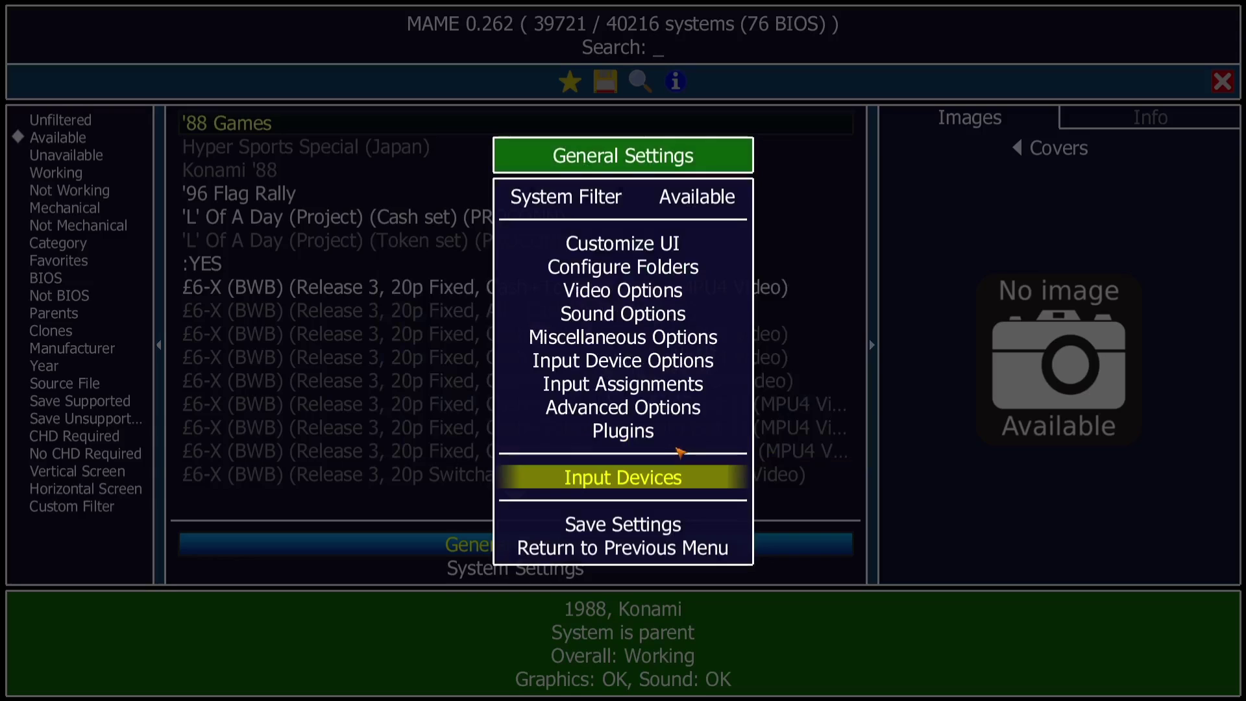
Open the Player 1 Controls list in the general Input Assignments
{"action": "key", "text": "Up"}
{"action": "key", "text": "Up"}
{"action": "key", "text": "Up"}
{"action": "key", "text": "Up"}
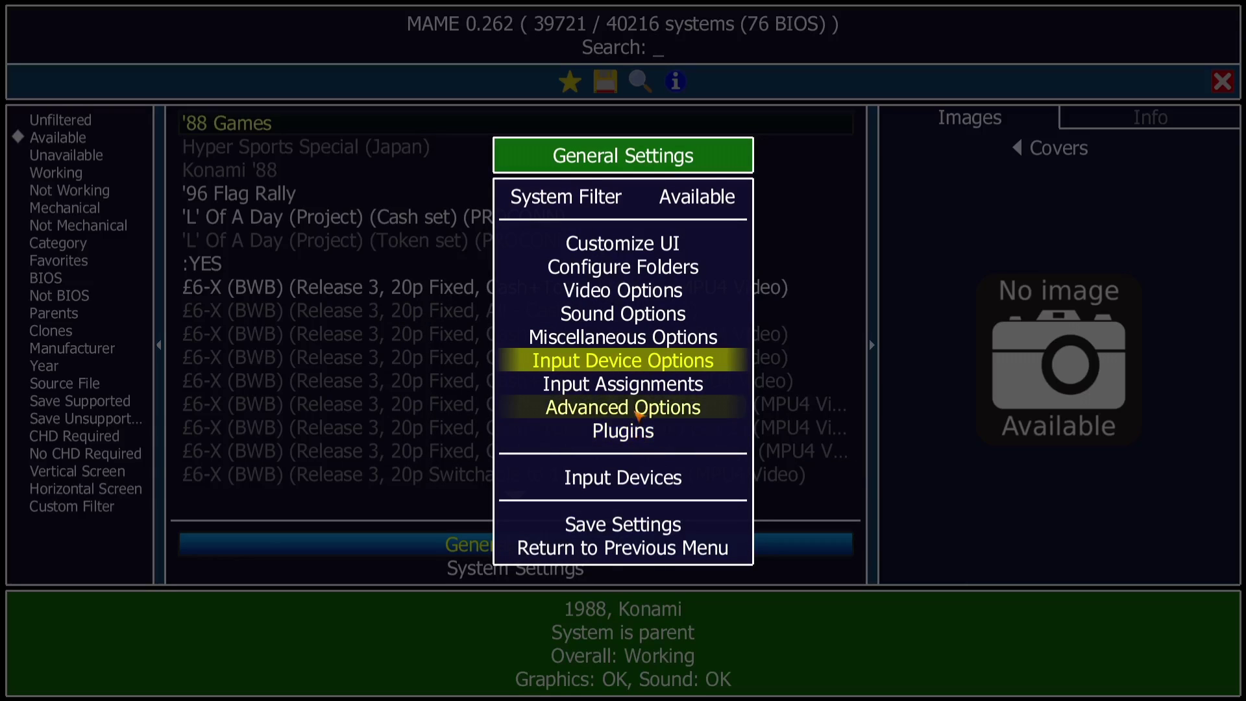
{"action": "left_click", "coordinate": [644, 387]}
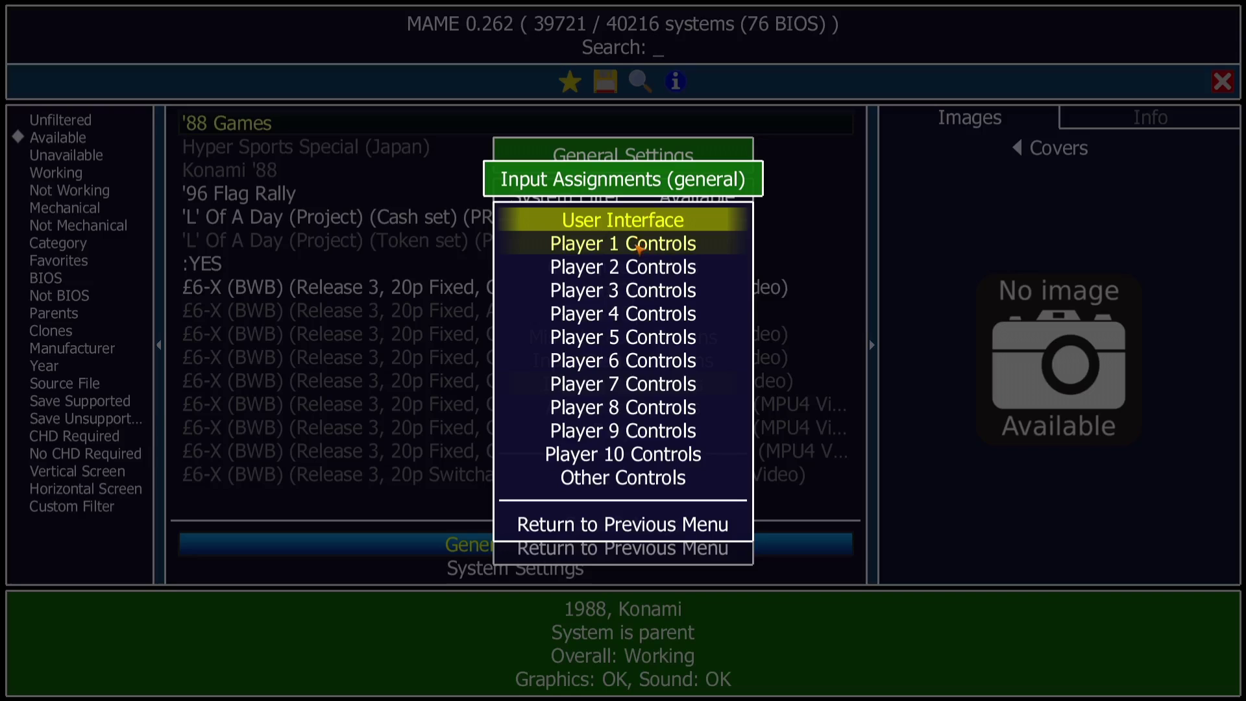
{"action": "left_click", "coordinate": [675, 251]}
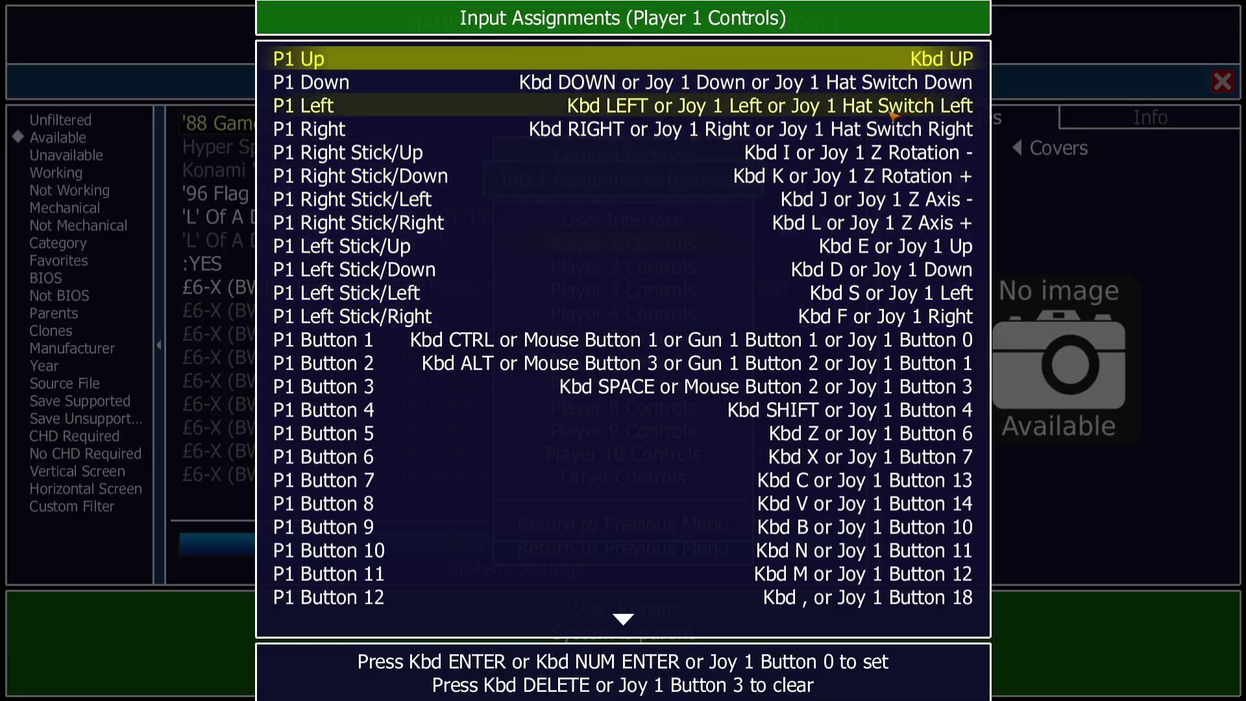
Assign Joy 1 Hat Switch Up to P1 Up and append the matching hat switch directions to P1 Down, Left and Right
{"action": "left_click", "coordinate": [938, 61]}
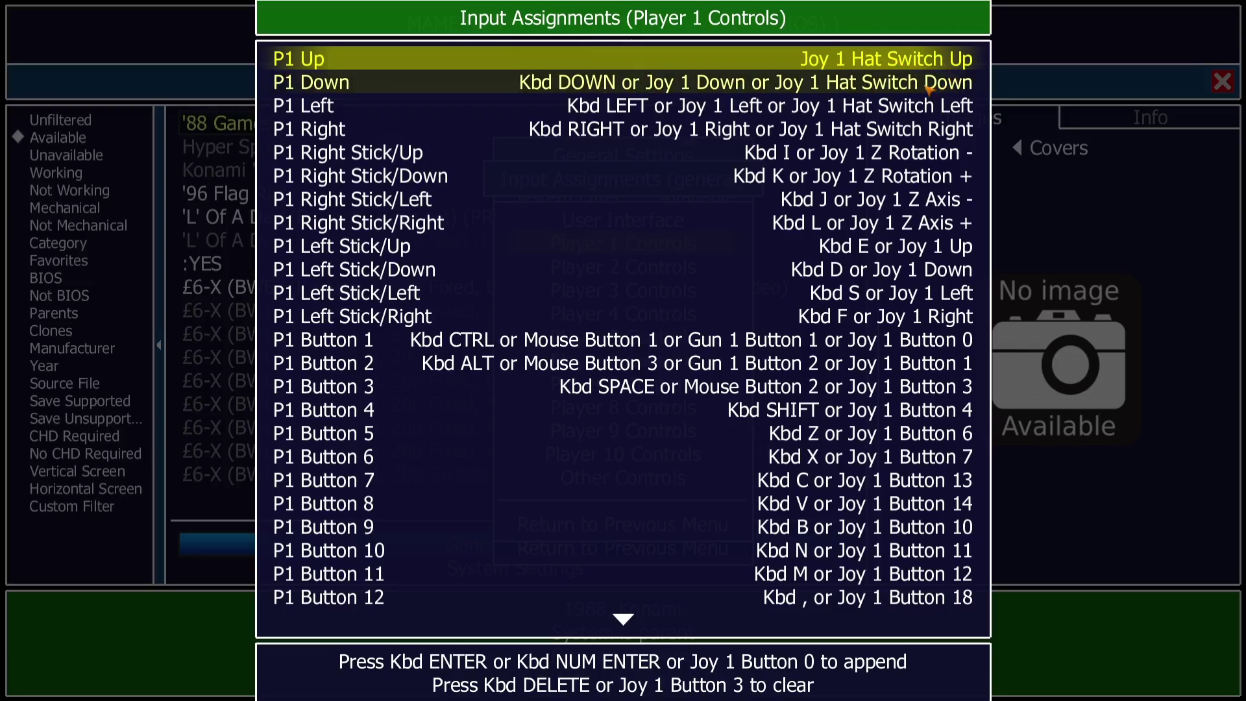
{"action": "left_click", "coordinate": [929, 90]}
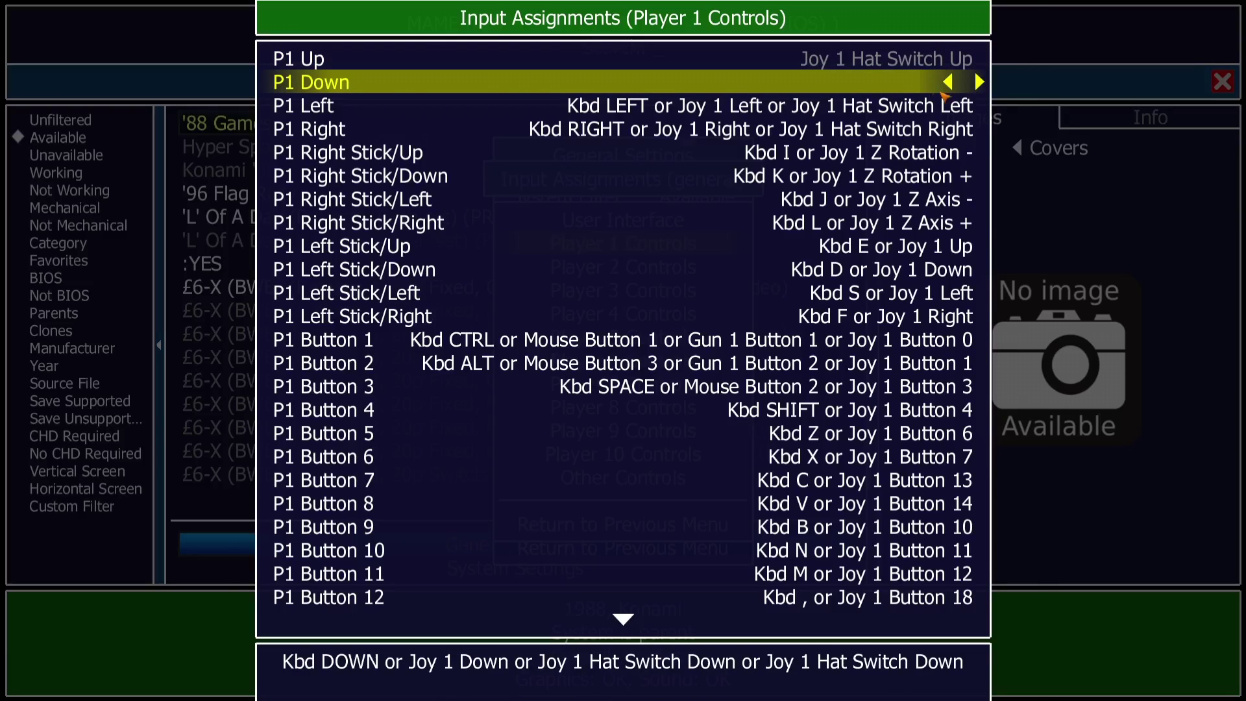
{"action": "double_click", "coordinate": [957, 106]}
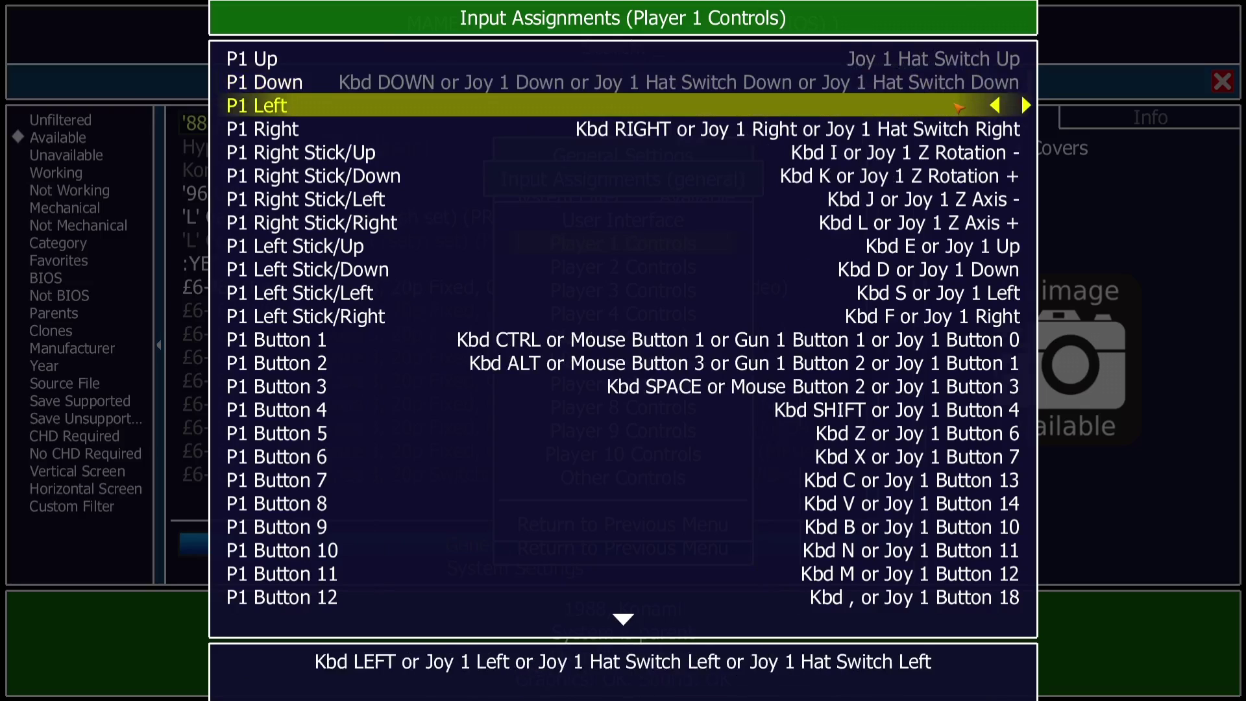
{"action": "double_click", "coordinate": [958, 130]}
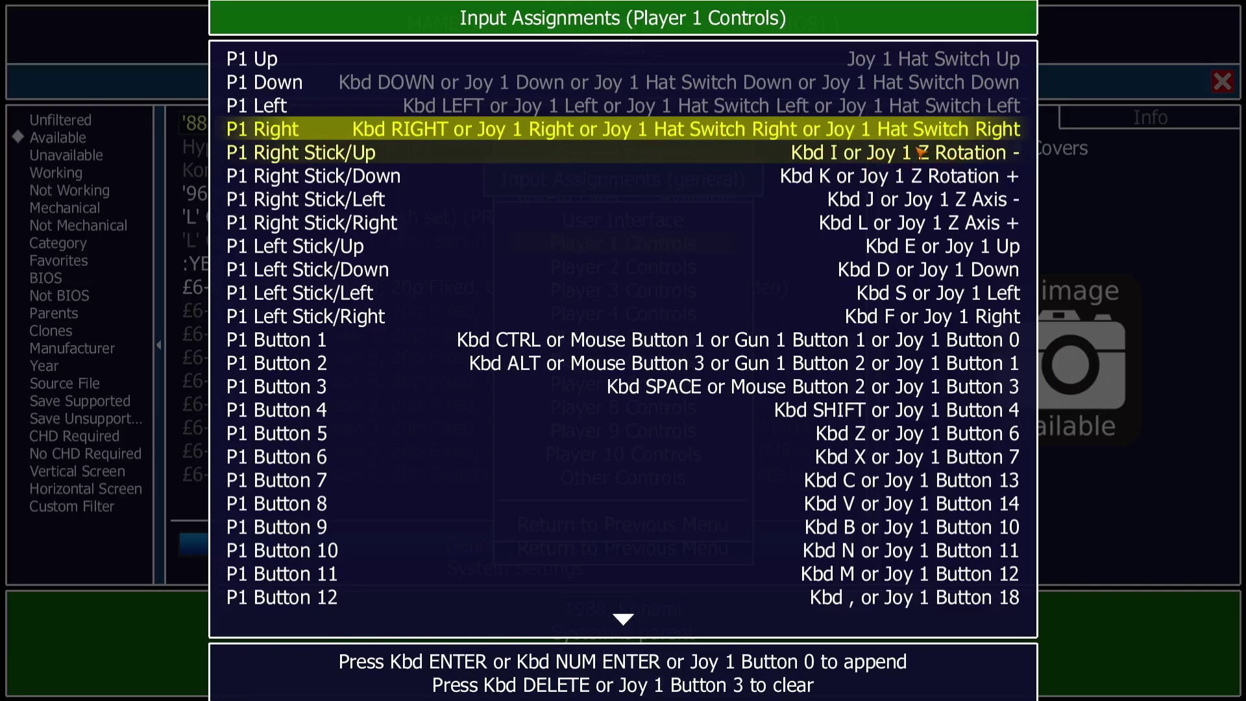
Append Joy 1 Button 11 to P1 Start and Joy 1 Button 10 to P1 Select
{"action": "scroll", "coordinate": [947, 292], "scroll_direction": "down", "scroll_amount": 11}
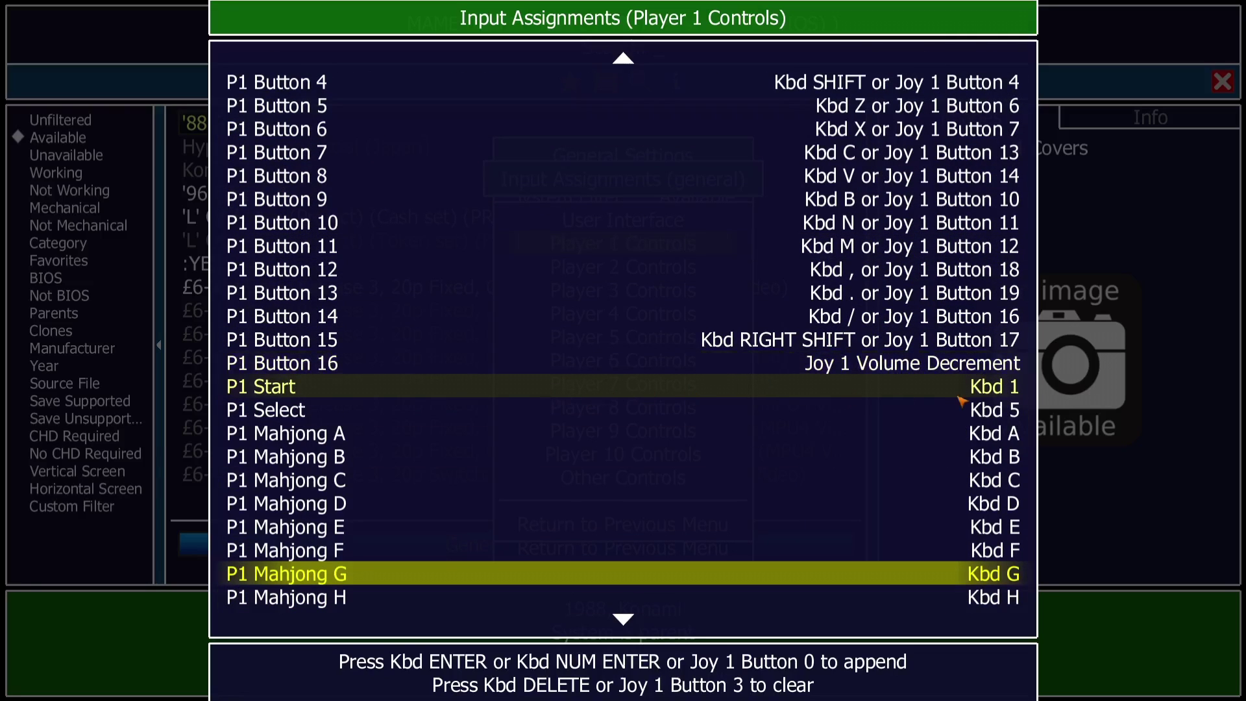
{"action": "left_click", "coordinate": [998, 389]}
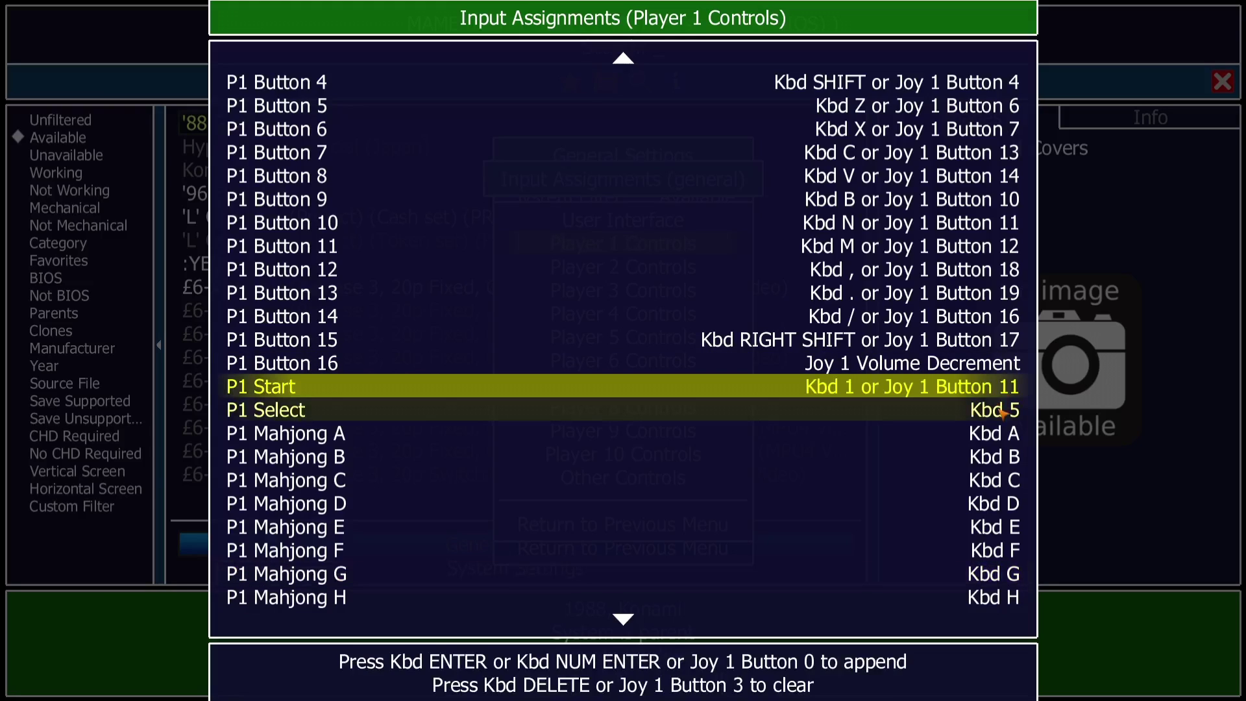
{"action": "left_click", "coordinate": [1003, 411]}
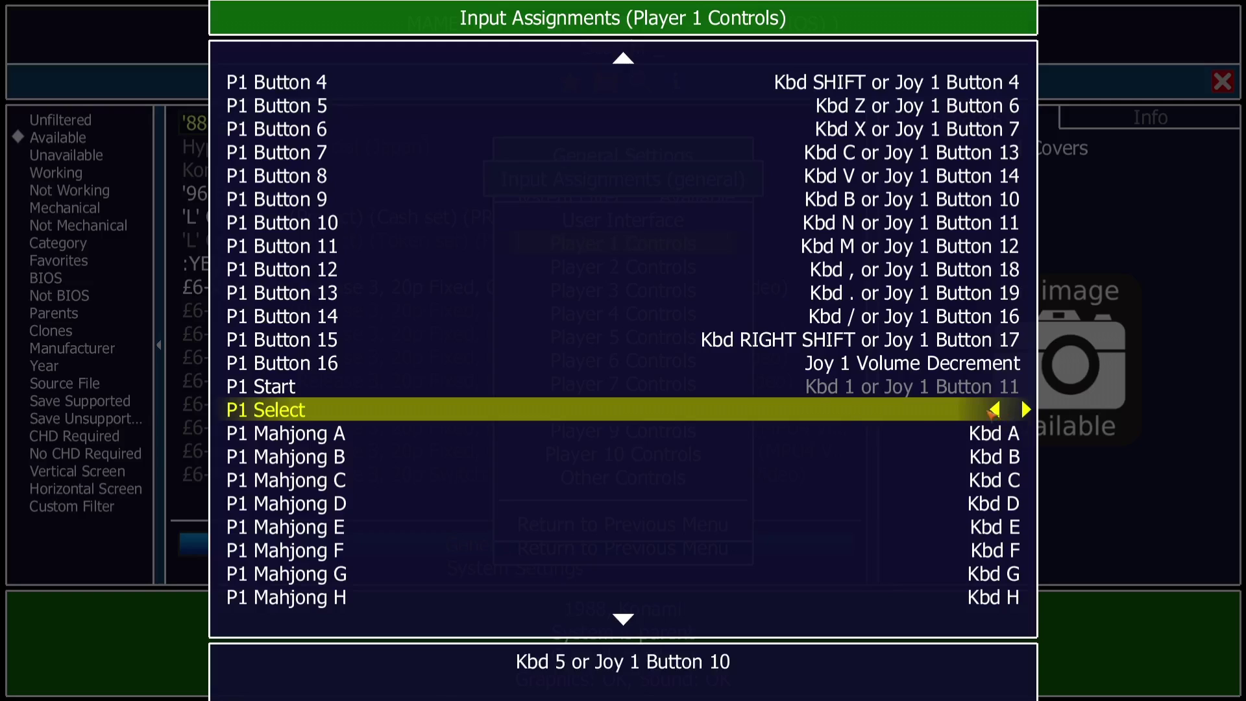
Append Joy 1 Button 0 to P1 Button 1, Joy 1 Button 3 to P1 Button 2 and Joy 1 Button 4 to P1 Button 3
{"action": "scroll", "coordinate": [741, 347], "scroll_direction": "up", "scroll_amount": 5}
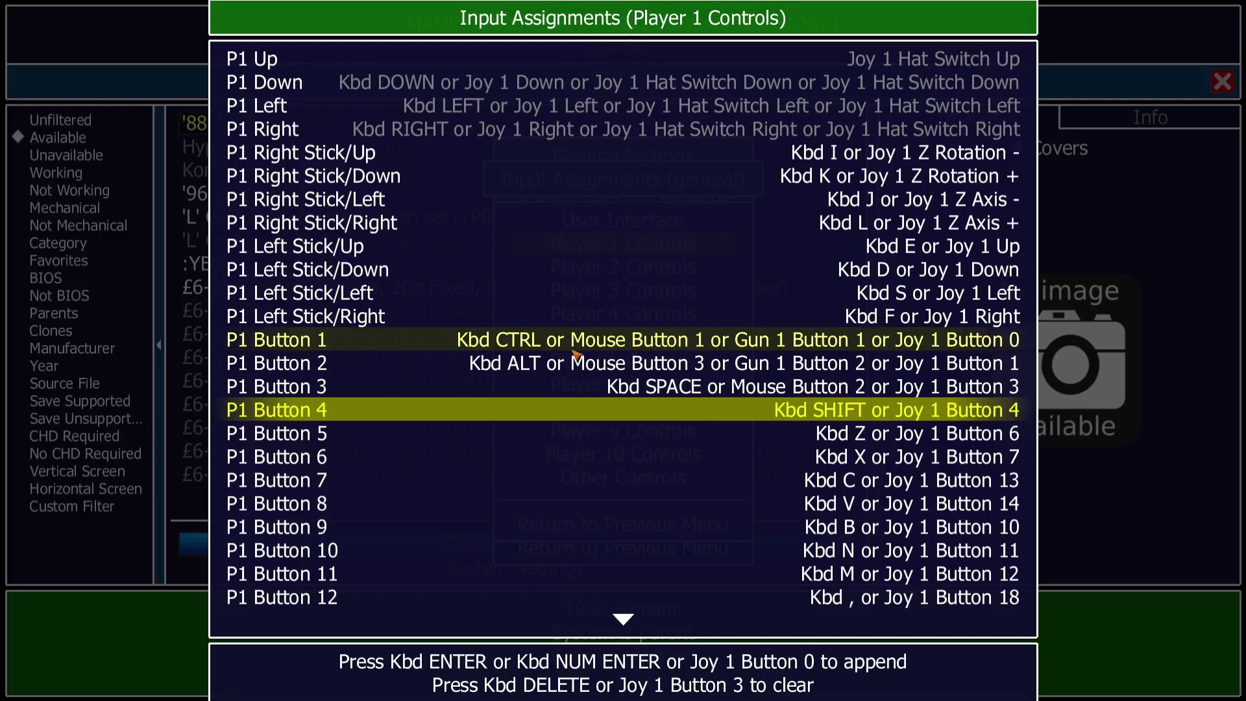
{"action": "left_click", "coordinate": [731, 339]}
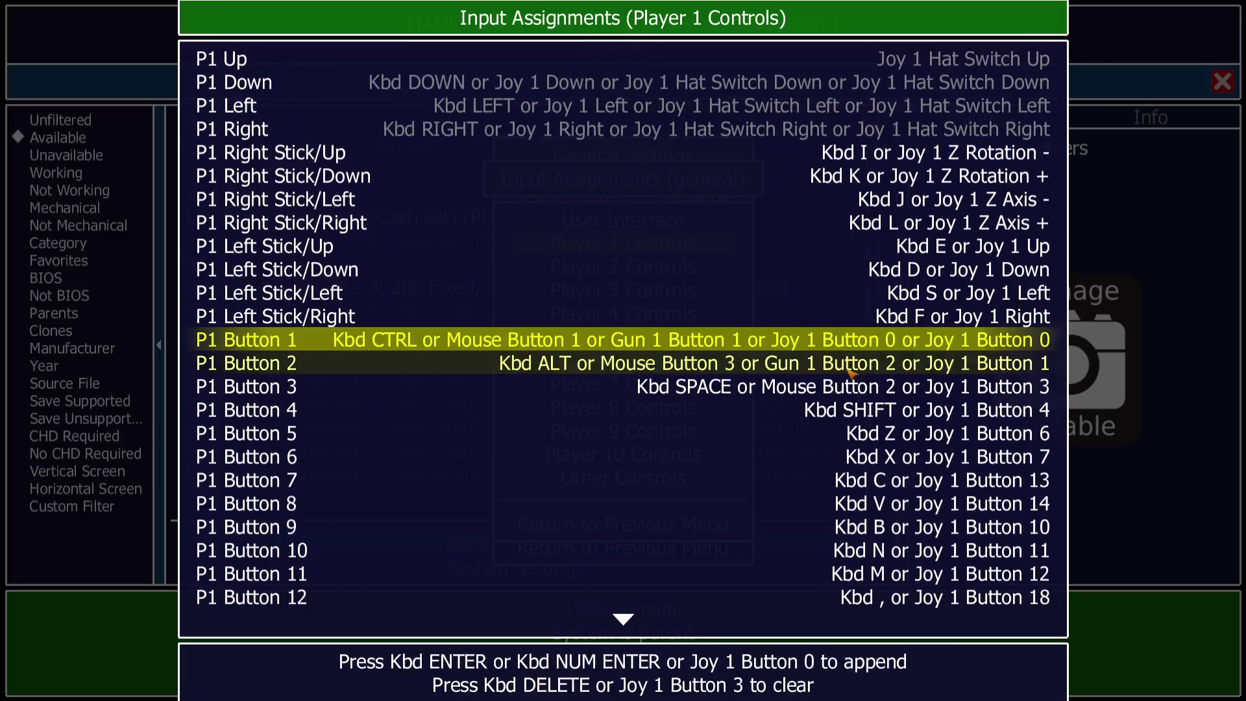
{"action": "double_click", "coordinate": [916, 361]}
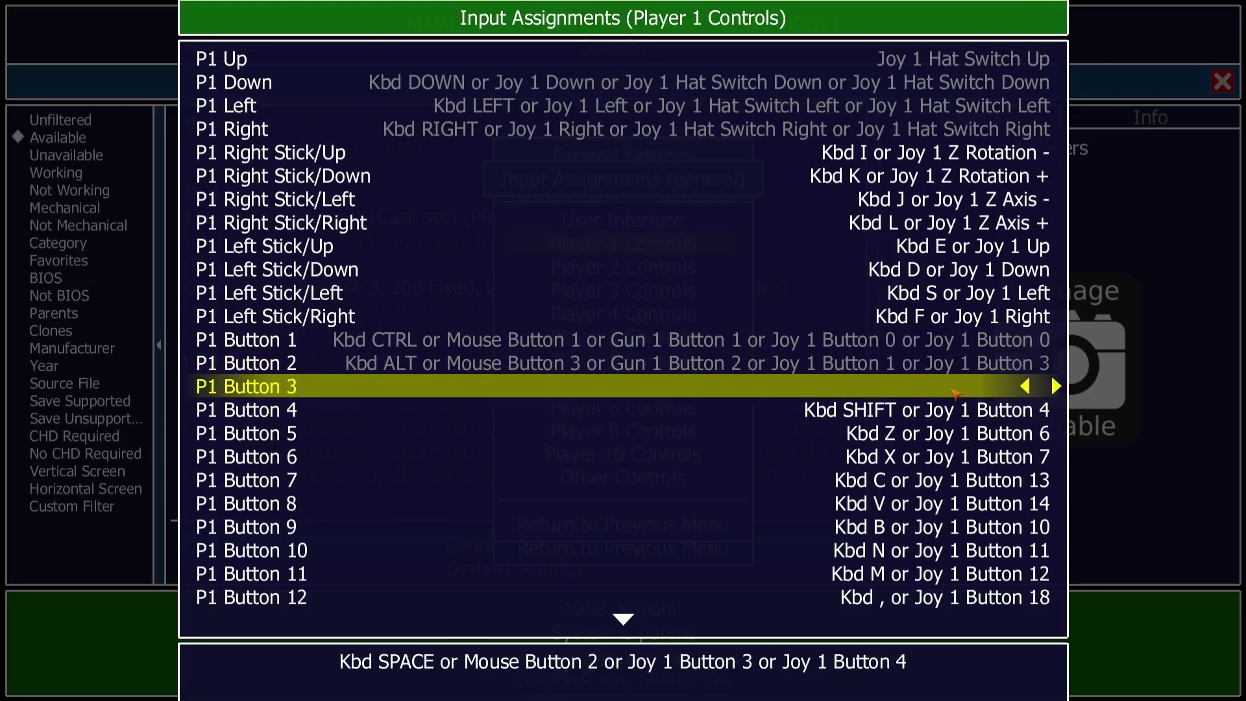
{"action": "key", "text": "Escape"}
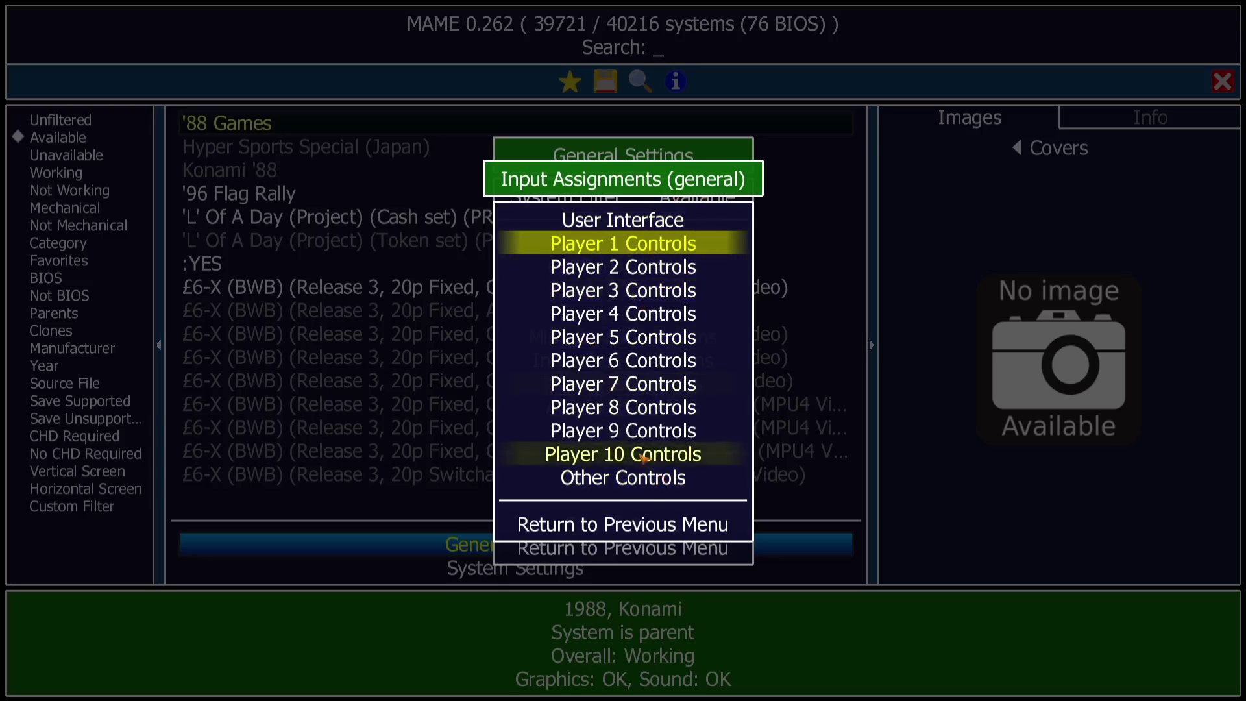
In Other Controls, assign Joy 1 Button 19 to Coin 1 and append Joy 1 Button 18 to 1 Player Start
{"action": "left_click", "coordinate": [652, 485]}
{"action": "left_click", "coordinate": [652, 485]}
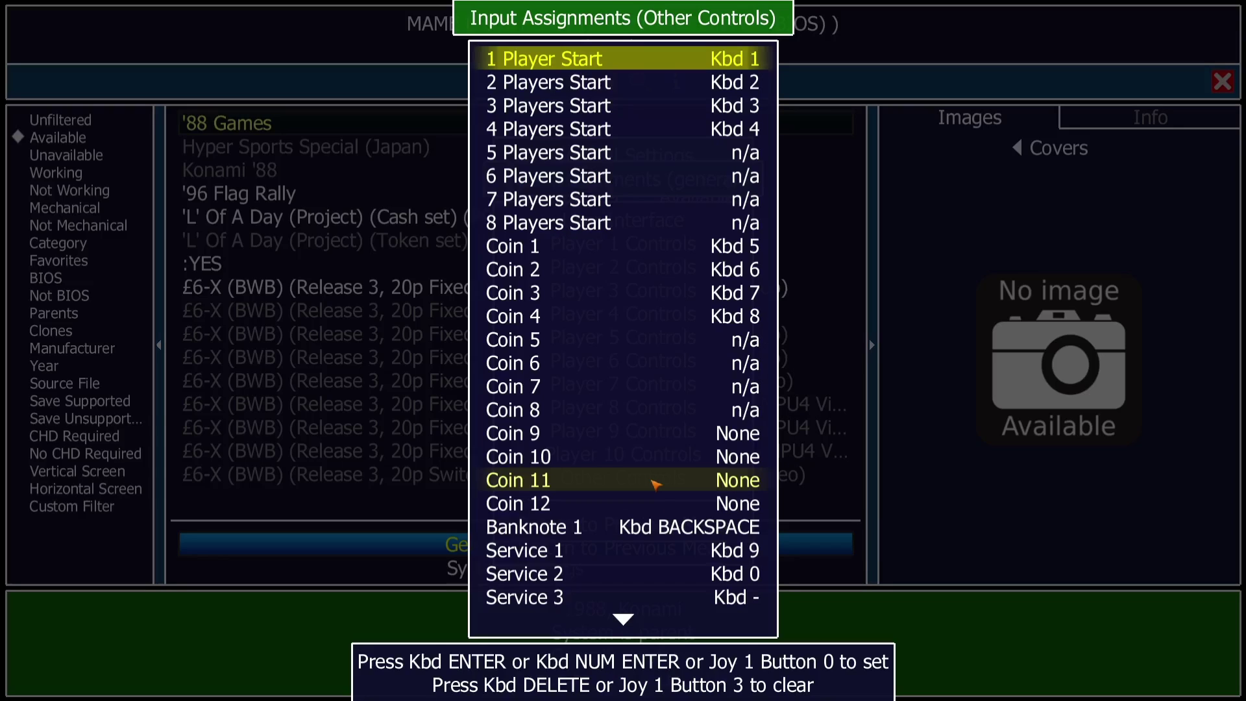
{"action": "double_click", "coordinate": [649, 245]}
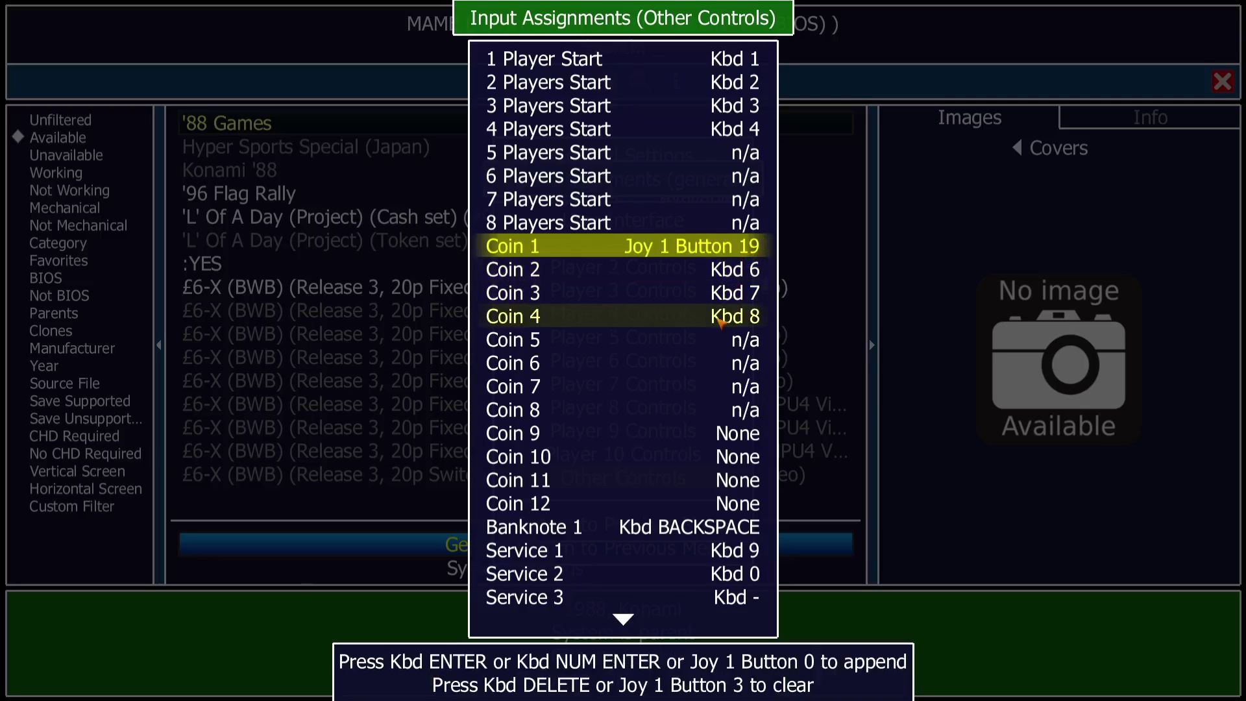
{"action": "double_click", "coordinate": [649, 61]}
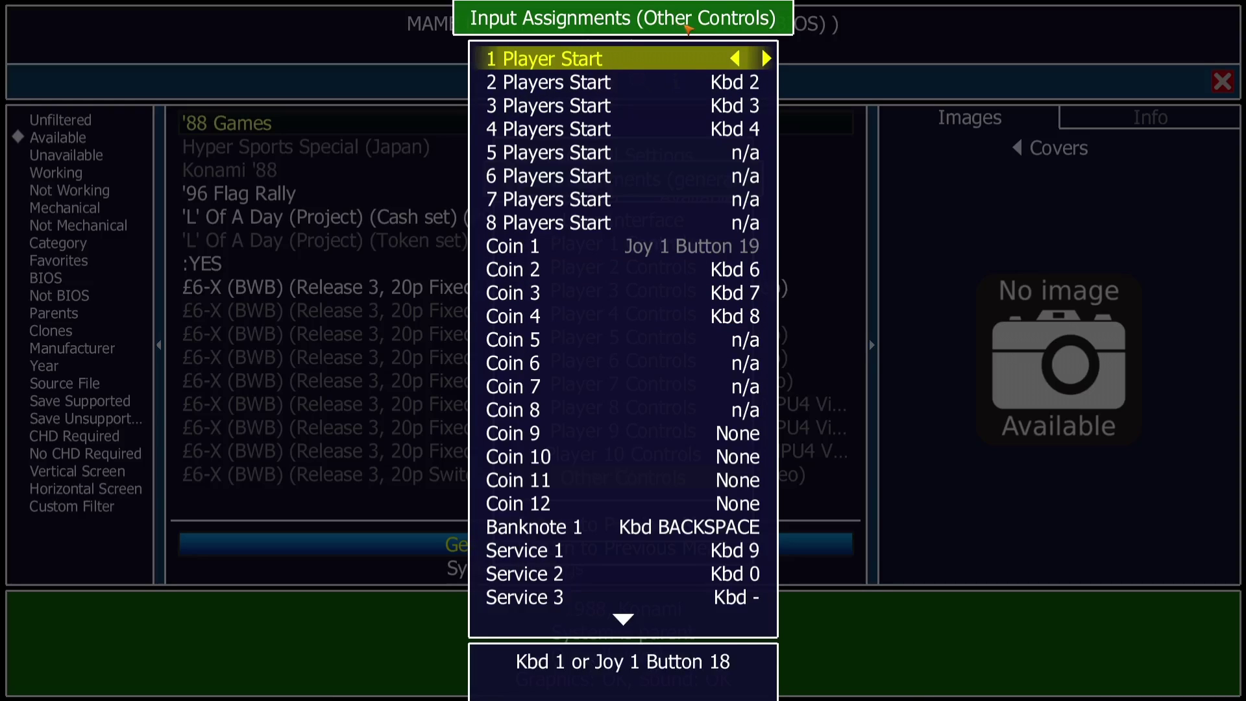
Leave Other Controls and the input assignments, choose Save Settings in General Settings, and return to the system list
{"action": "left_click", "coordinate": [675, 407]}
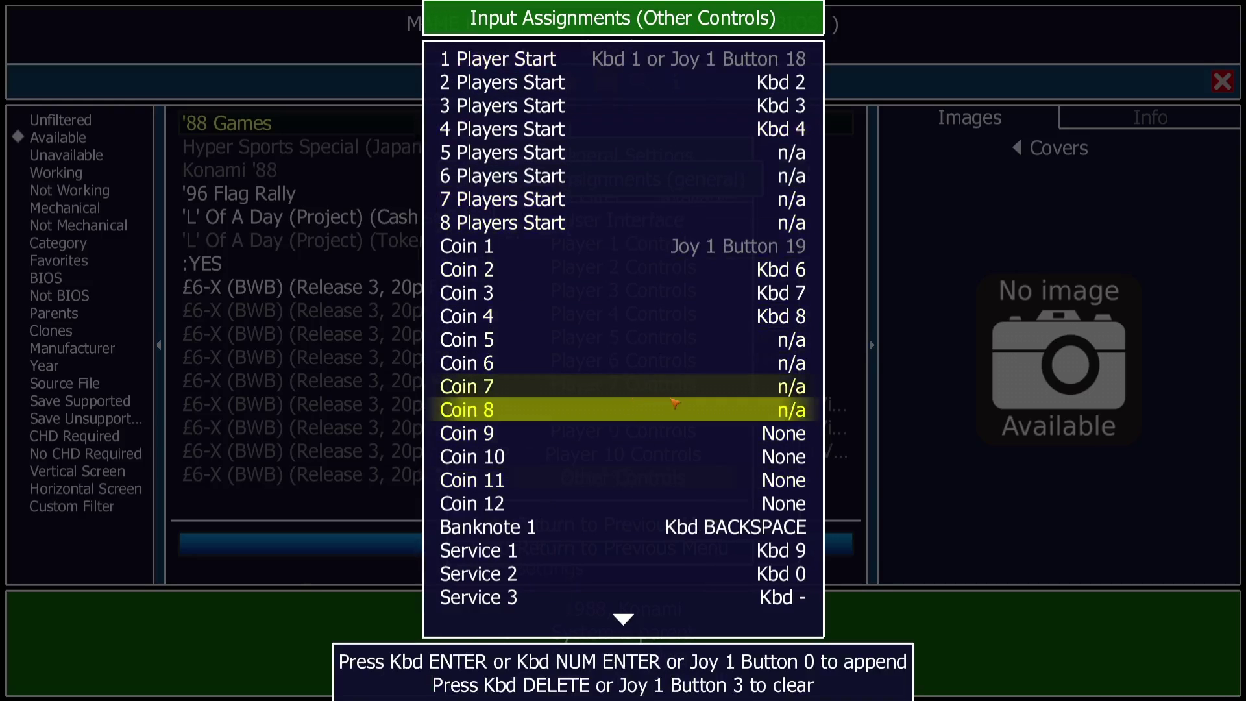
{"action": "scroll", "coordinate": [613, 245], "scroll_direction": "up", "scroll_amount": 3}
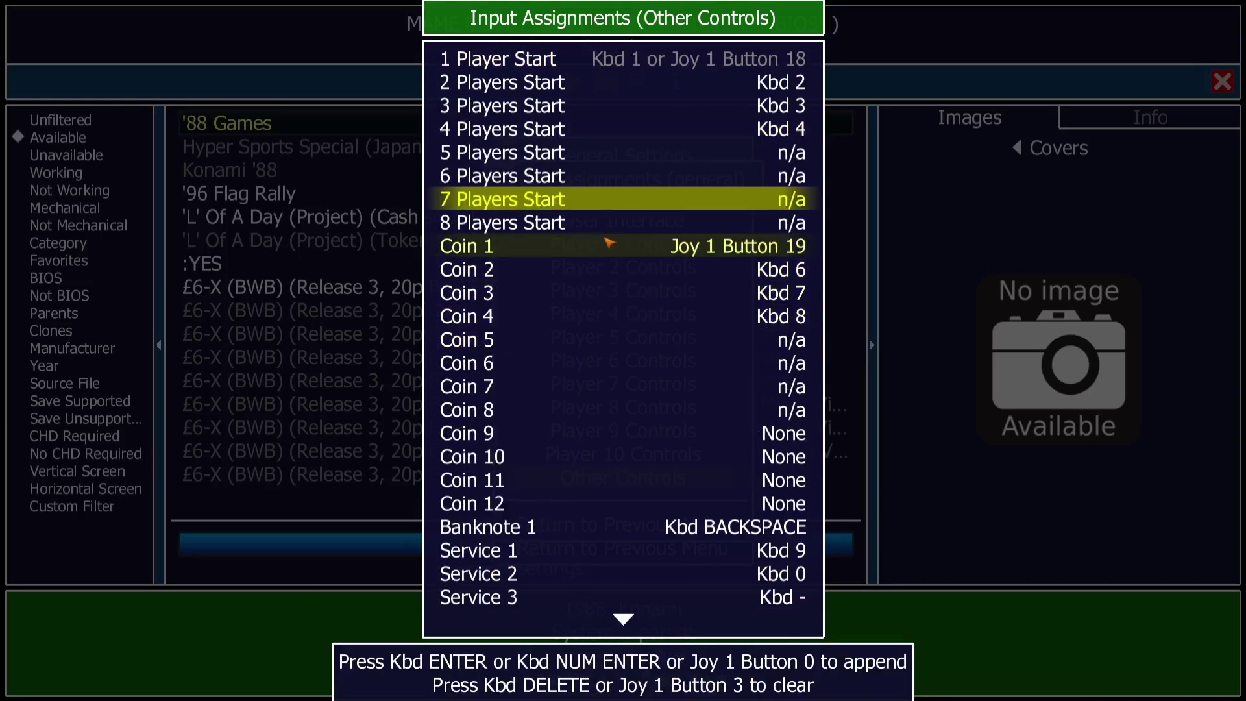
{"action": "left_click", "coordinate": [623, 620]}
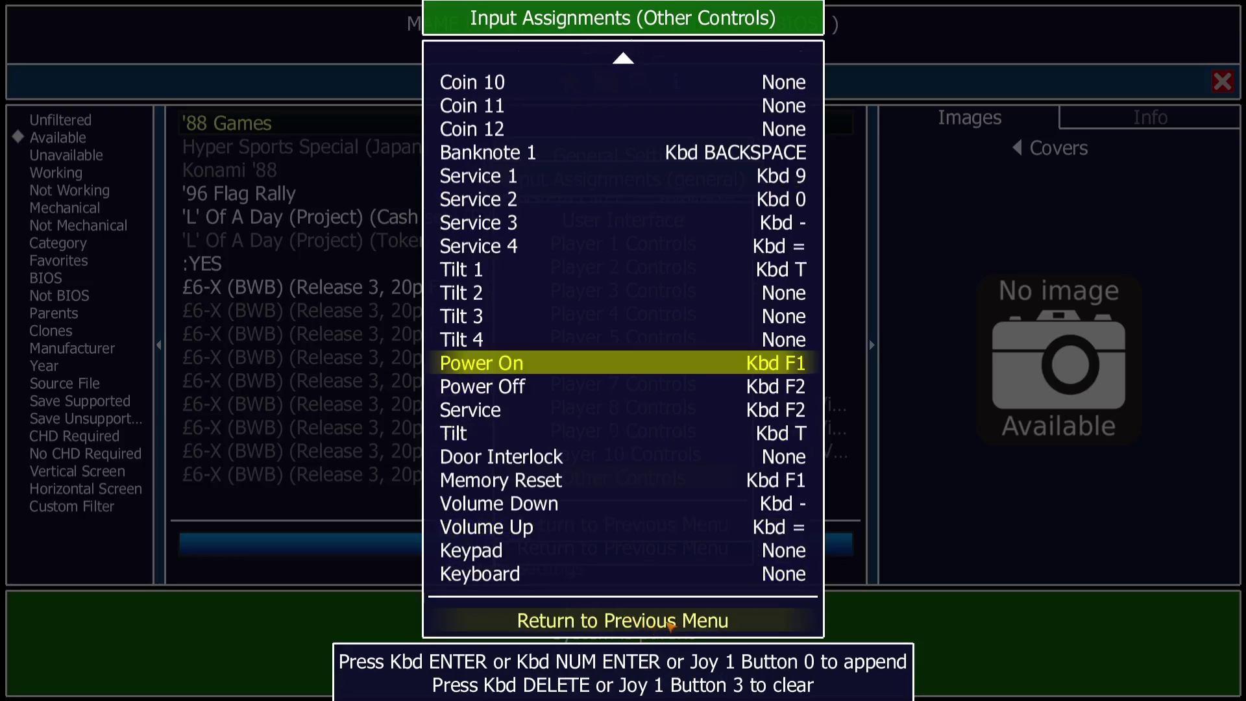
{"action": "left_click", "coordinate": [670, 624]}
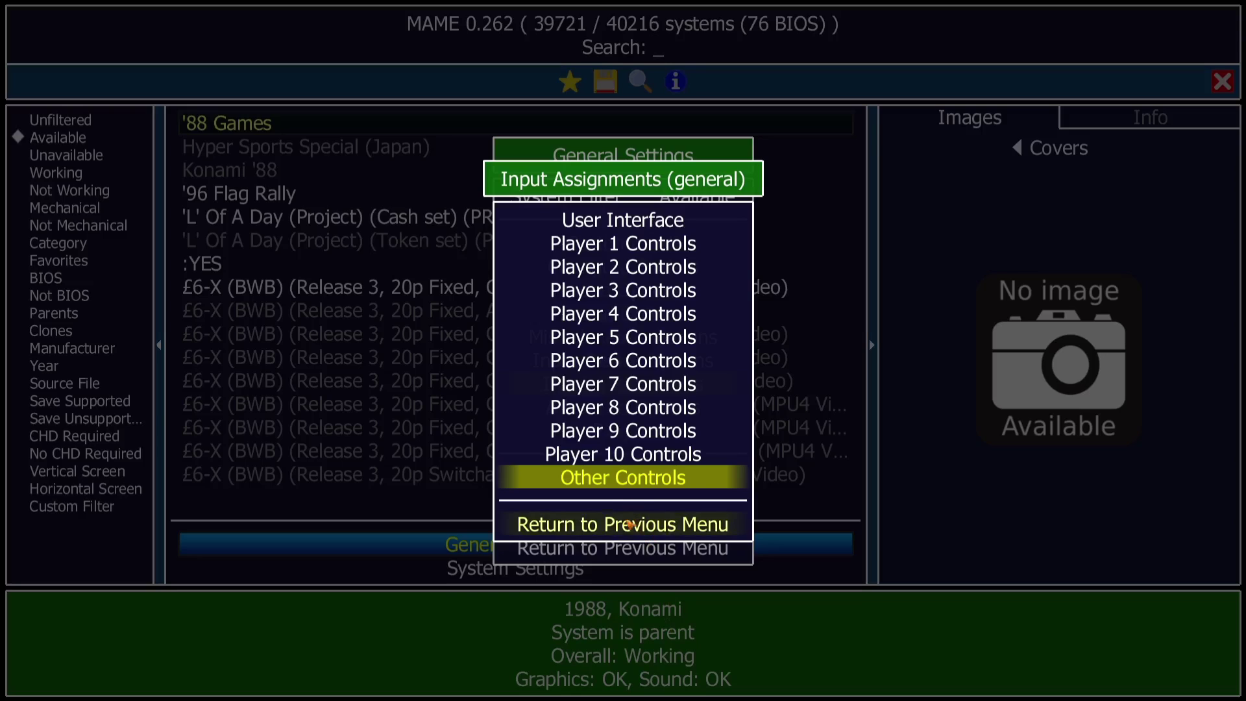
{"action": "left_click", "coordinate": [630, 524]}
{"action": "left_click", "coordinate": [644, 527]}
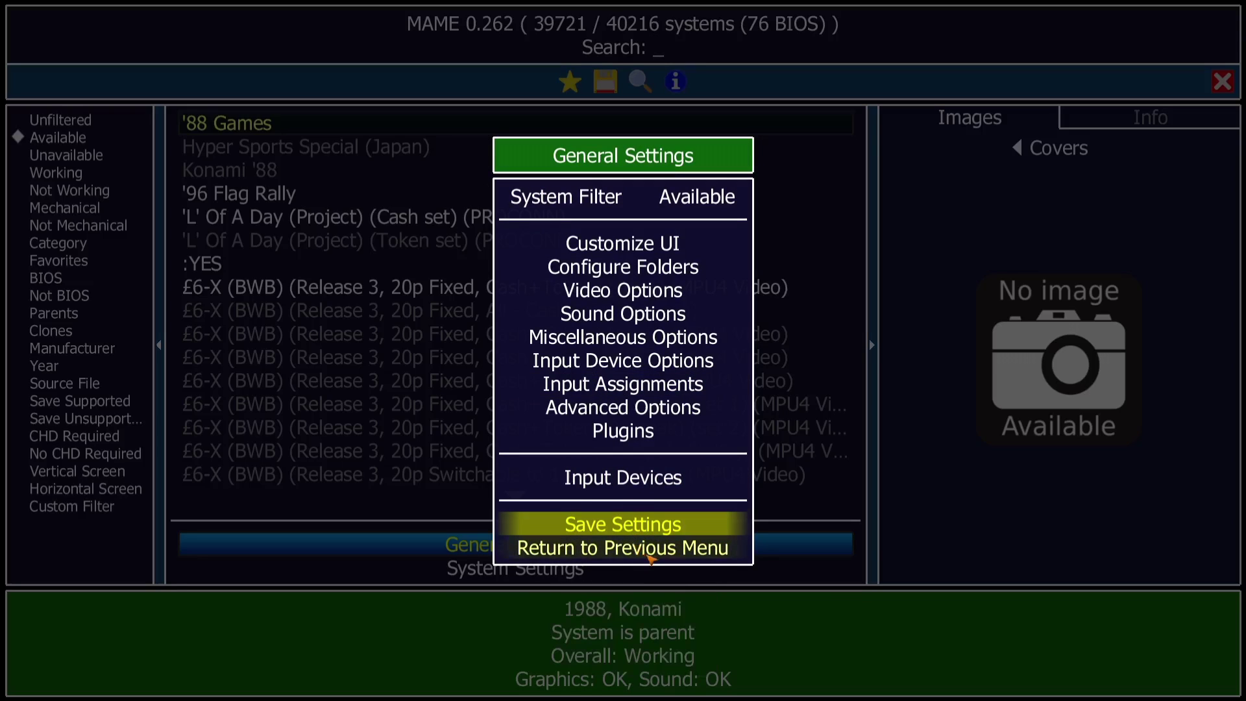
{"action": "key", "text": "Escape"}
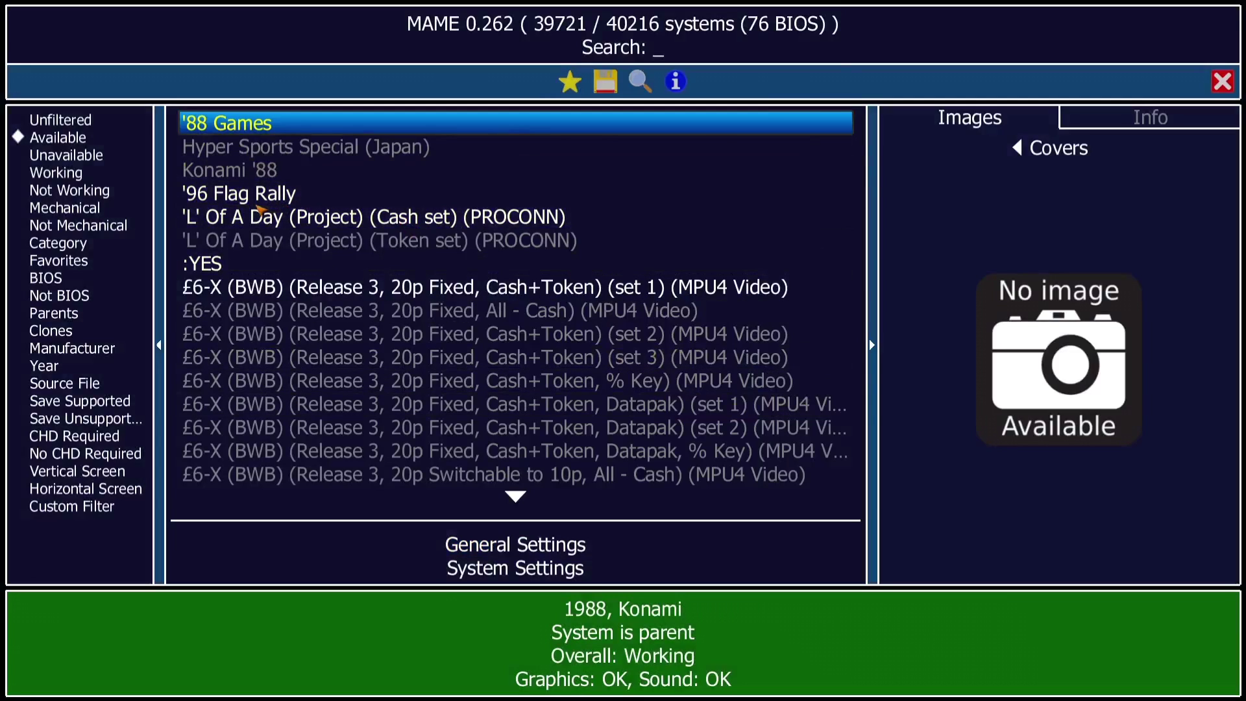
Launch '96 Flag Rally, start a one-player game and select the red car
{"action": "key", "text": "Escape"}
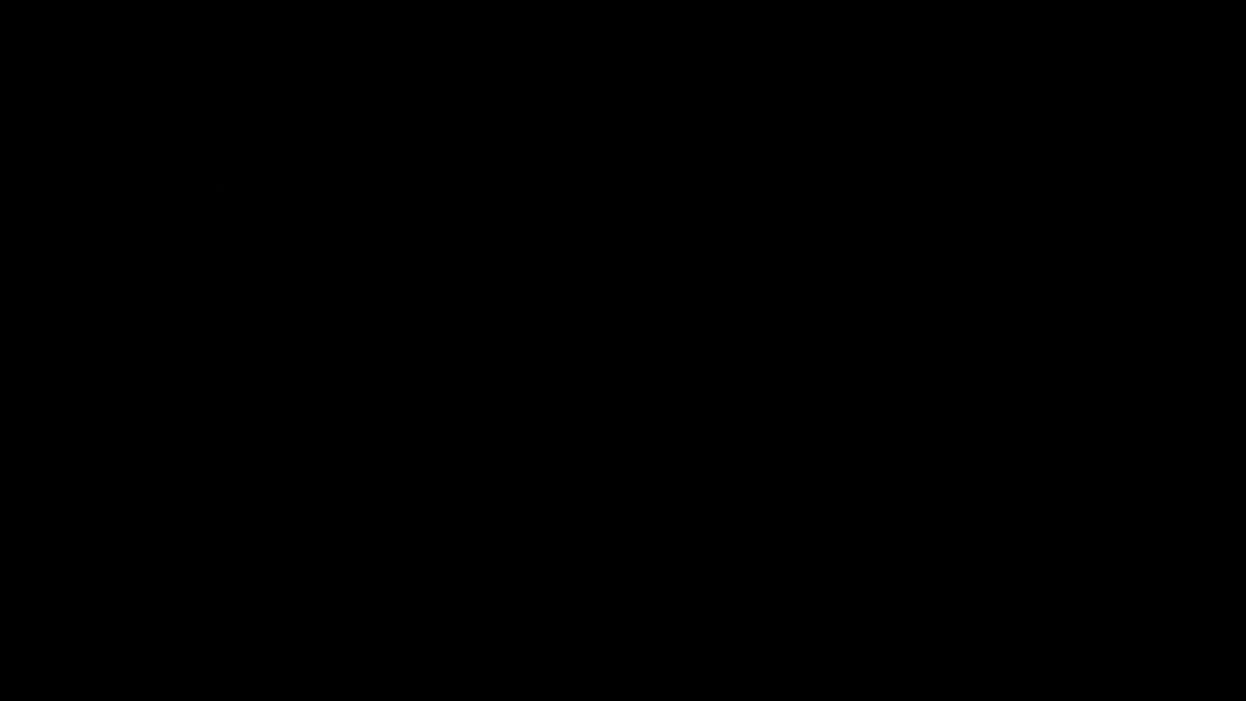
{"action": "key", "text": "Return"}
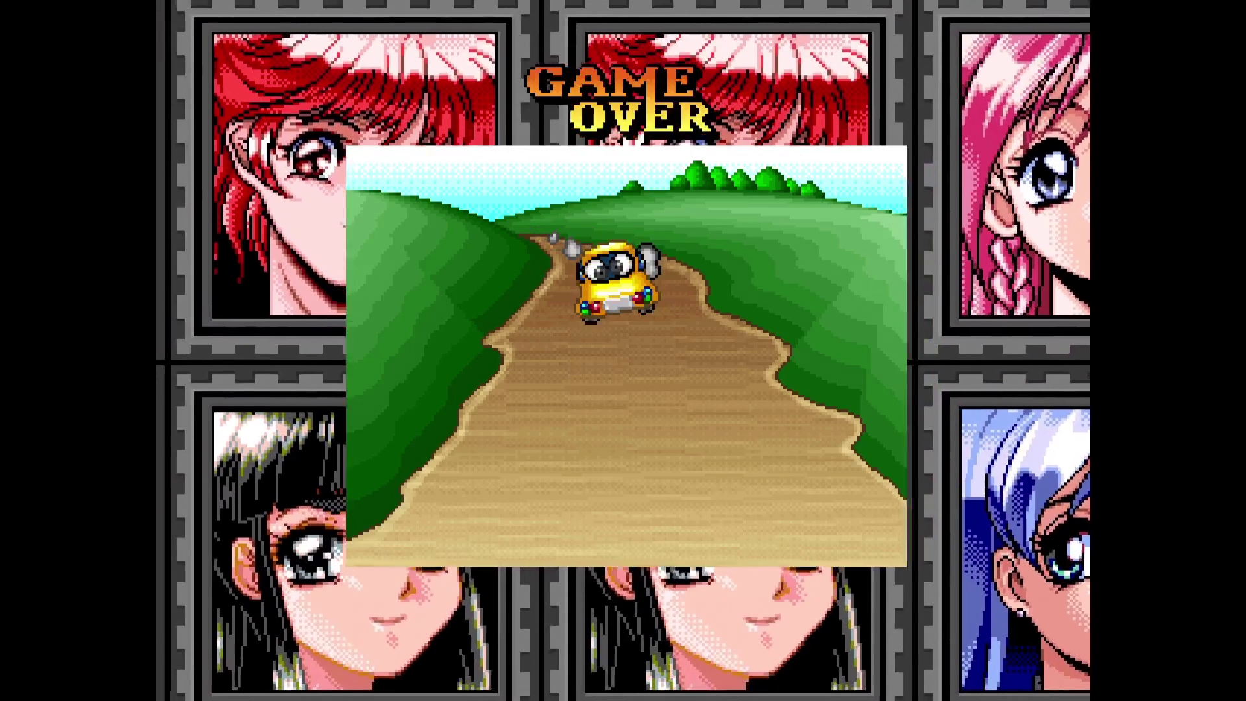
{"action": "key", "text": "1"}
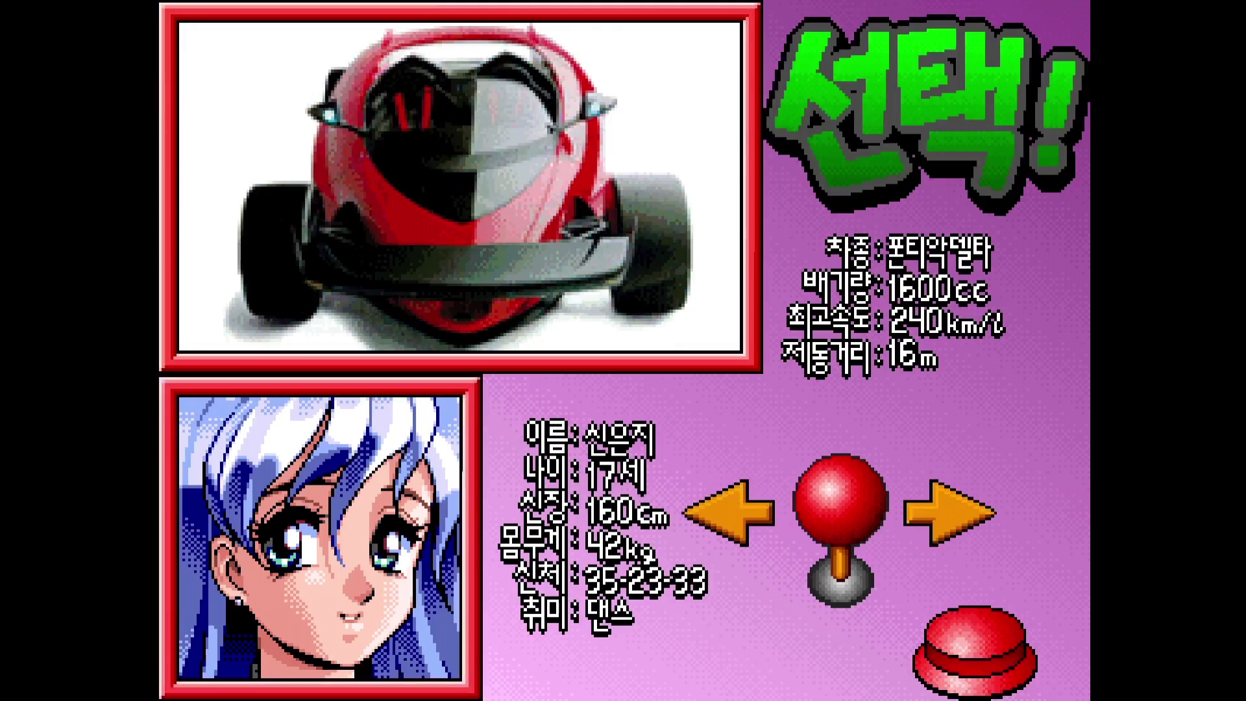
{"action": "key", "text": "ctrl"}
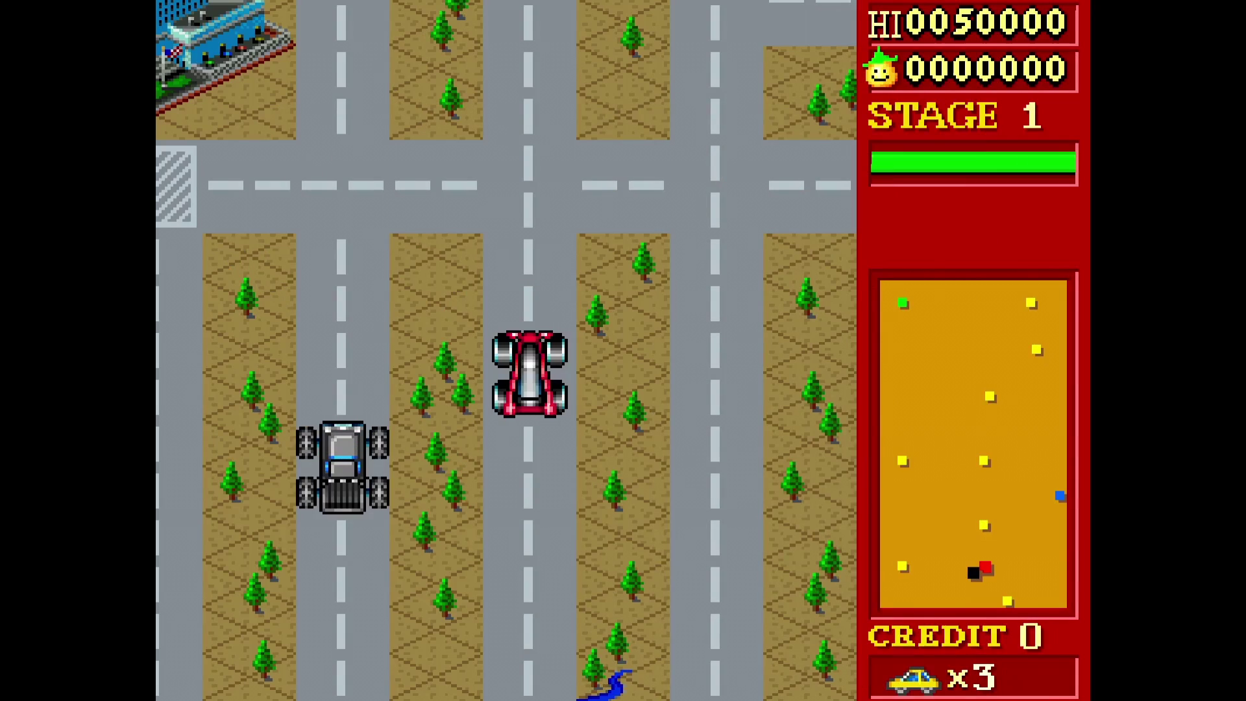
Test the controls by driving the red car around Stage 1, collecting flags and adding one credit
{"action": "key", "text": "Right"}
{"action": "key", "text": "Up"}
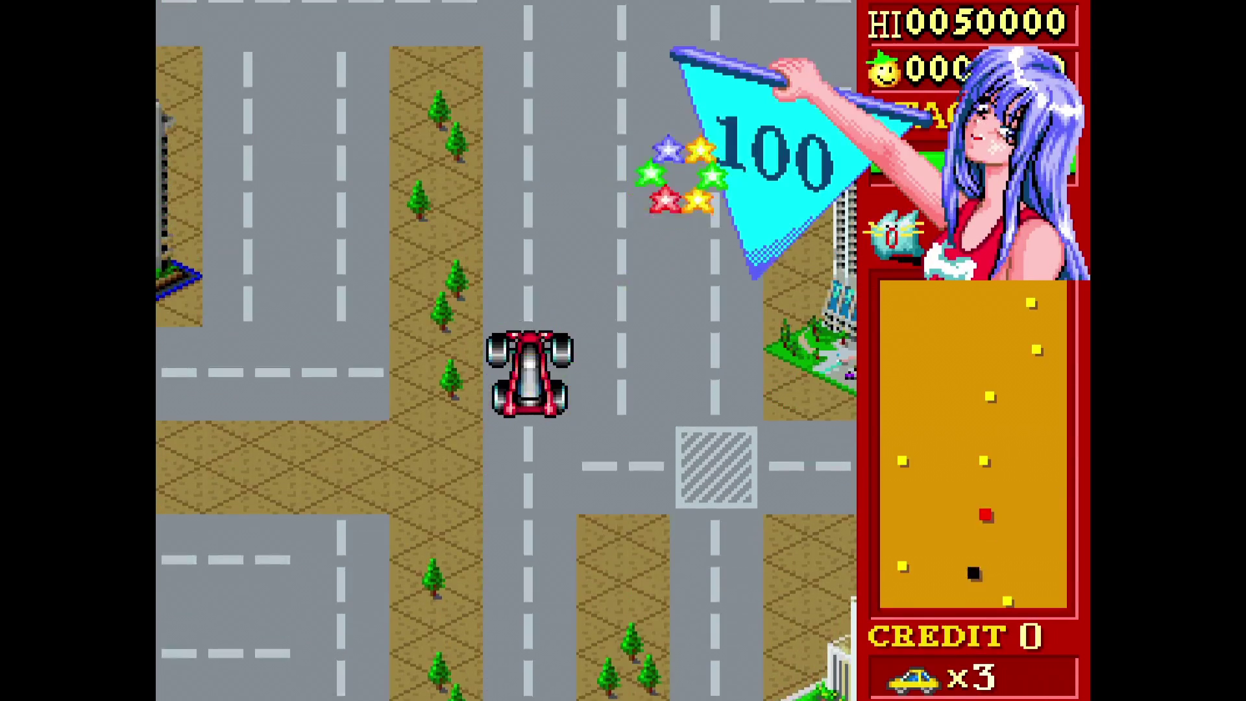
{"action": "key", "text": "Right"}
{"action": "key", "text": "Down"}
{"action": "key", "text": "Left"}
{"action": "key", "text": "Up"}
{"action": "key", "text": "Right"}
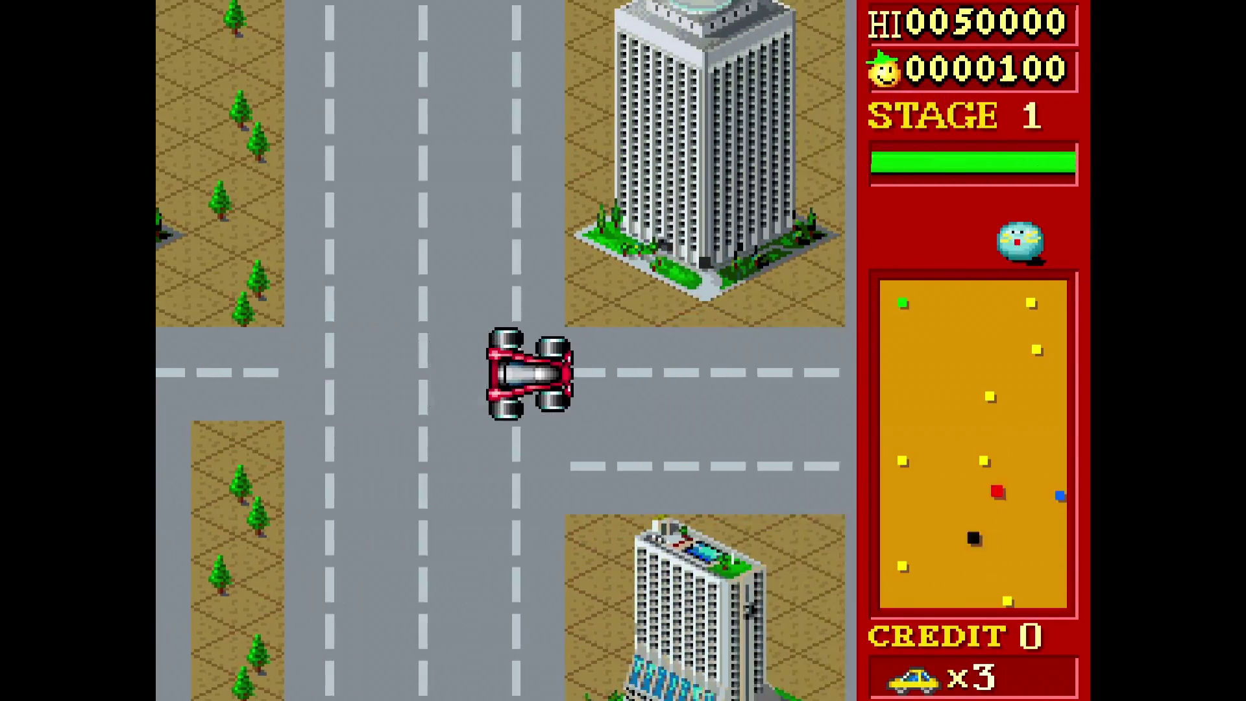
{"action": "key", "text": "Down"}
{"action": "key", "text": "Right"}
{"action": "key", "text": "Up"}
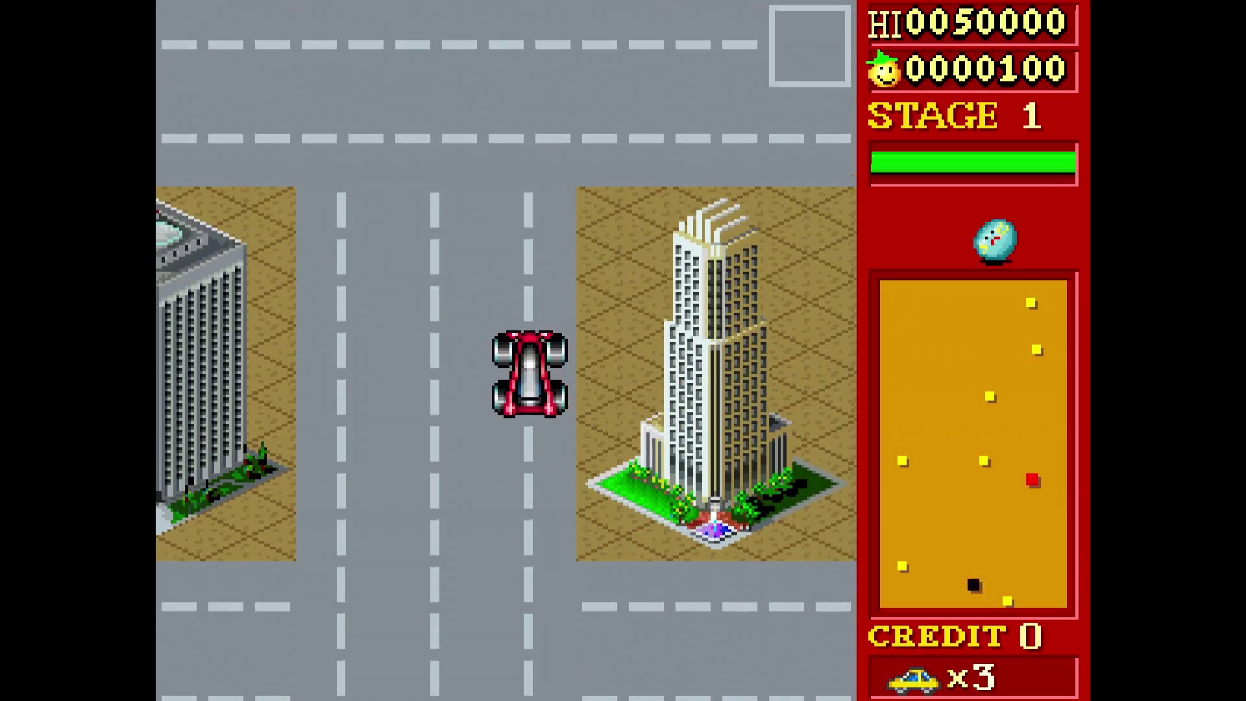
{"action": "key", "text": "Right"}
{"action": "key", "text": "Up"}
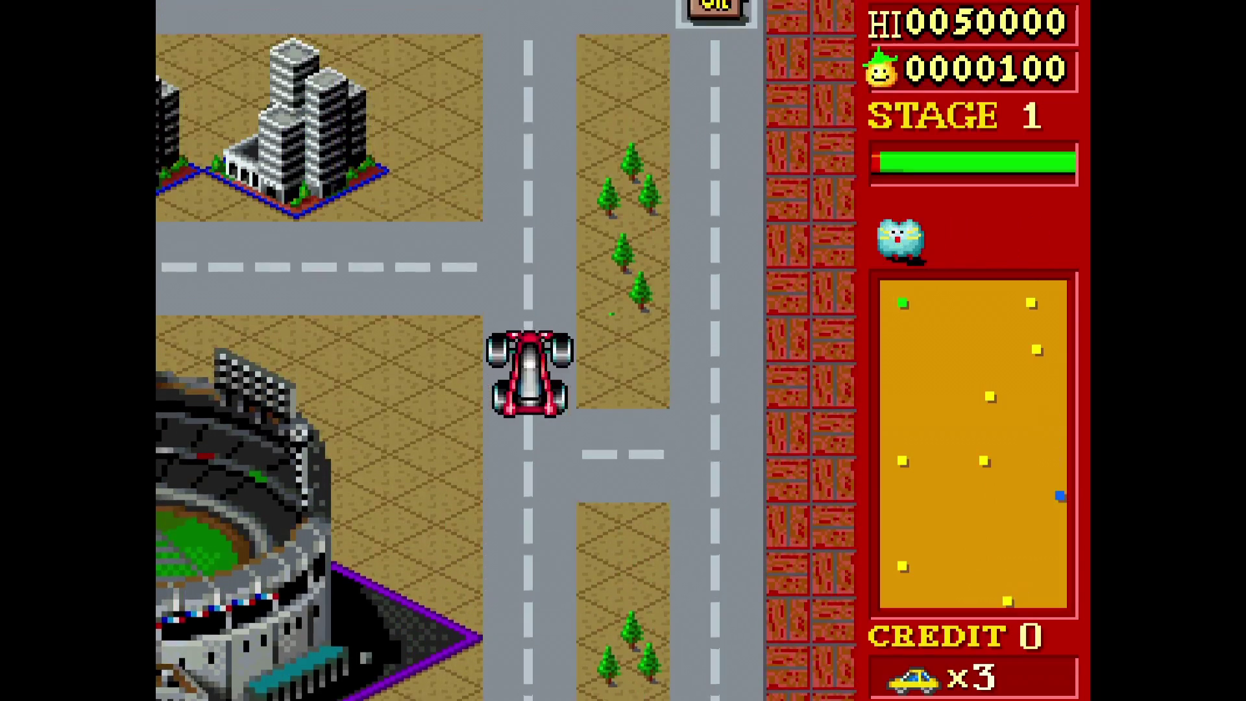
{"action": "key", "text": "Left"}
{"action": "key", "text": "Up"}
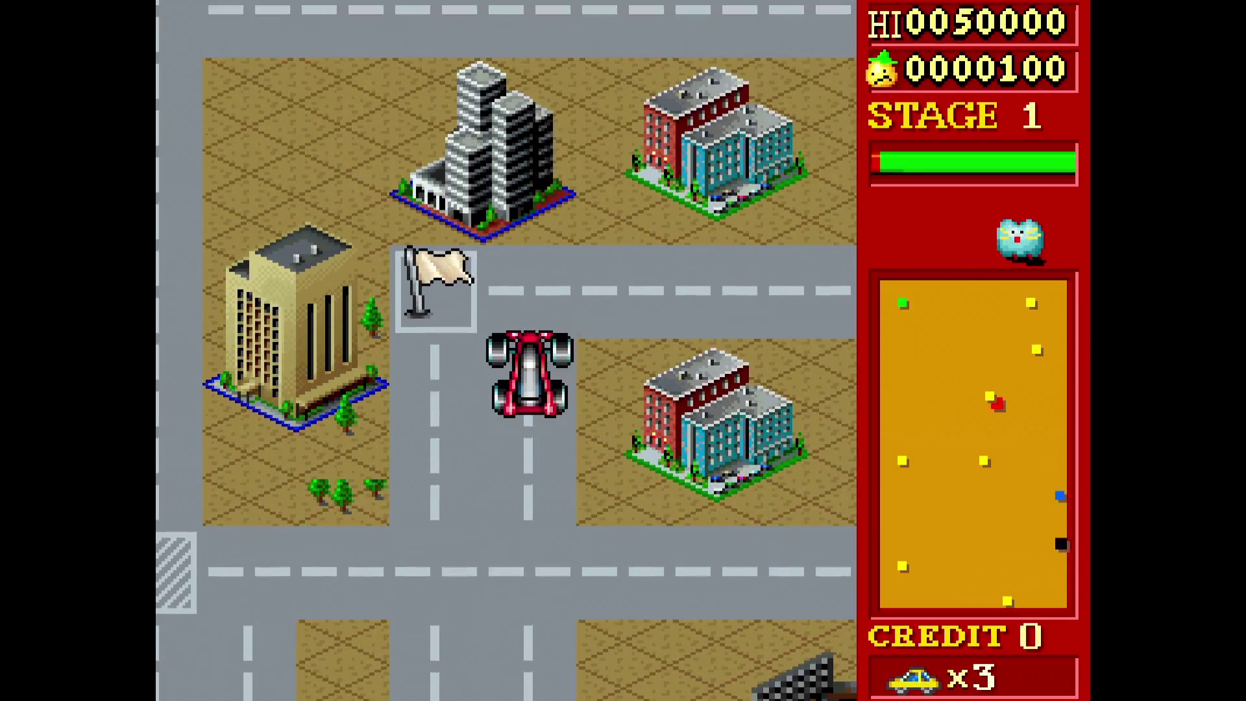
{"action": "key", "text": "Right"}
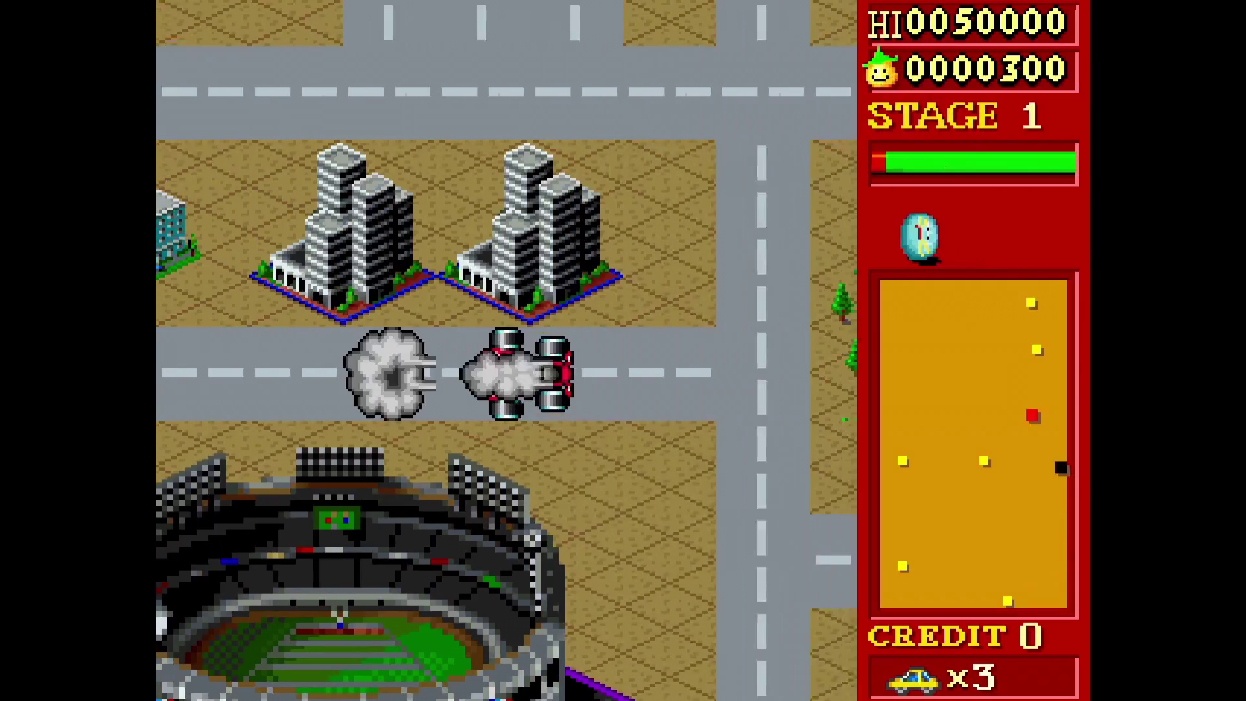
{"action": "key", "text": "Up"}
{"action": "key", "text": "Right"}
{"action": "key", "text": "Up"}
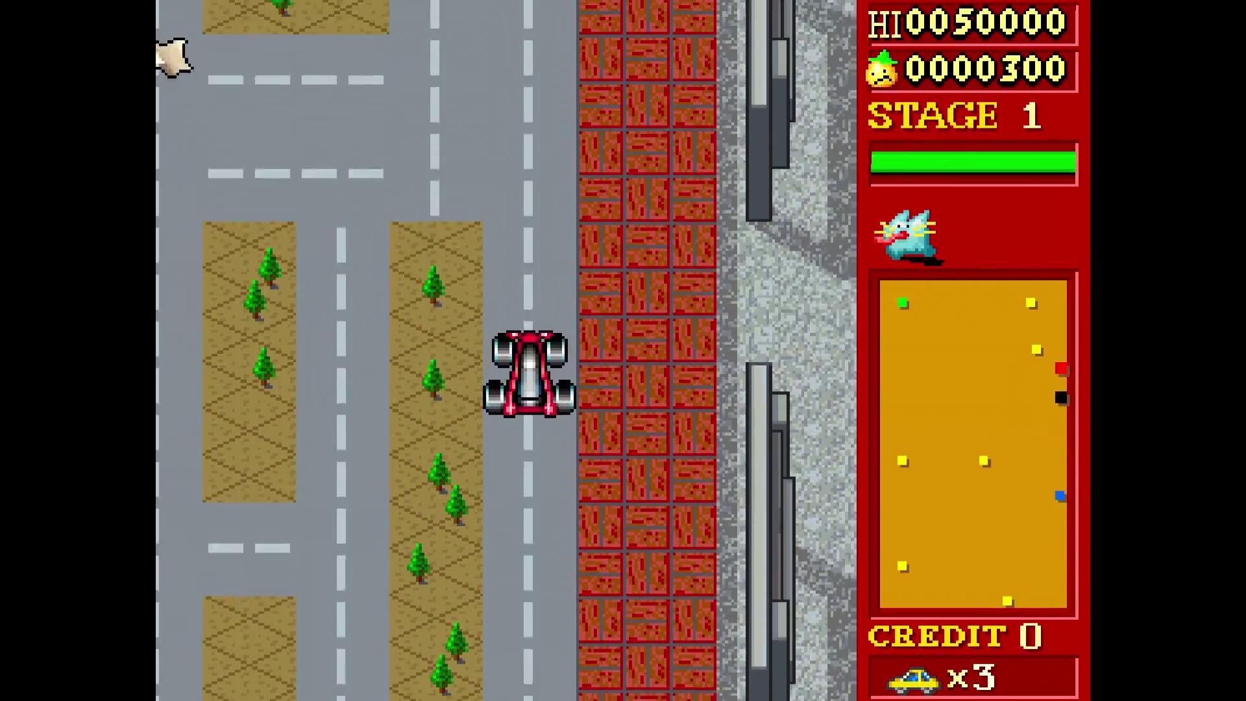
{"action": "key", "text": "5"}
{"action": "key", "text": "Left"}
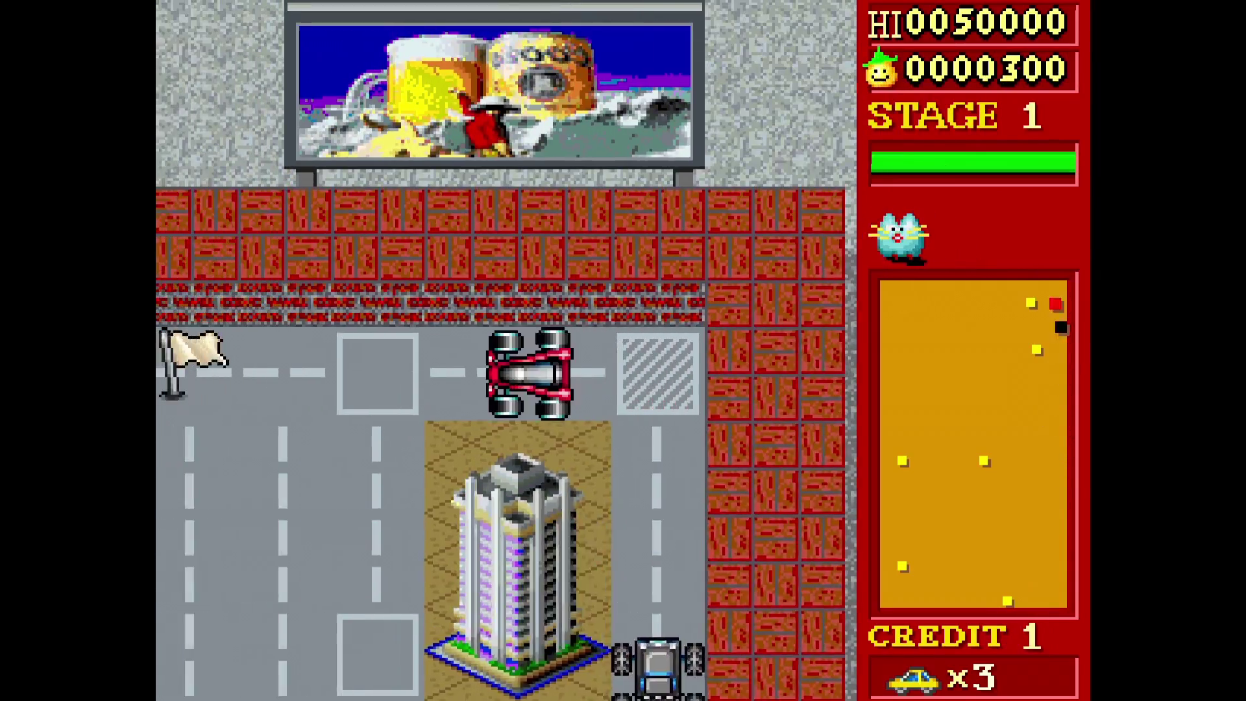
{"action": "key", "text": "Down"}
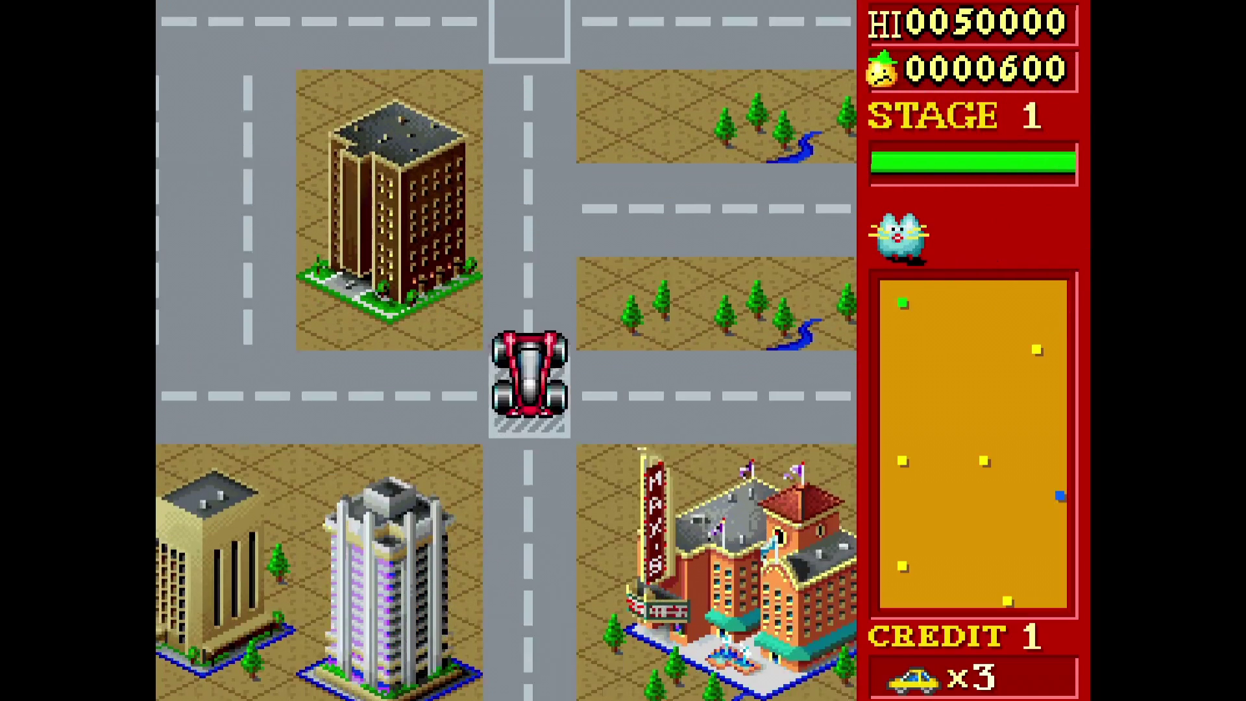
{"action": "key", "text": "Left"}
{"action": "key", "text": "Up"}
{"action": "key", "text": "Right"}
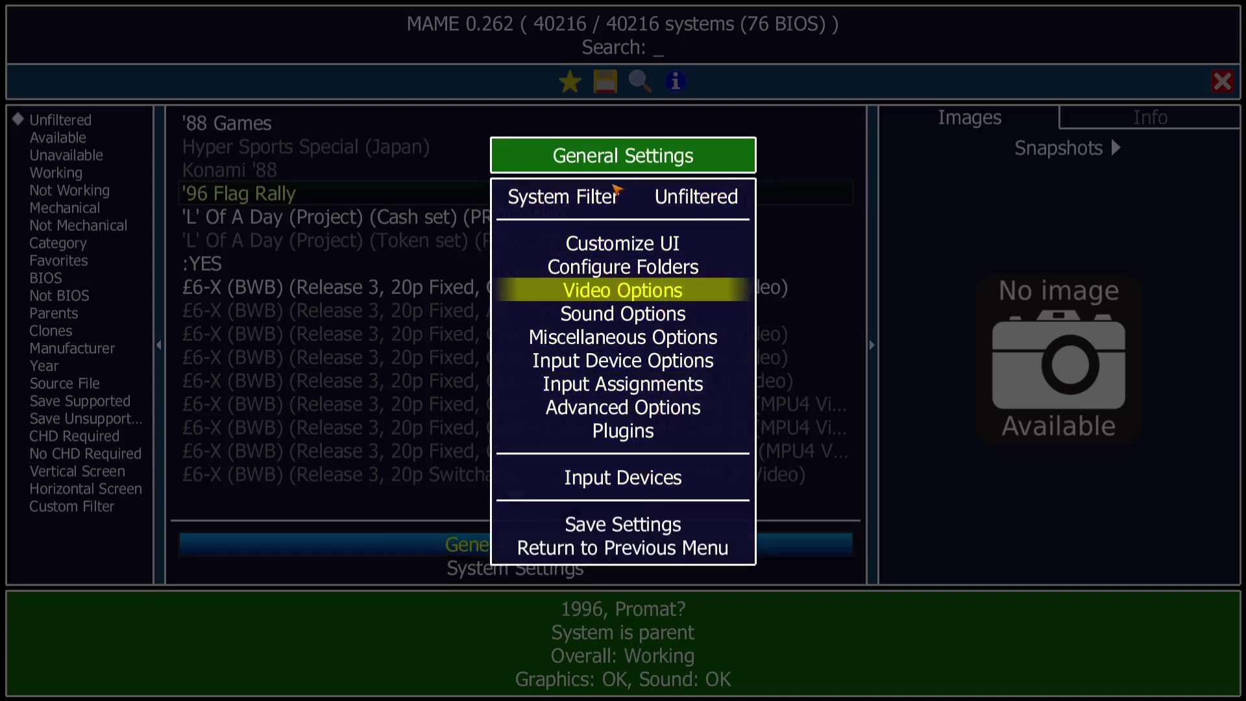
In Video Options, turn Triple Buffering on and Bilinear Filtering off
{"action": "left_click", "coordinate": [652, 295]}
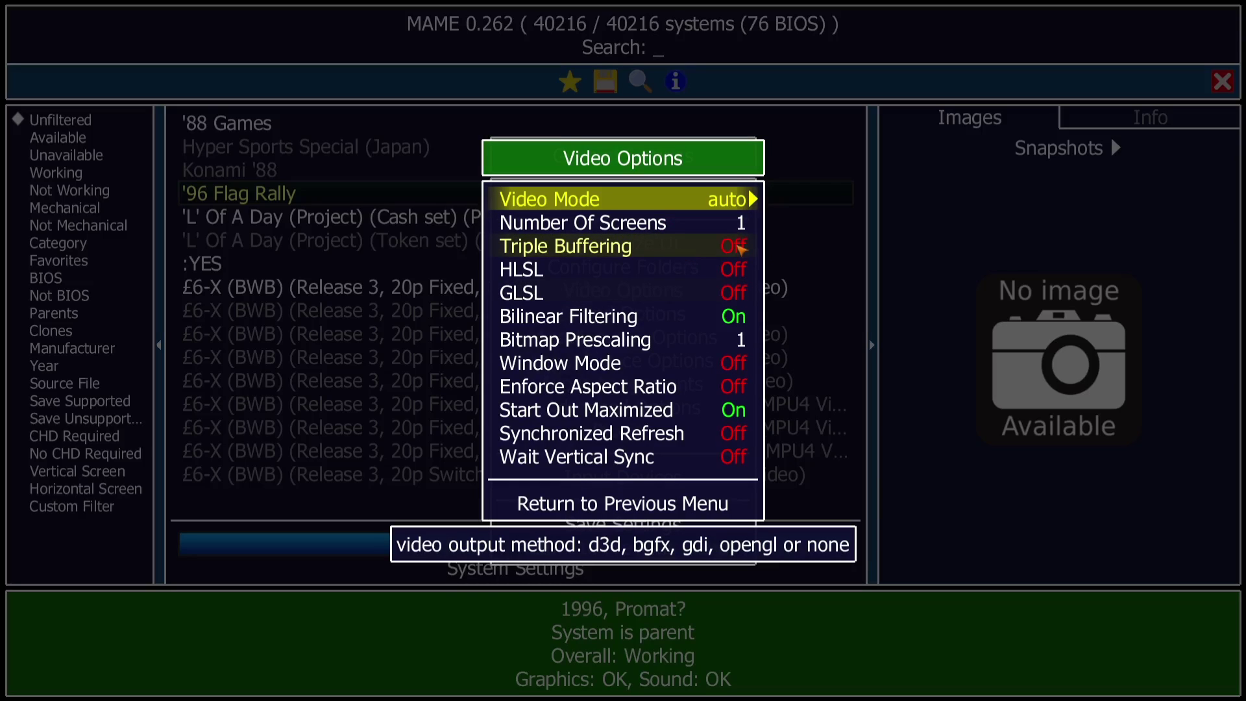
{"action": "left_click", "coordinate": [737, 247]}
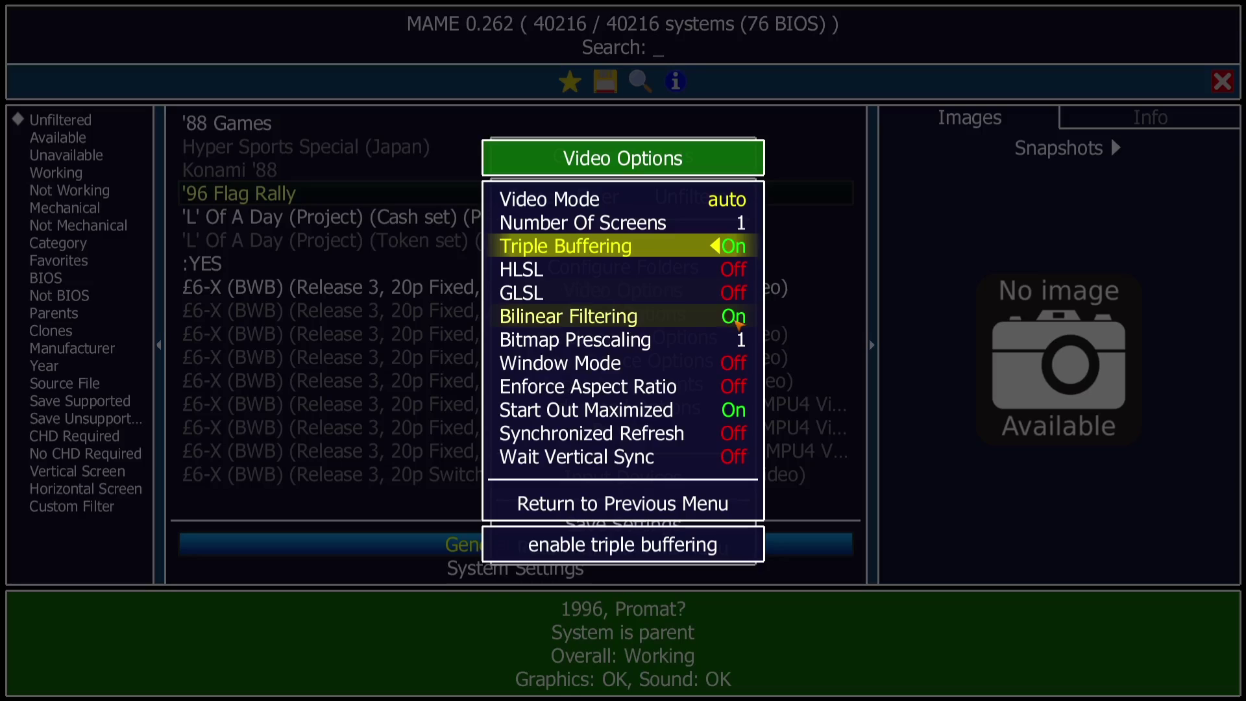
{"action": "left_click", "coordinate": [738, 323]}
{"action": "left_click", "coordinate": [738, 323]}
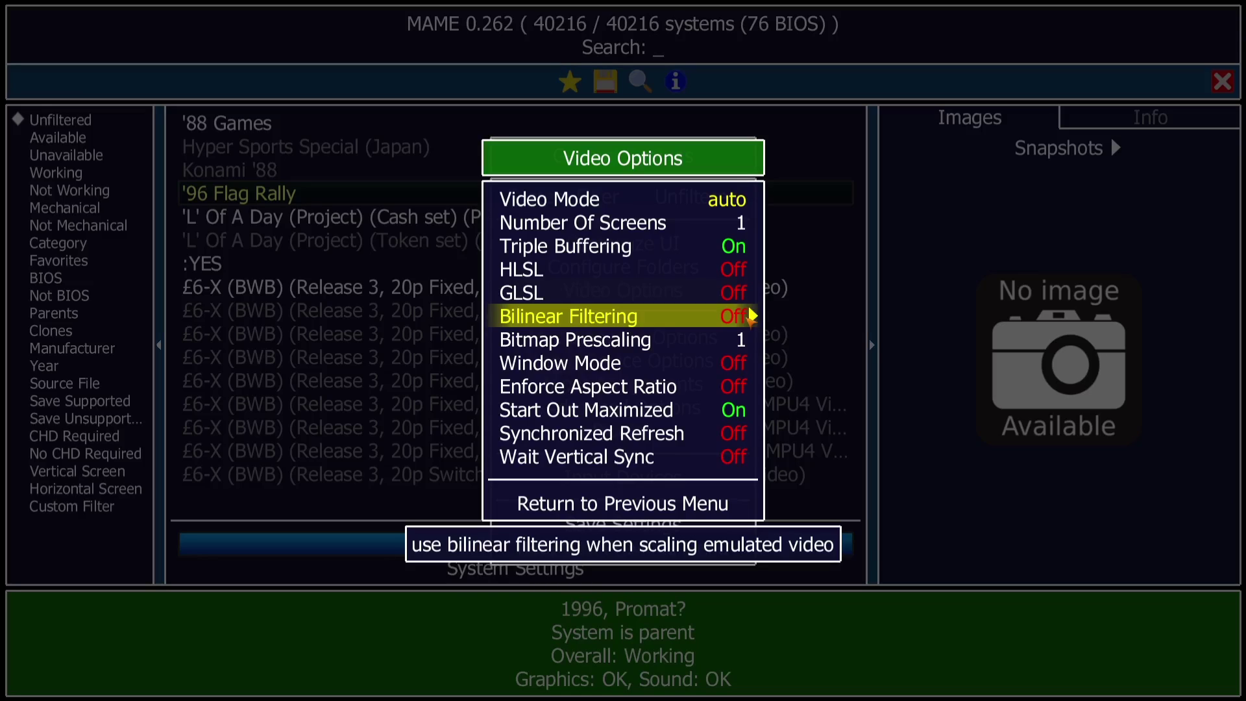
{"action": "left_click", "coordinate": [748, 316]}
{"action": "left_click", "coordinate": [746, 318]}
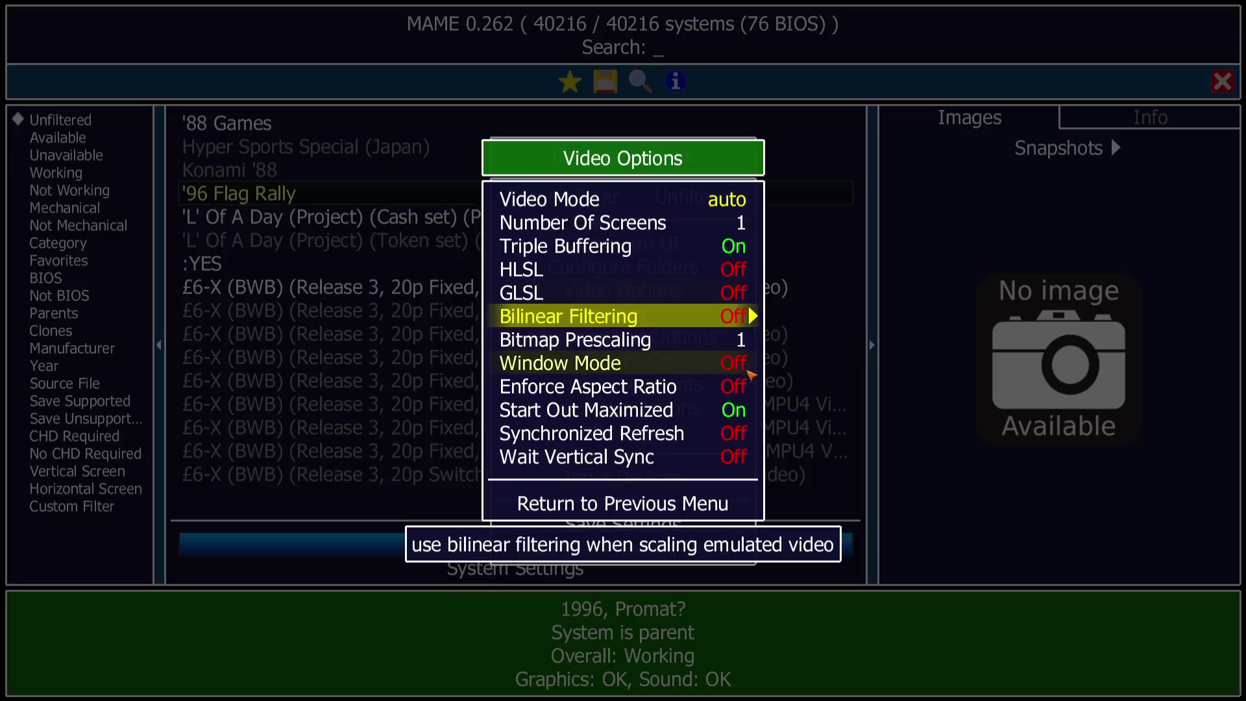
Turn on Window Mode, Enforce Aspect Ratio and Wait Vertical Sync in the video options
{"action": "left_click", "coordinate": [736, 368]}
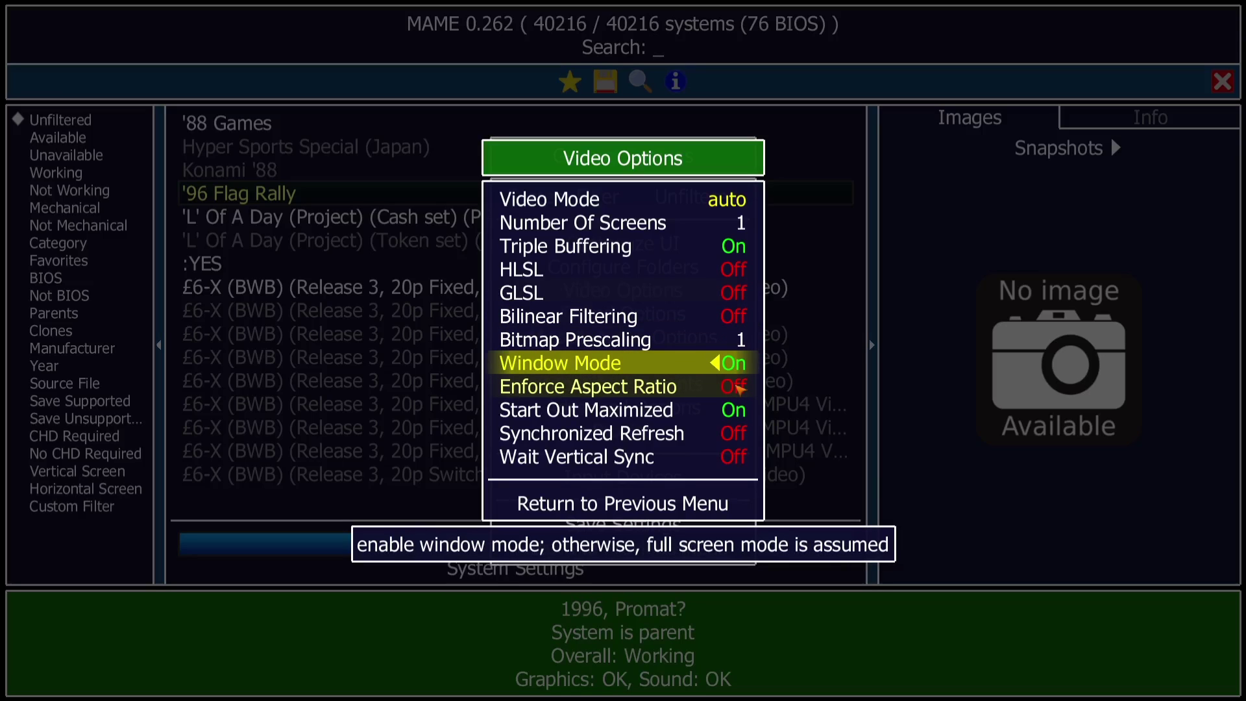
{"action": "left_click", "coordinate": [739, 388]}
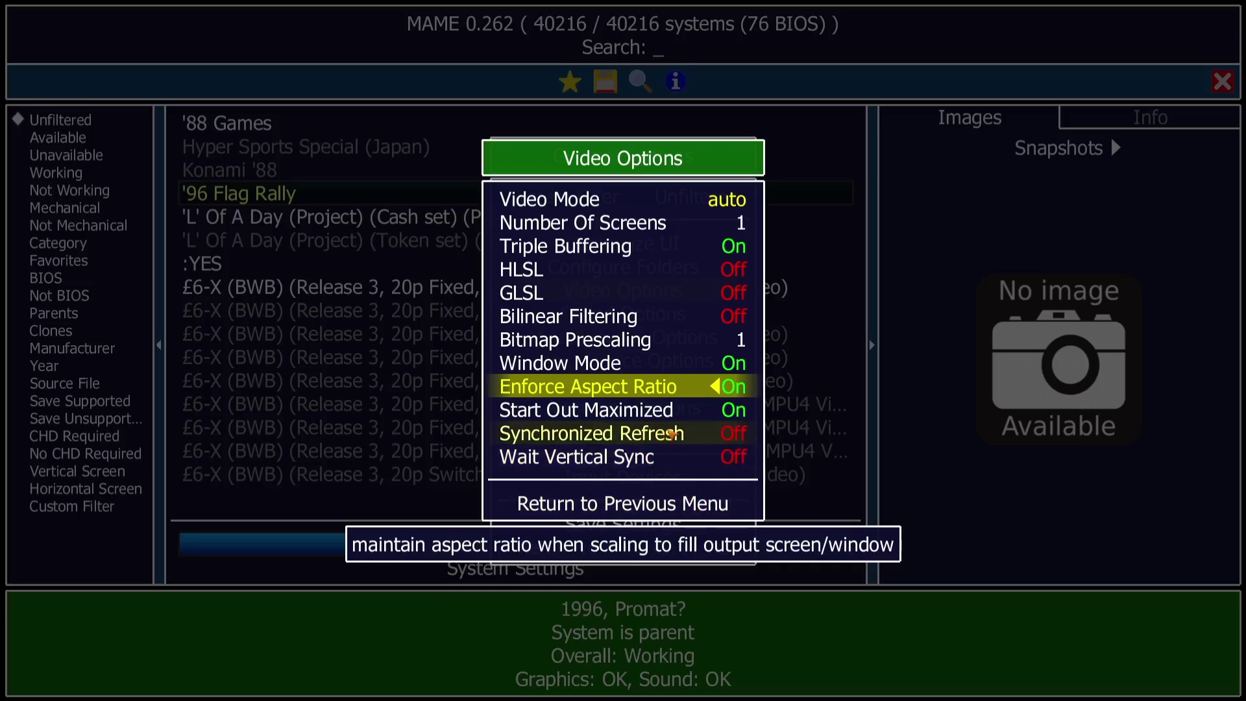
{"action": "left_click", "coordinate": [734, 458]}
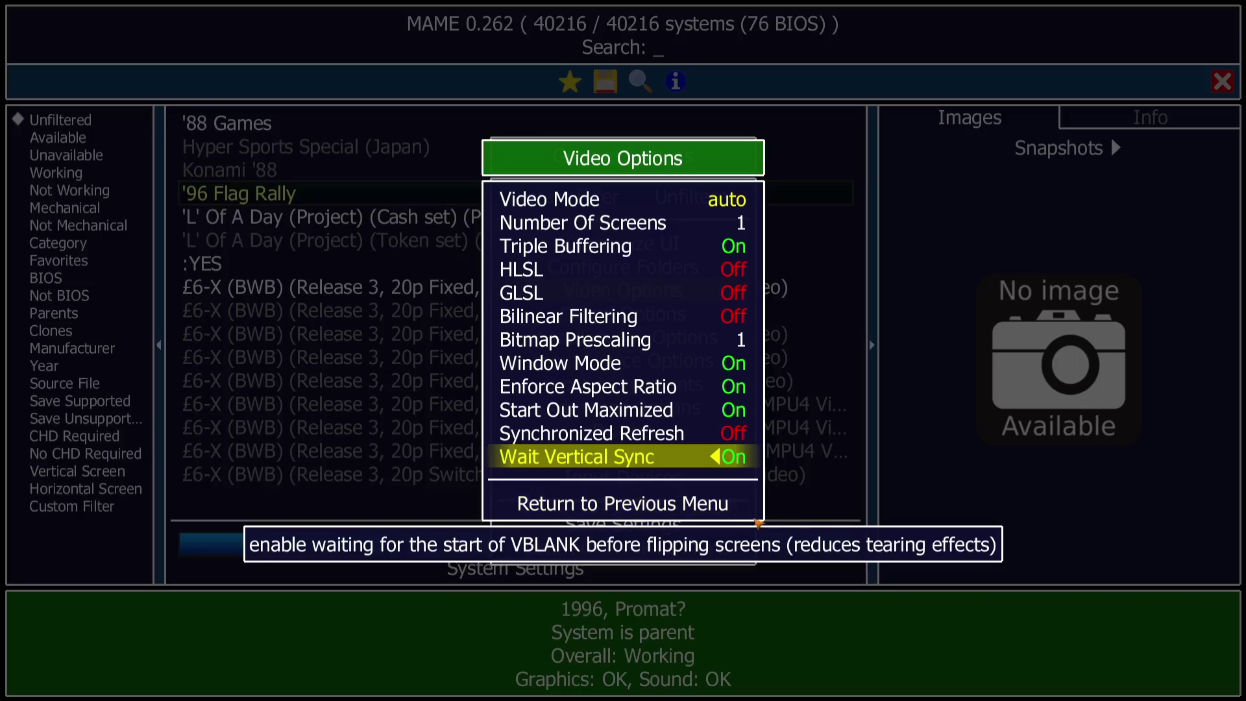
Save the general settings, and look over the device assignments and input providers in Input Device Options
{"action": "left_click", "coordinate": [615, 503]}
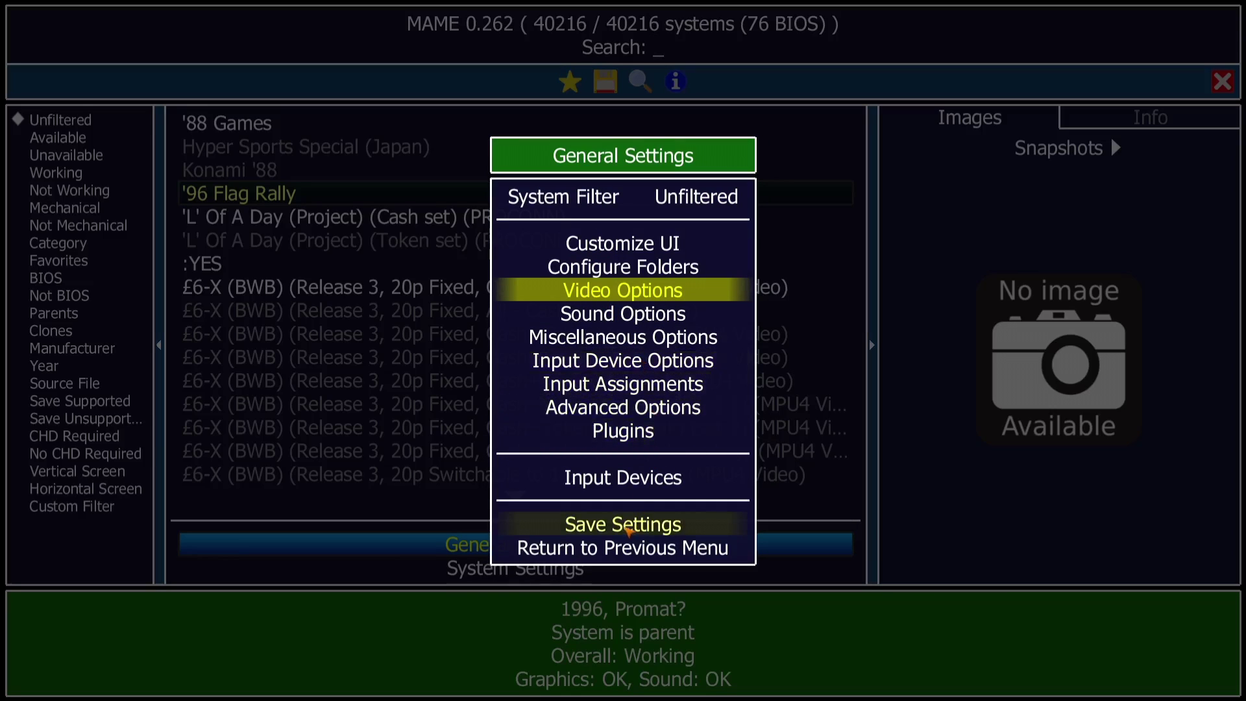
{"action": "left_click", "coordinate": [628, 527]}
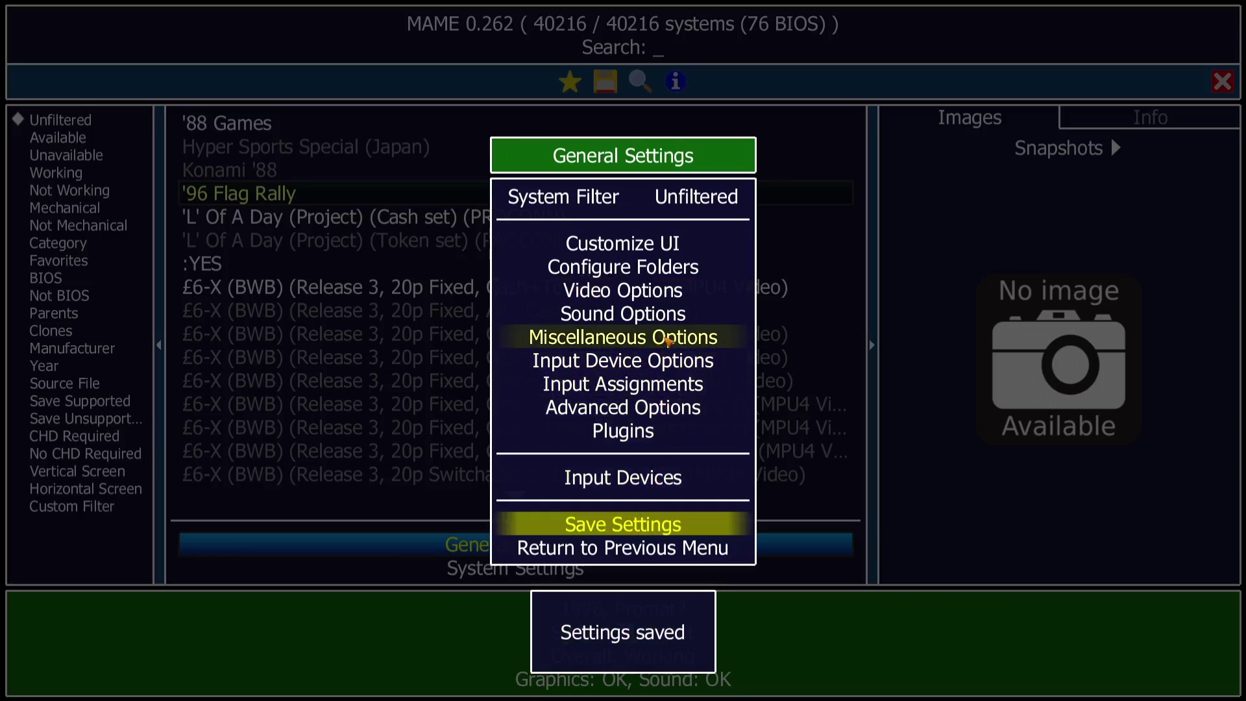
{"action": "left_click", "coordinate": [668, 360]}
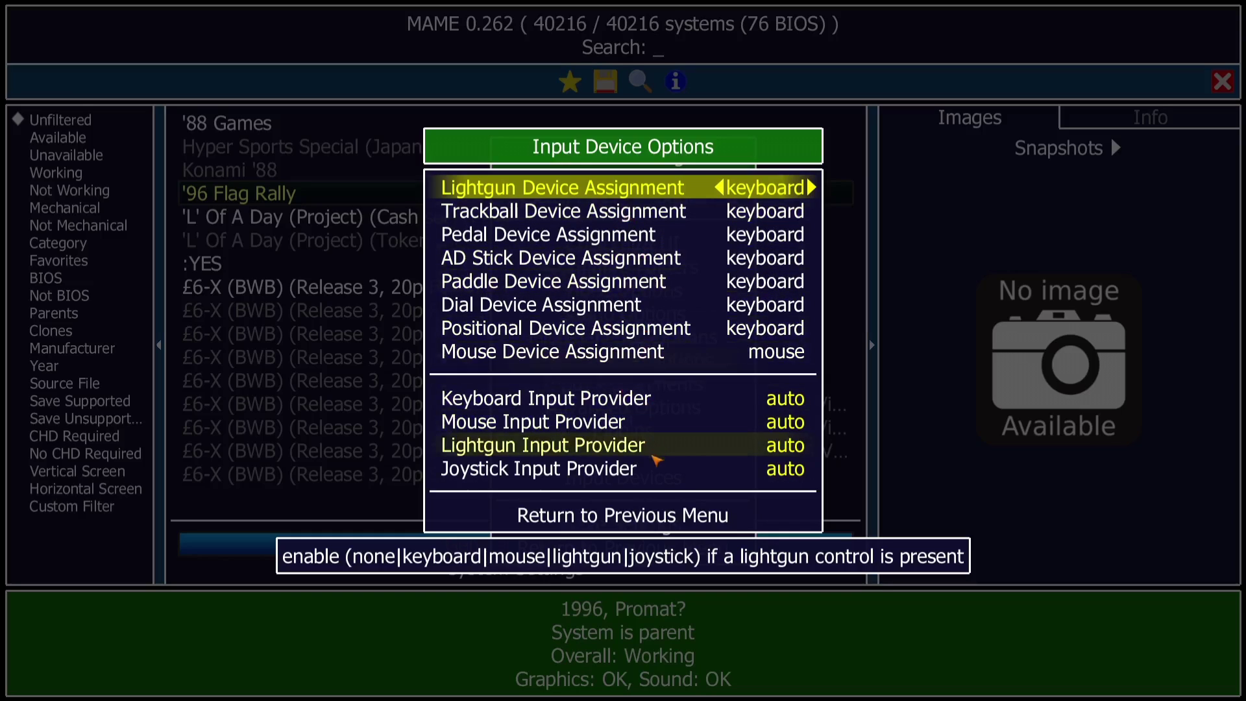
{"action": "left_click", "coordinate": [646, 513]}
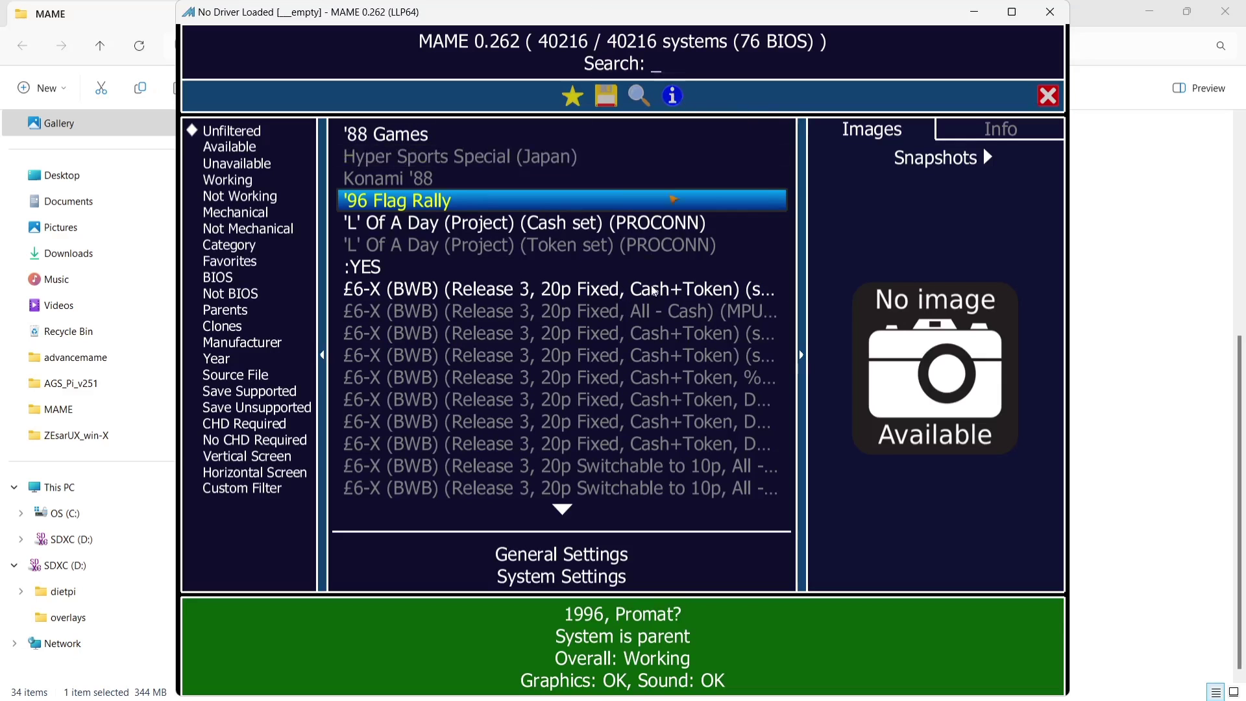
Turn Window Mode off in Video Options, save the settings and return to the system list
{"action": "left_click", "coordinate": [592, 558]}
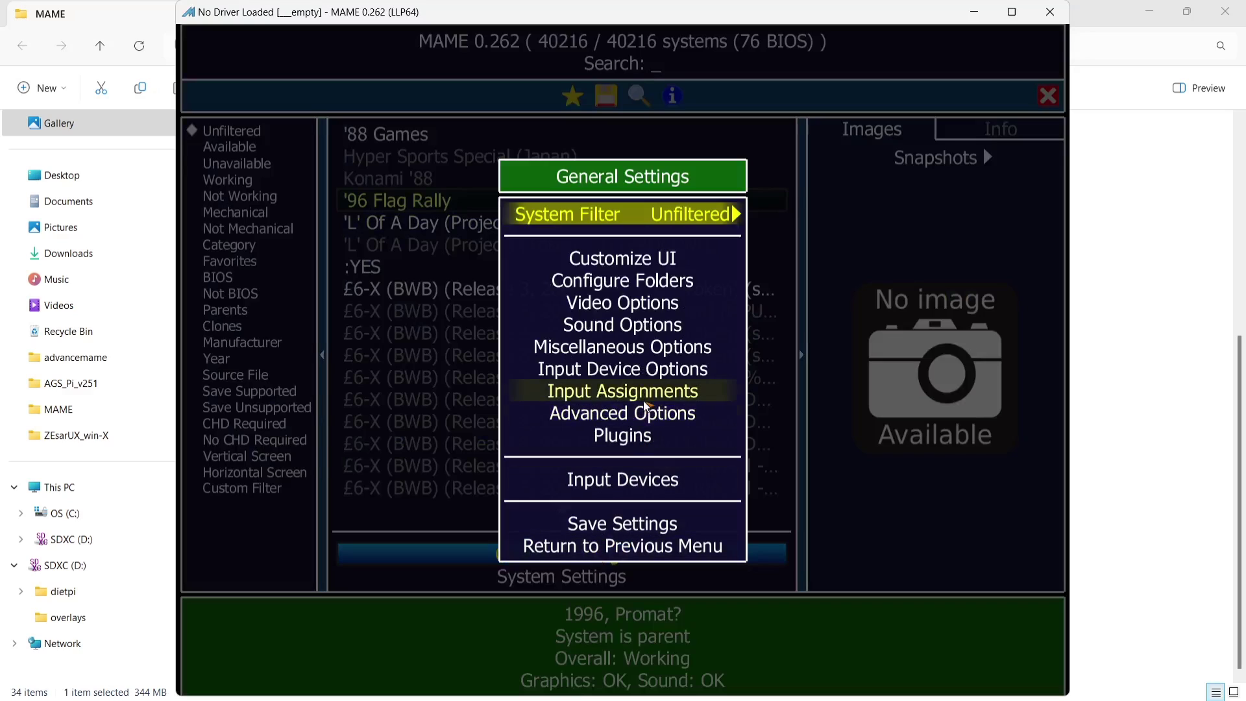
{"action": "left_click", "coordinate": [654, 304]}
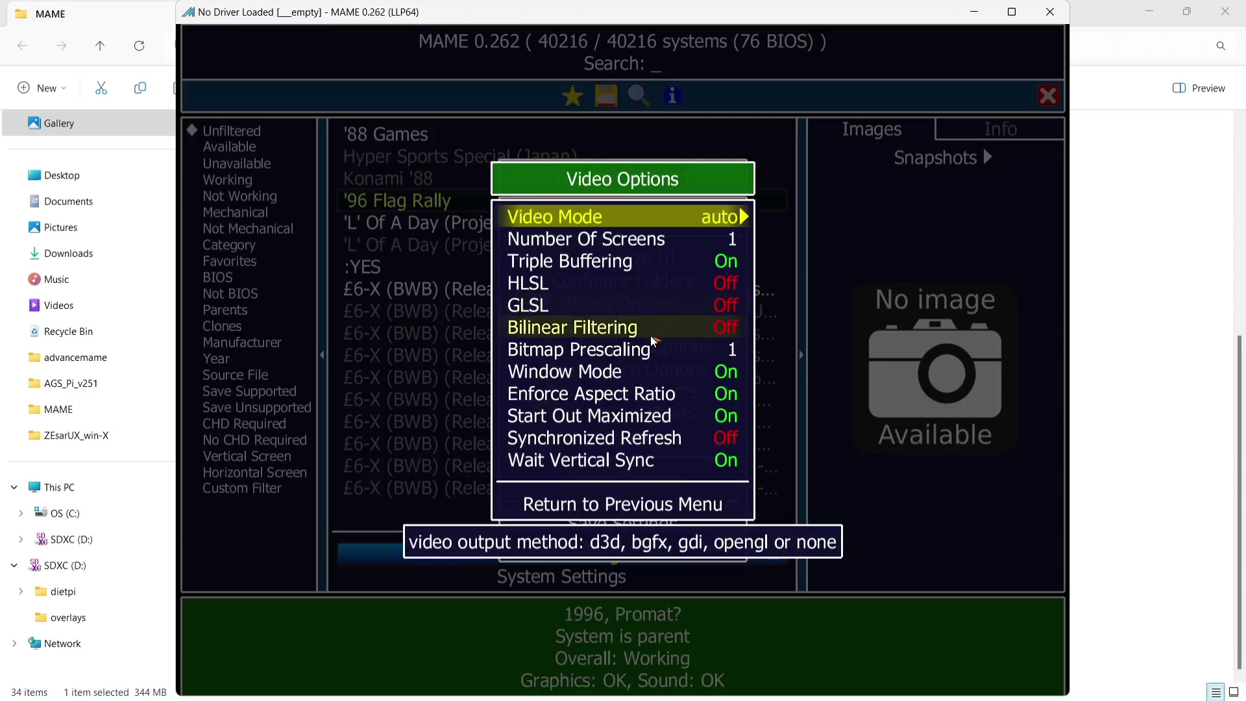
{"action": "left_click", "coordinate": [737, 375]}
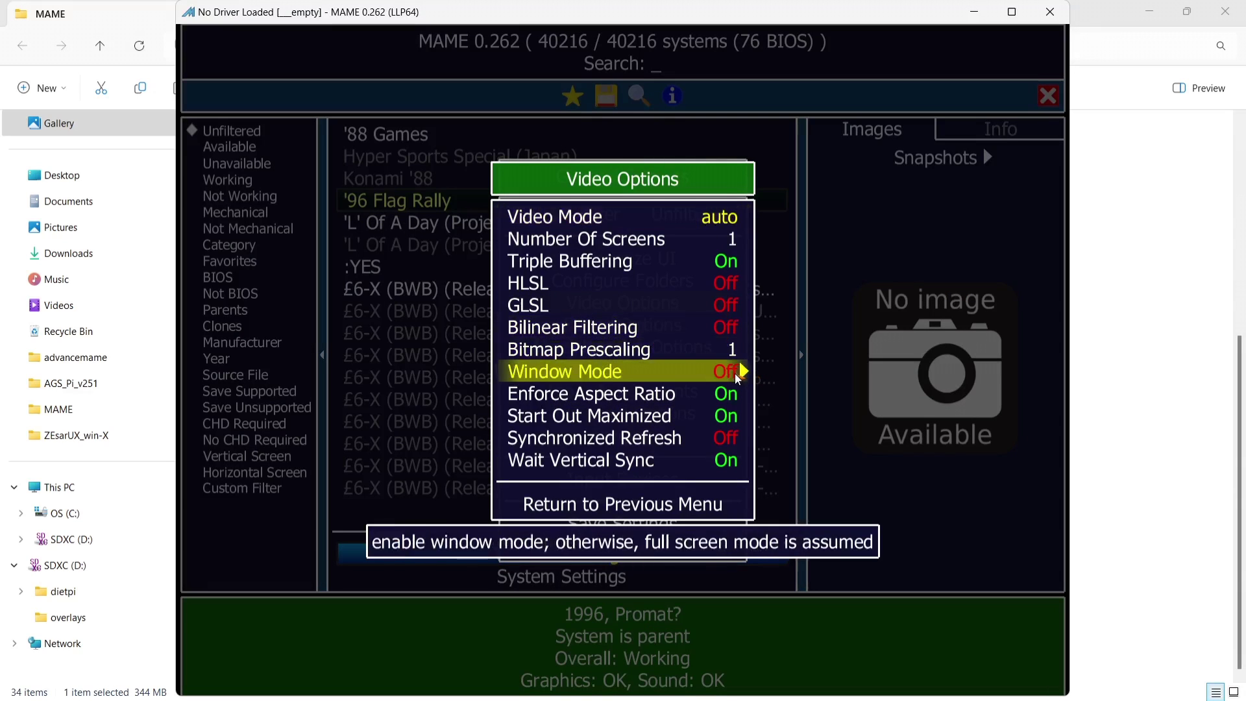
{"action": "left_click", "coordinate": [682, 504]}
{"action": "left_click", "coordinate": [663, 523]}
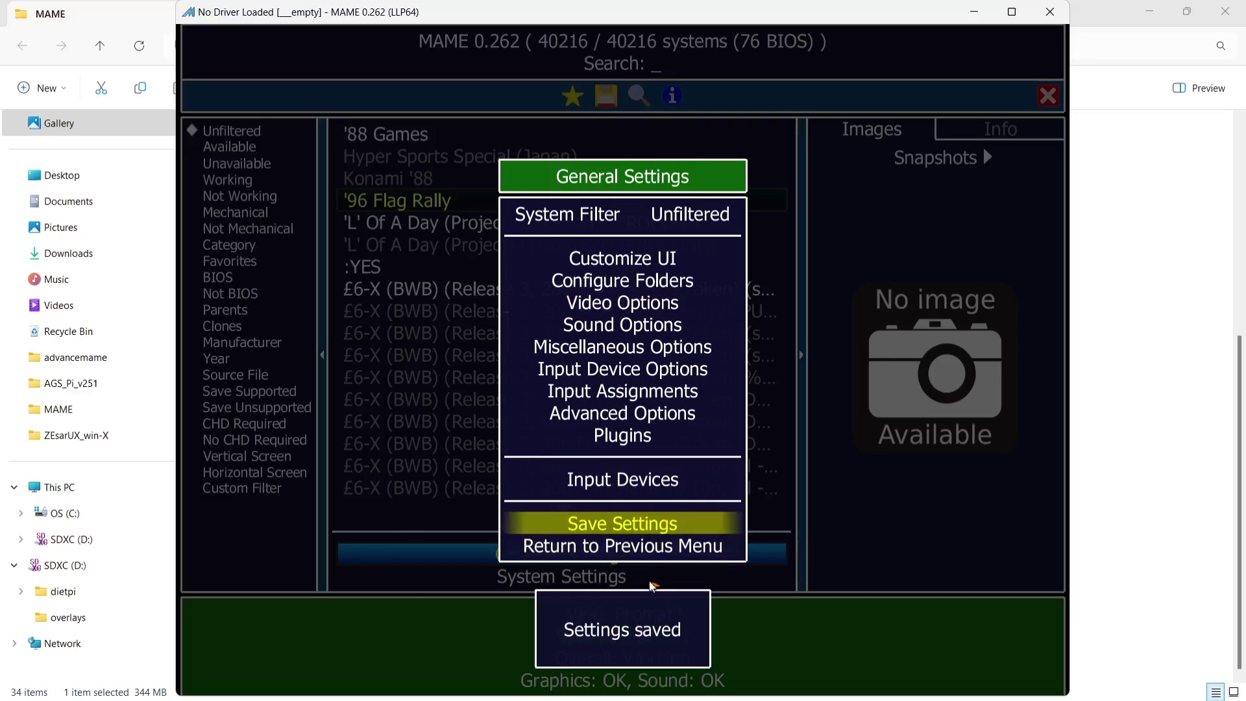
{"action": "left_click", "coordinate": [644, 552]}
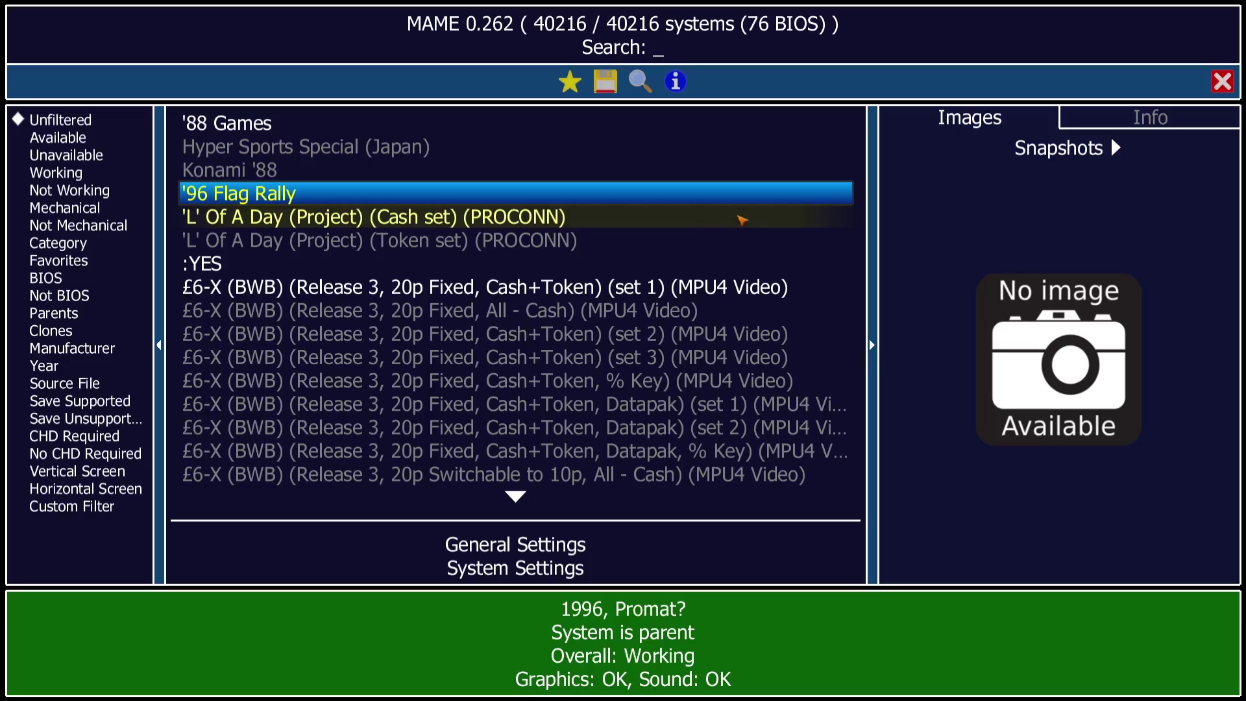
Browse the unfiltered system list and filter it to Working systems
{"action": "scroll", "coordinate": [389, 364], "scroll_direction": "down", "scroll_amount": 9}
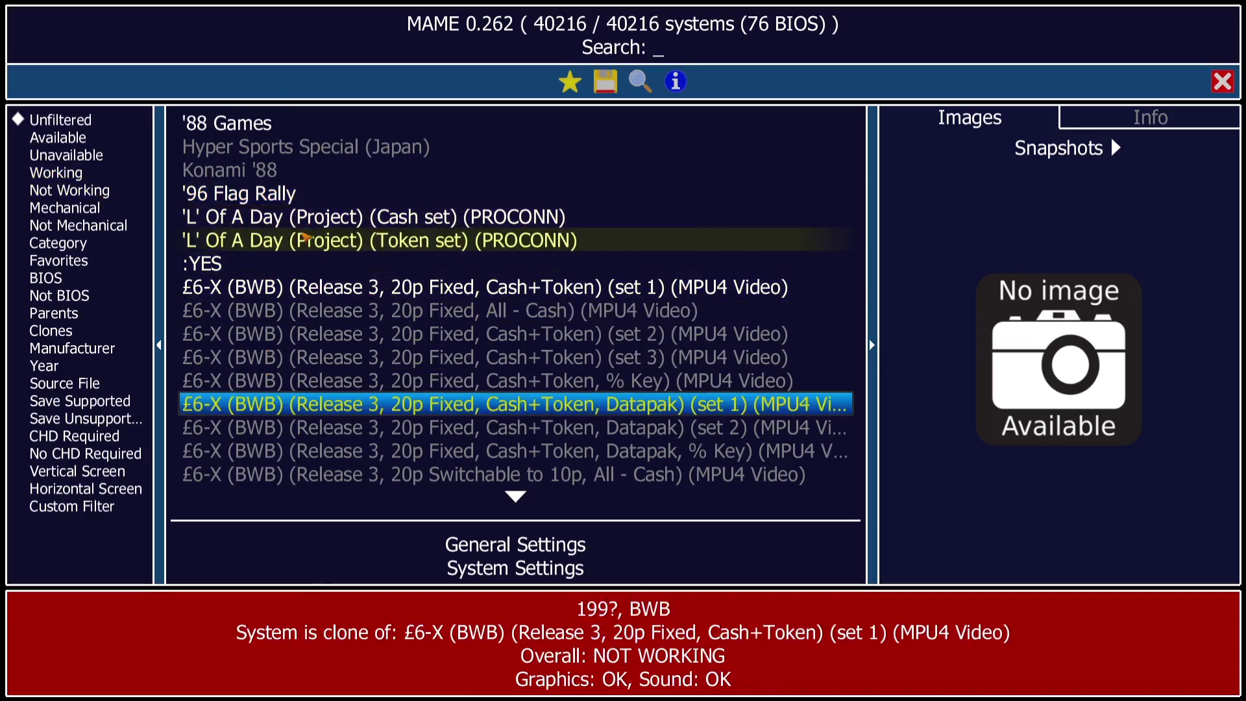
{"action": "scroll", "coordinate": [377, 335], "scroll_direction": "down", "scroll_amount": 6}
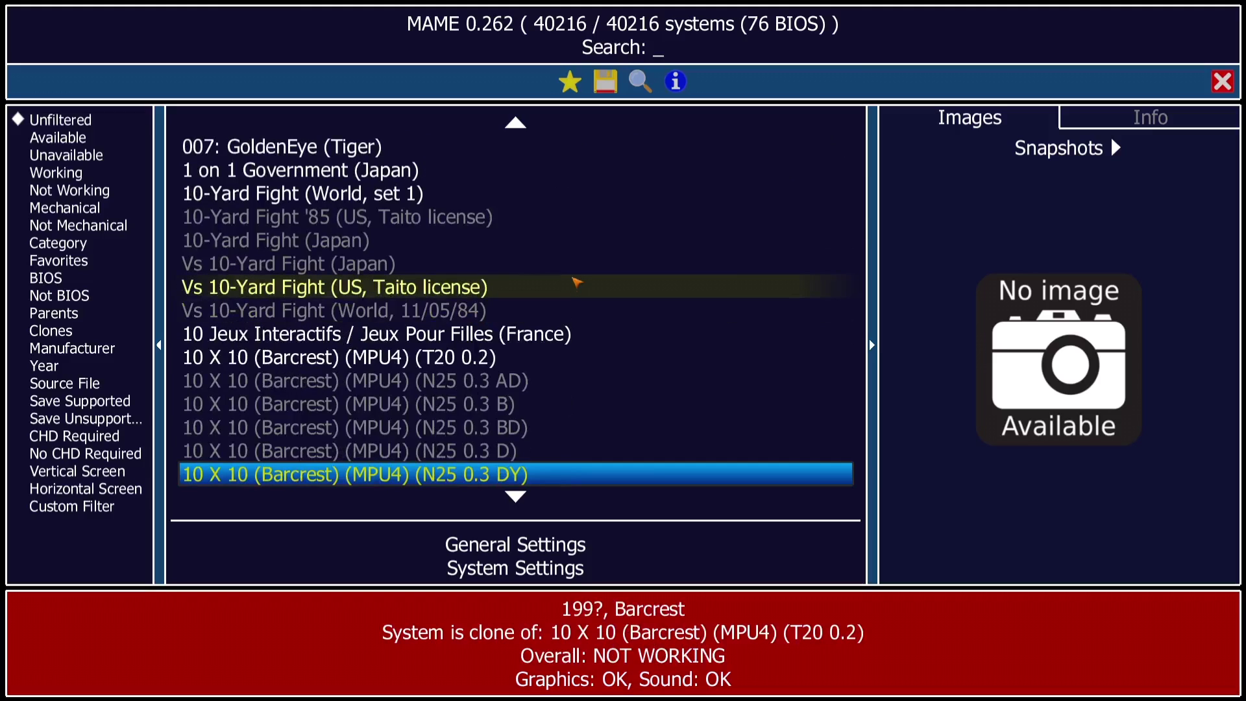
{"action": "scroll", "coordinate": [648, 305], "scroll_direction": "down", "scroll_amount": 12}
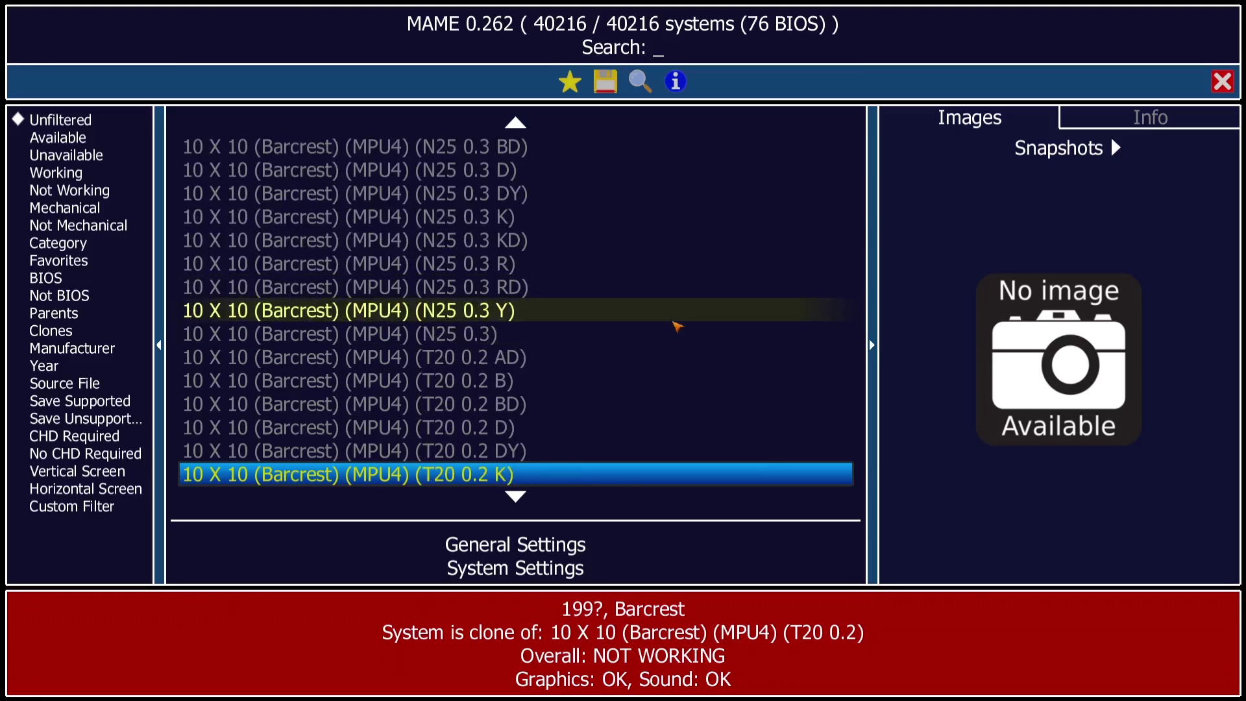
{"action": "scroll", "coordinate": [681, 318], "scroll_direction": "down", "scroll_amount": 20}
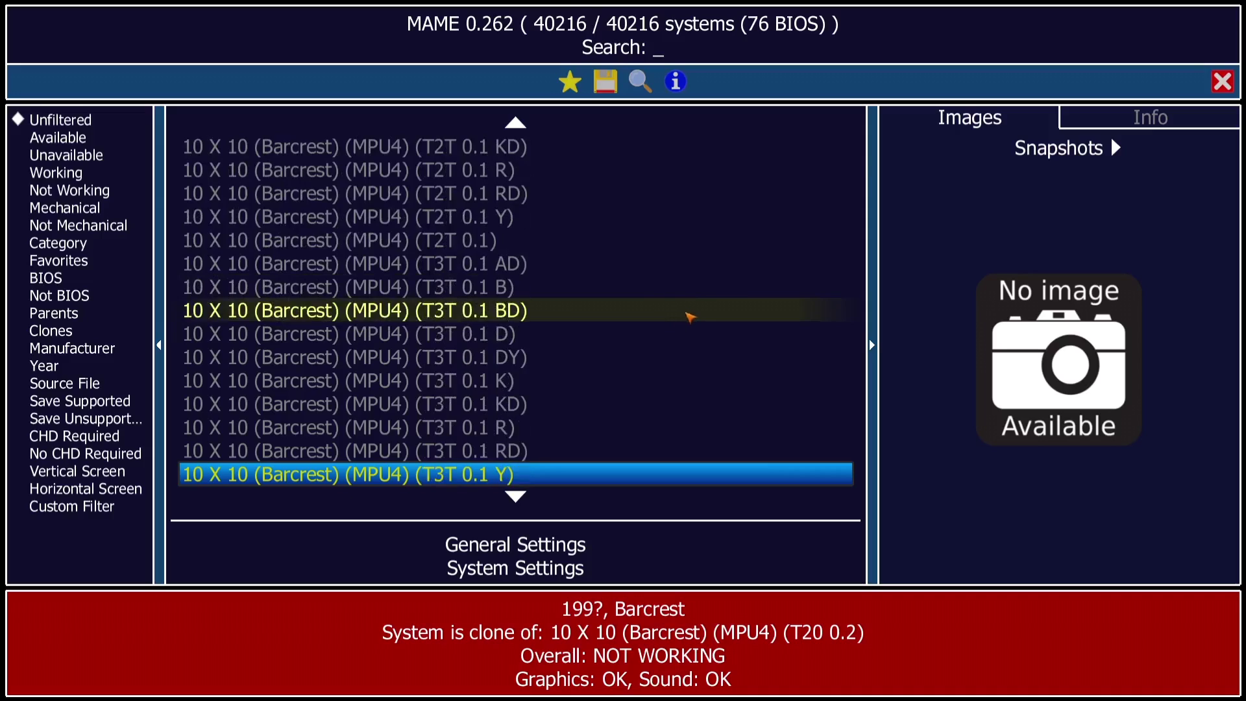
{"action": "left_click", "coordinate": [86, 173]}
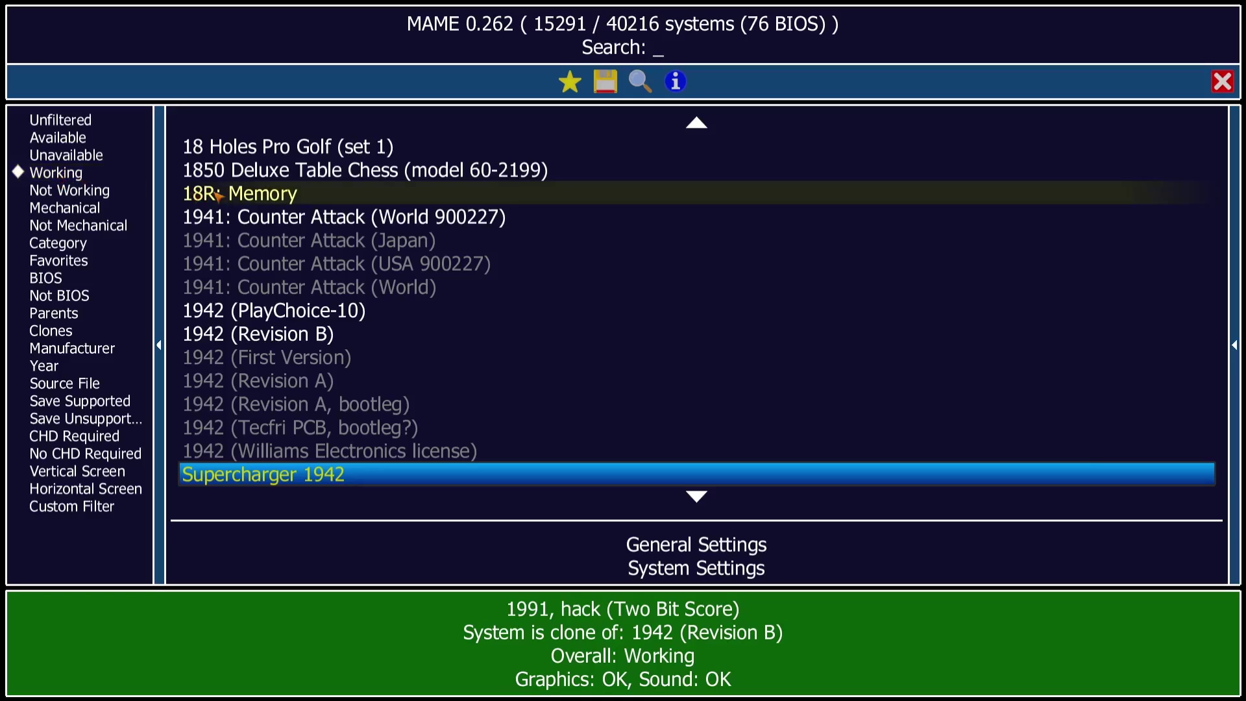
Launch 1941: Counter Attack (World 900227) and continue past its system information screen
{"action": "scroll", "coordinate": [305, 227], "scroll_direction": "down", "scroll_amount": 1}
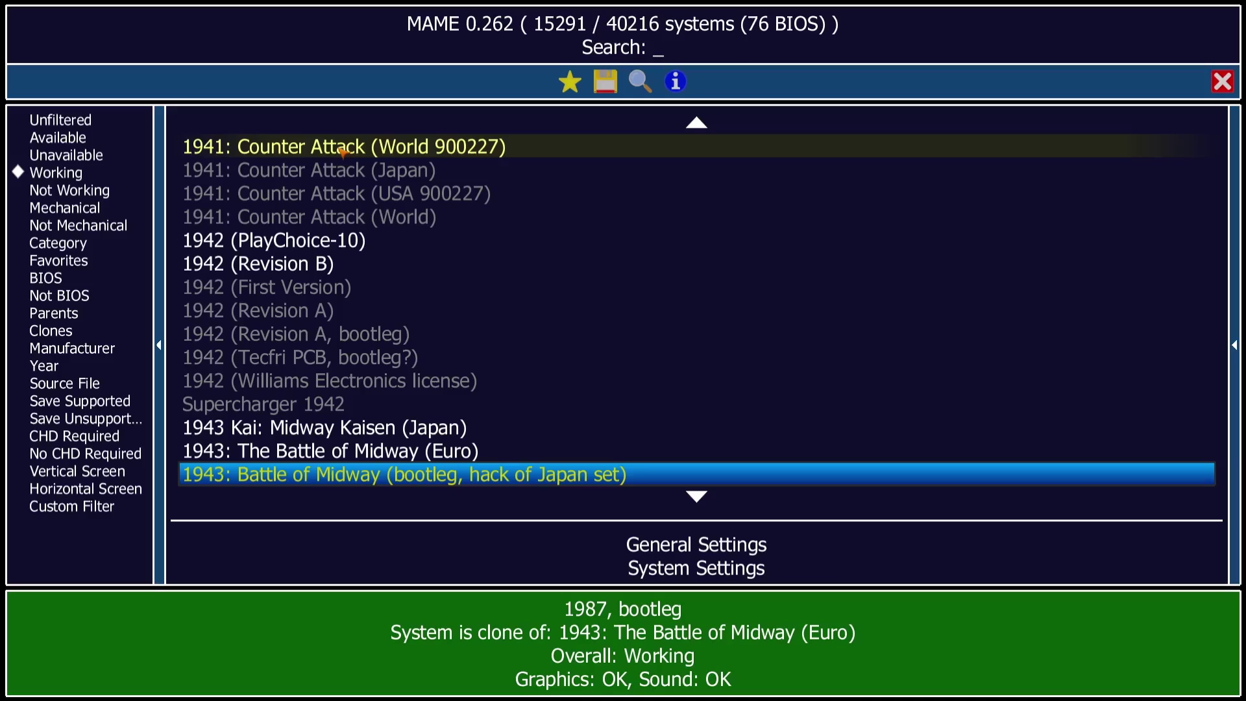
{"action": "double_click", "coordinate": [388, 148]}
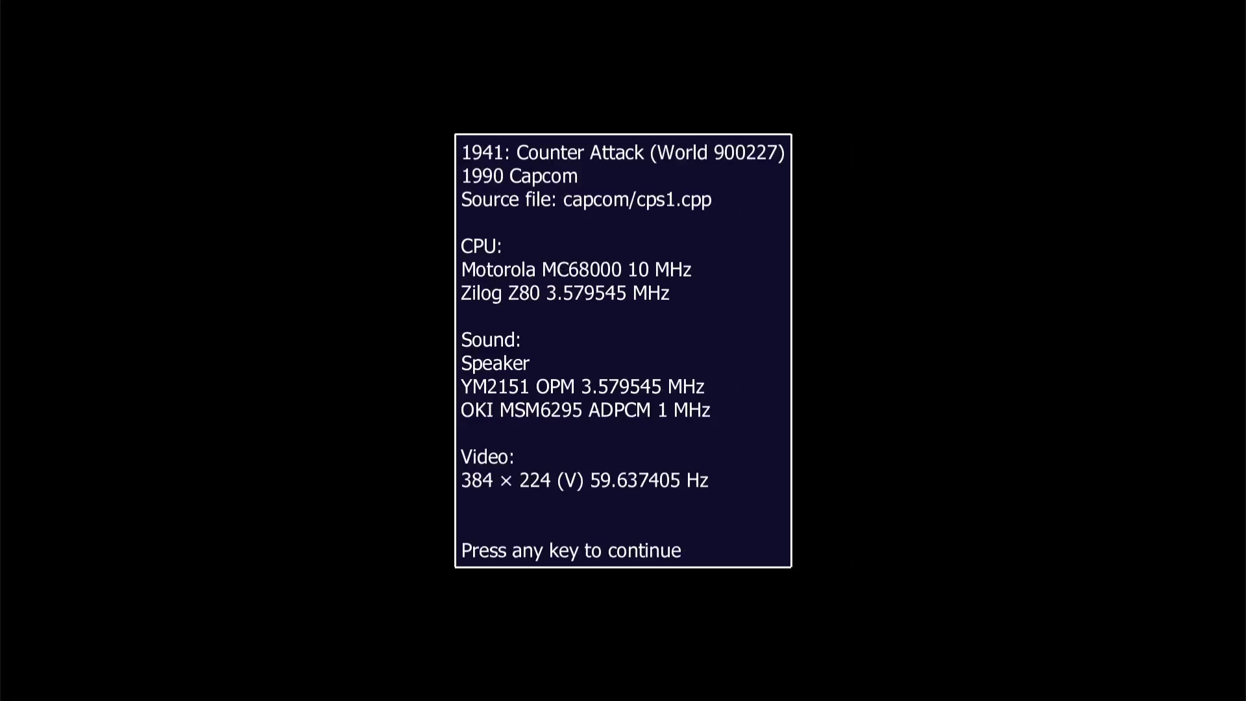
{"action": "key", "text": "Return"}
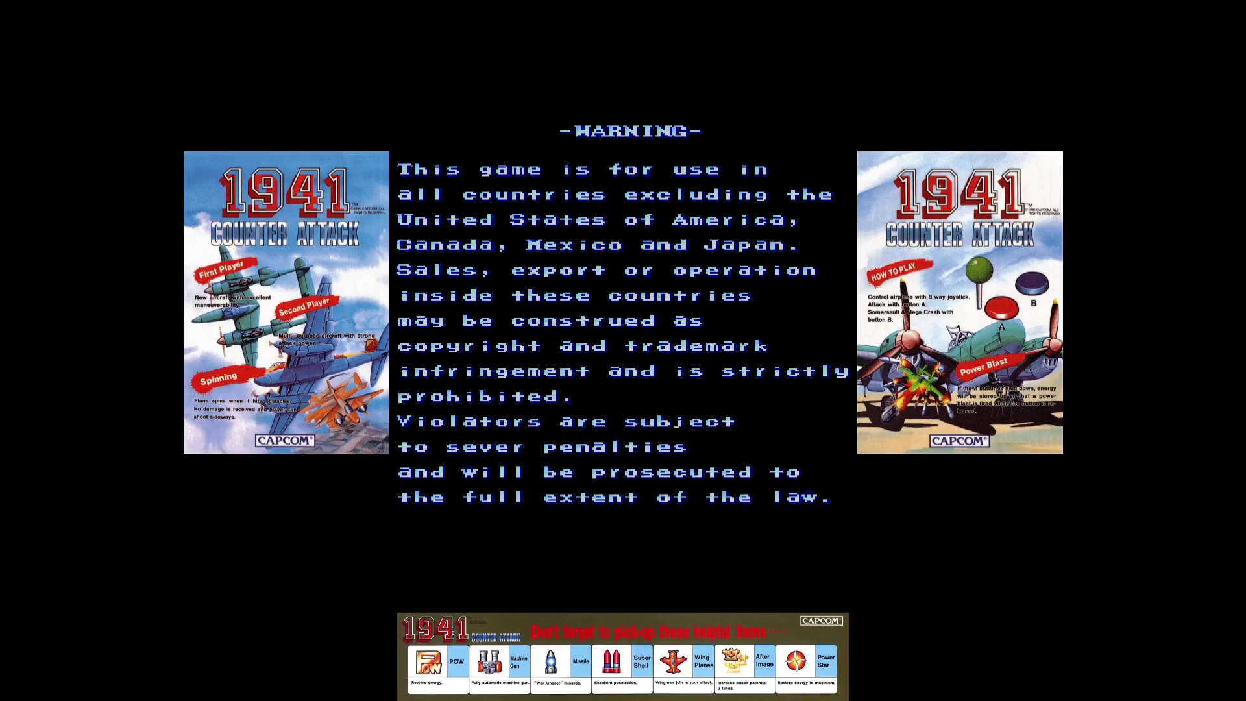
Open the in-game Video Options for Screen #0 of 1941: Counter Attack
{"action": "key", "text": "Tab"}
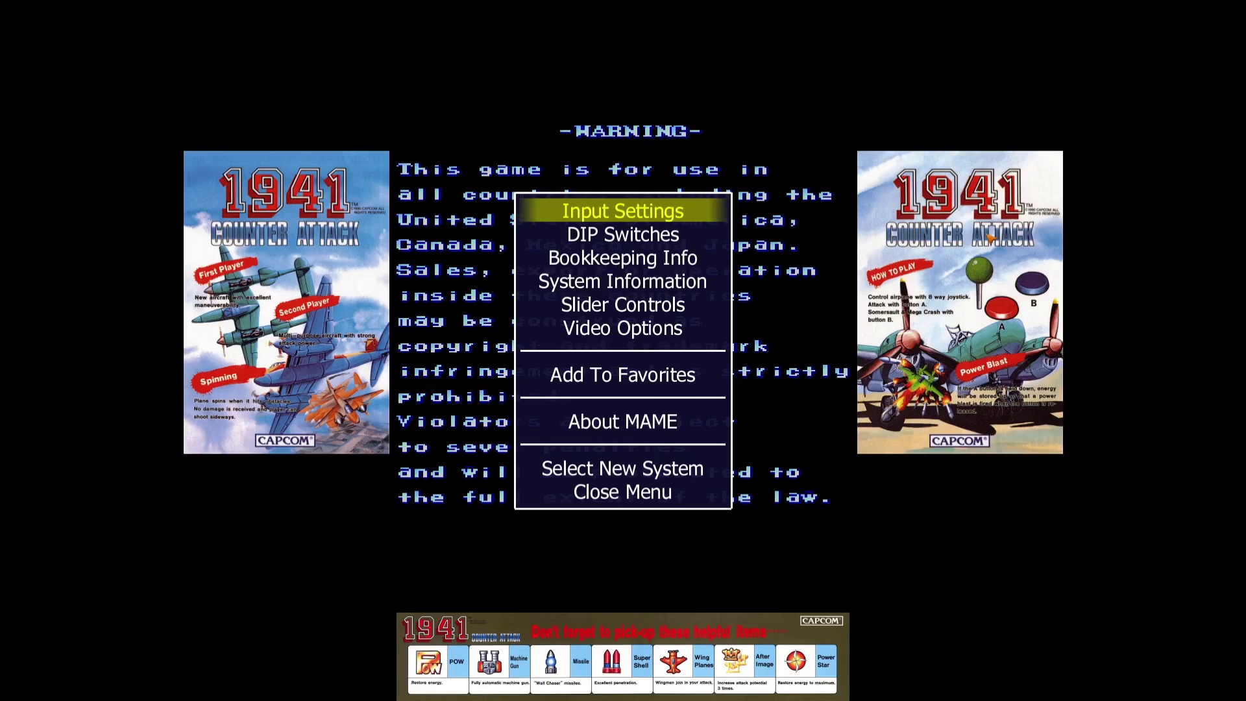
{"action": "key", "text": "Down"}
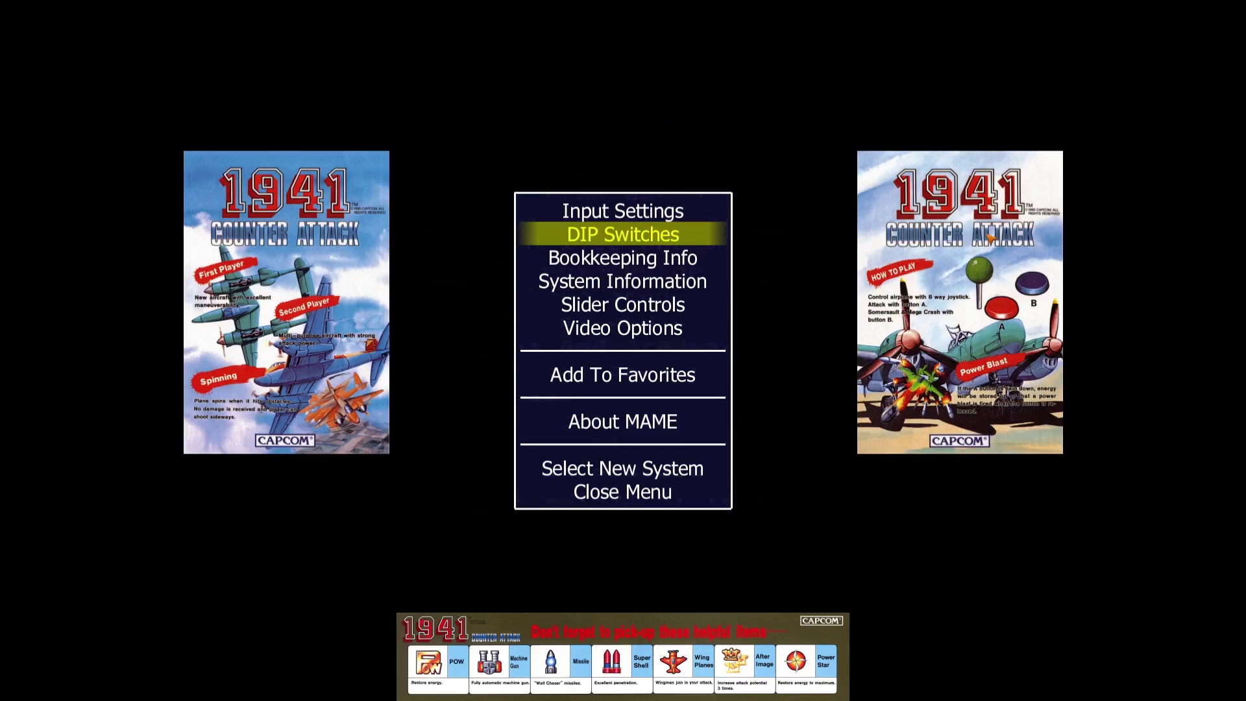
{"action": "key", "text": "Down"}
{"action": "key", "text": "Down"}
{"action": "key", "text": "Down"}
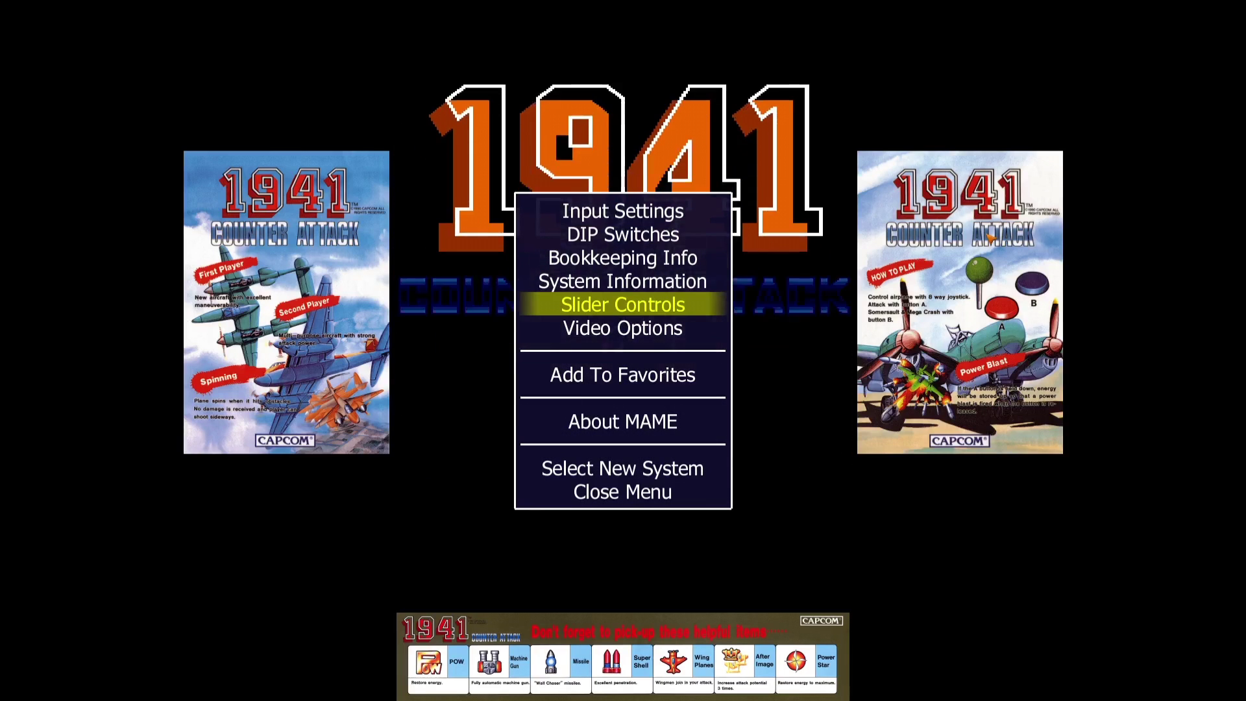
{"action": "key", "text": "Down"}
{"action": "key", "text": "Return"}
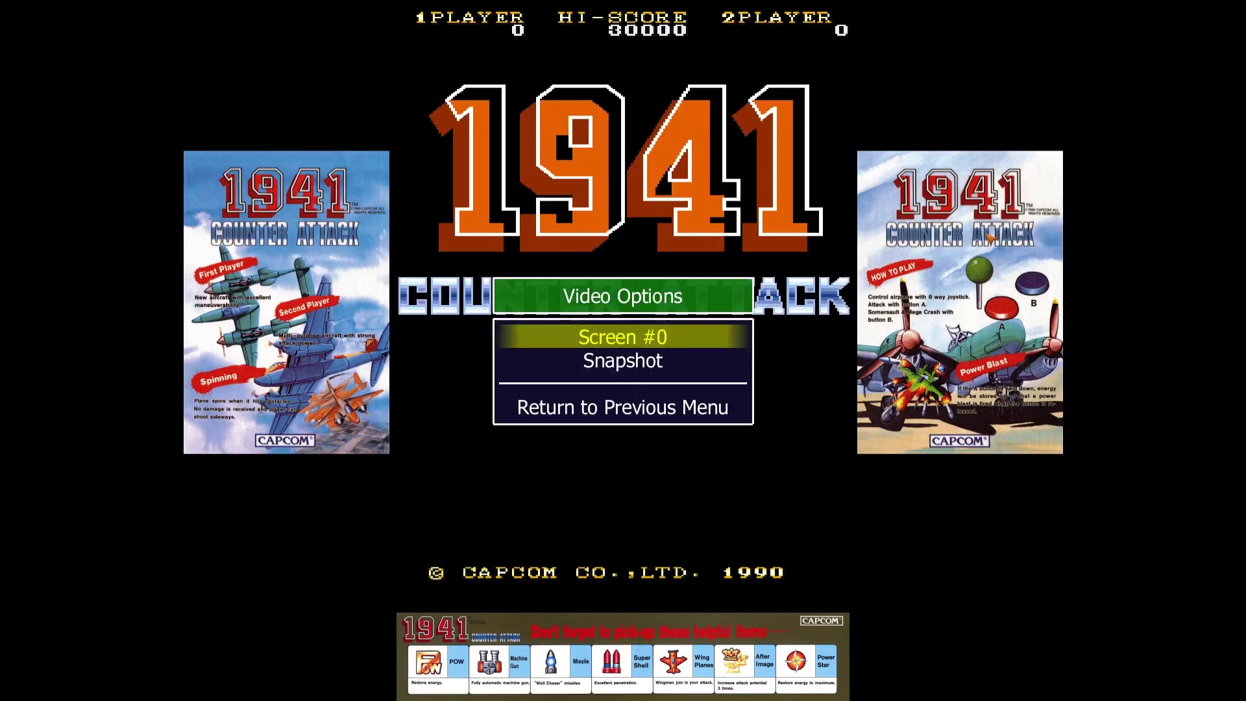
{"action": "key", "text": "Return"}
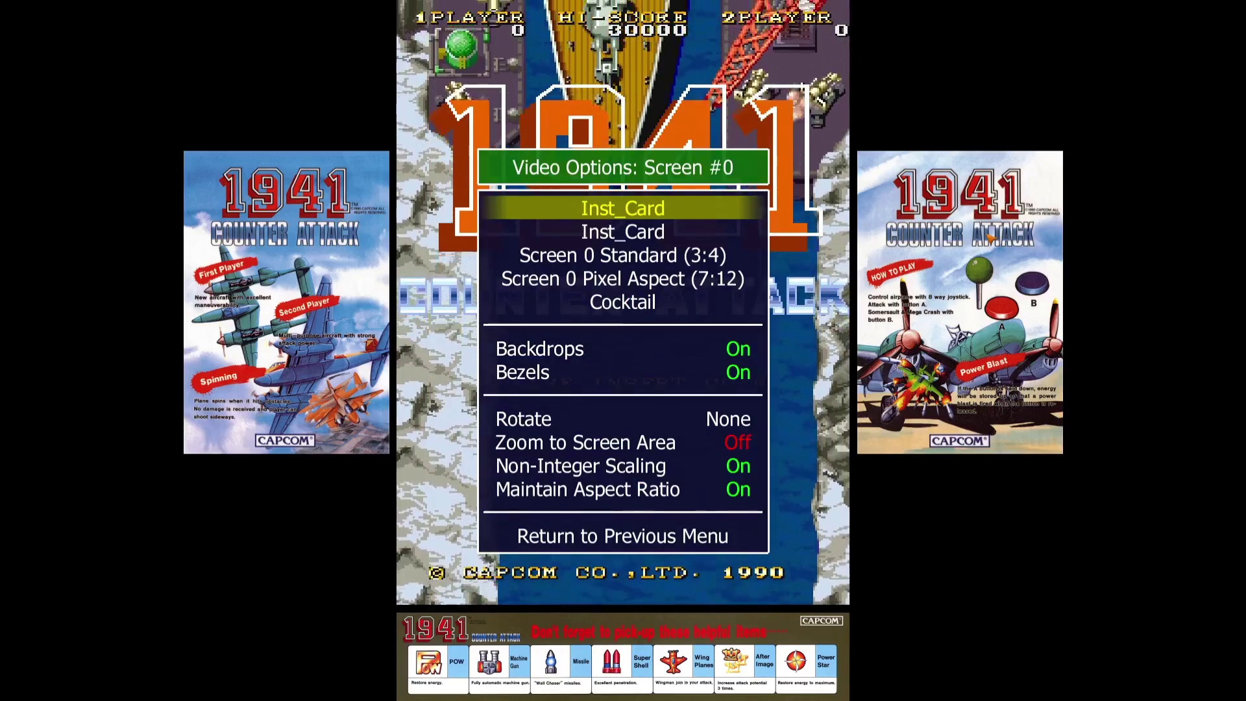
Preview the Standard (3:4), Pixel Aspect (7:12) and Cocktail views, and return to the Inst_Card artwork view
{"action": "key", "text": "Down"}
{"action": "key", "text": "Down"}
{"action": "key", "text": "Down"}
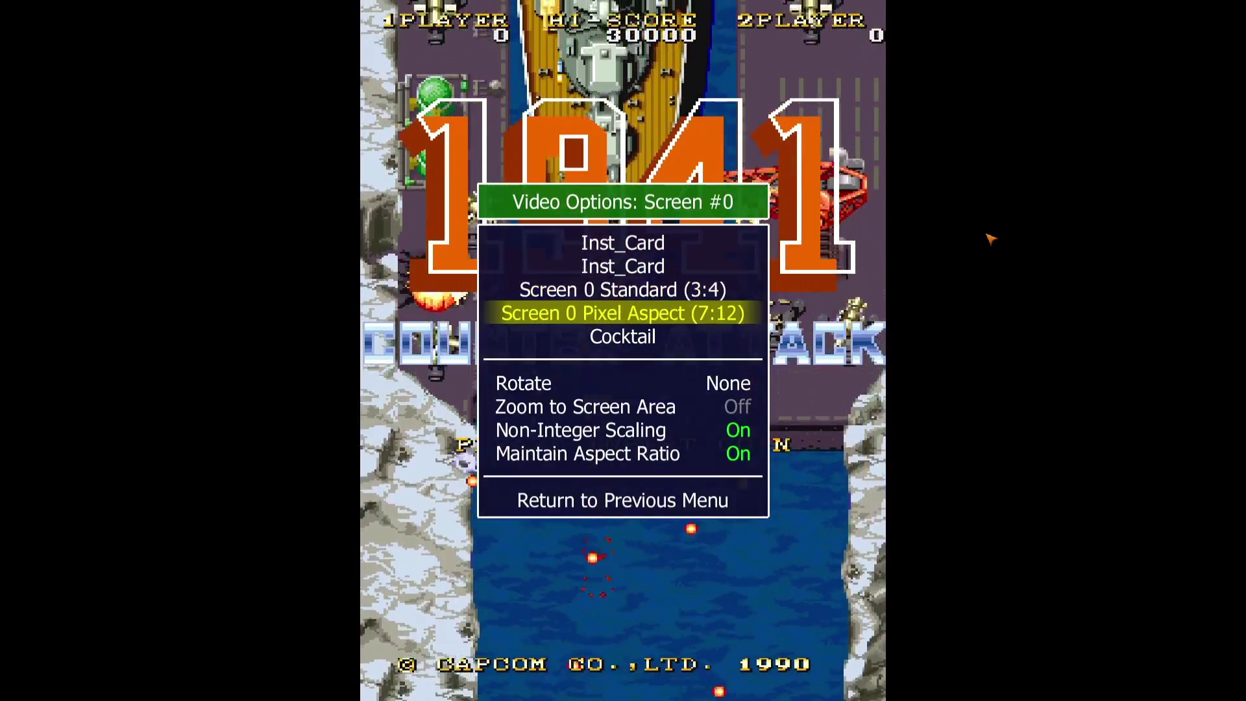
{"action": "key", "text": "Down"}
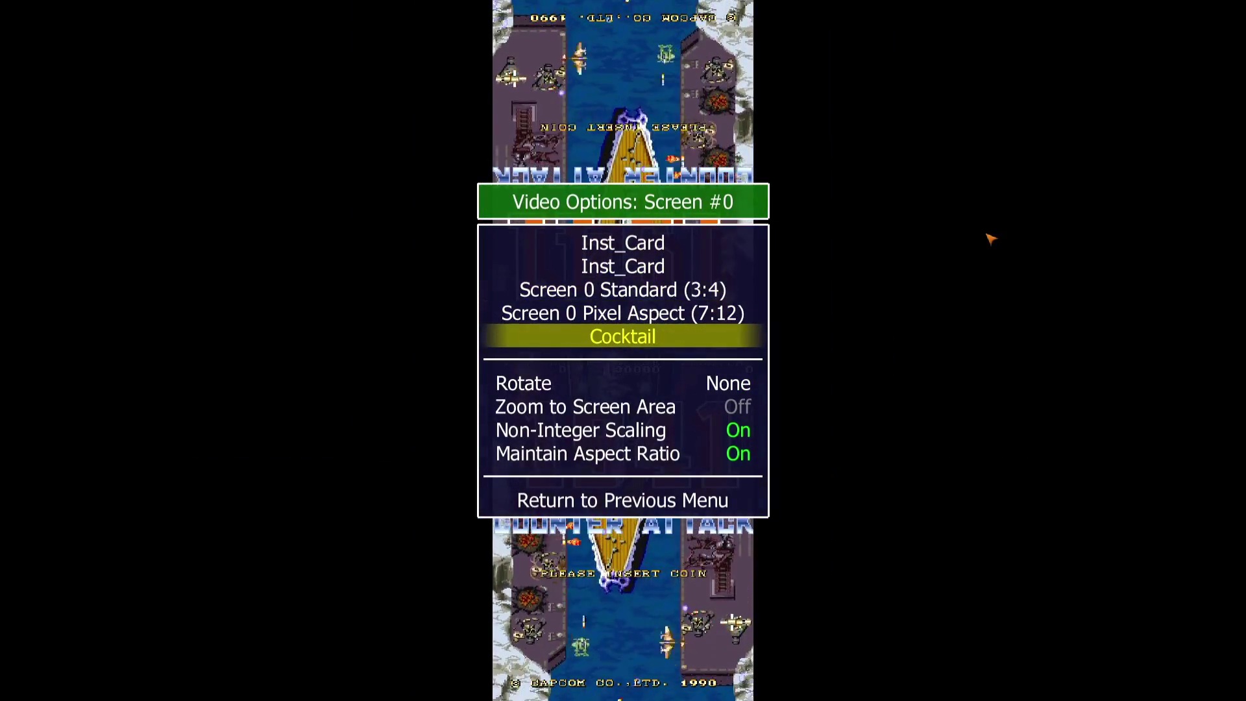
{"action": "key", "text": "Up"}
{"action": "key", "text": "Up"}
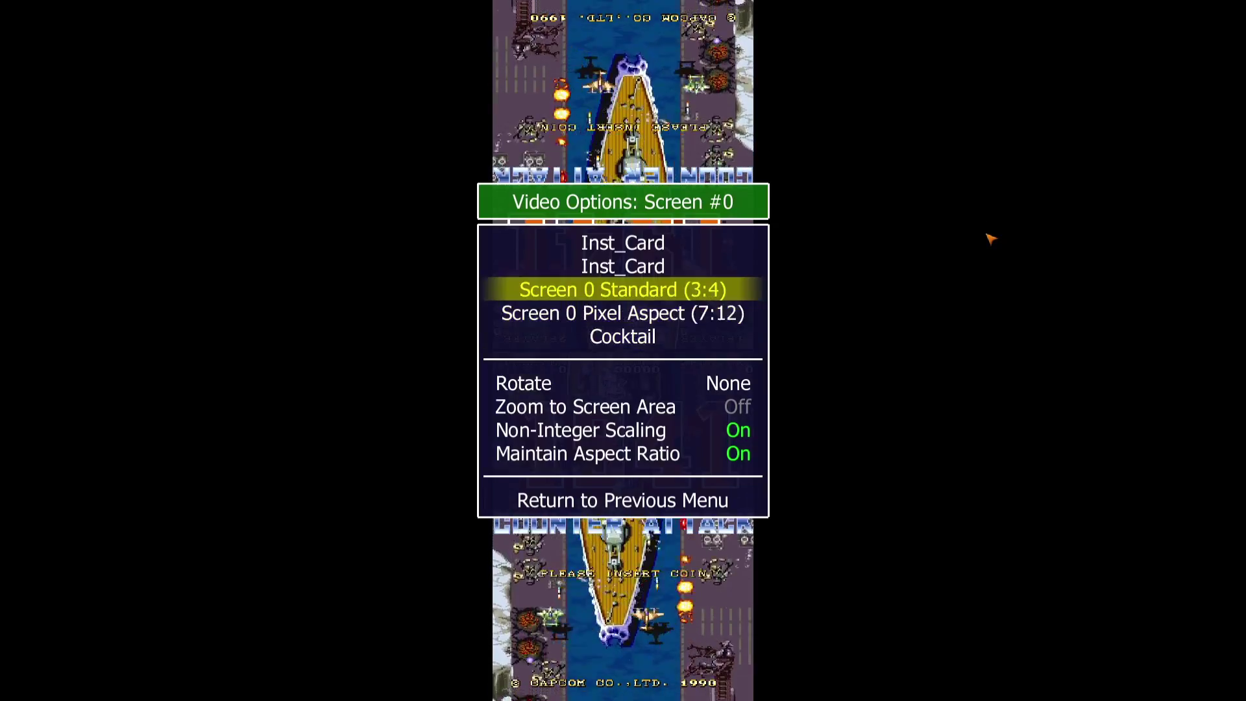
{"action": "key", "text": "Up"}
{"action": "key", "text": "Down"}
{"action": "key", "text": "Up"}
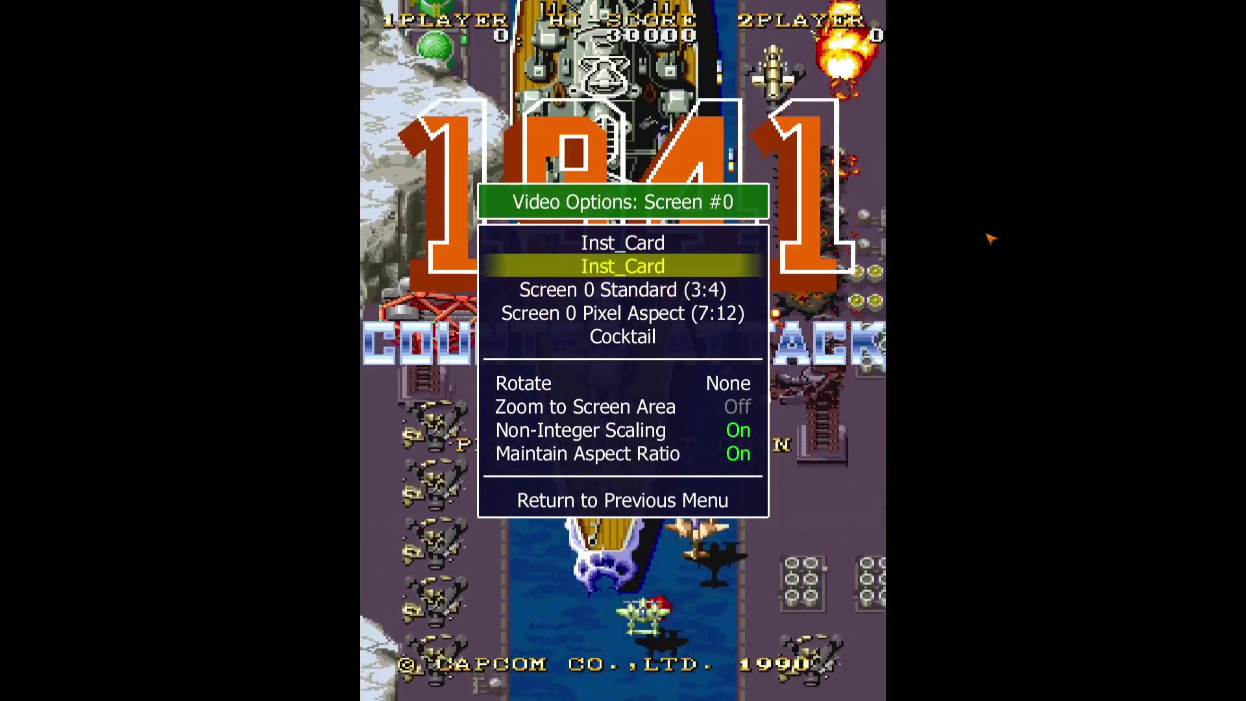
{"action": "key", "text": "Up"}
{"action": "key", "text": "Down"}
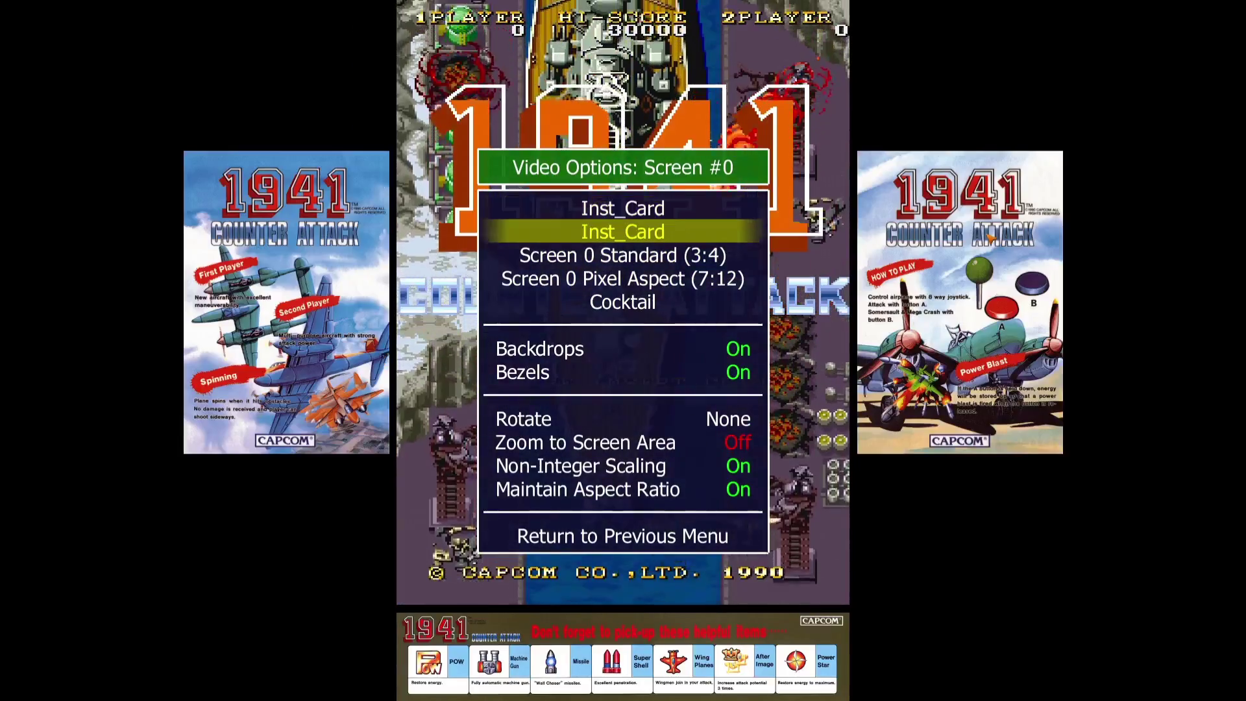
{"action": "key", "text": "Down"}
{"action": "key", "text": "Down"}
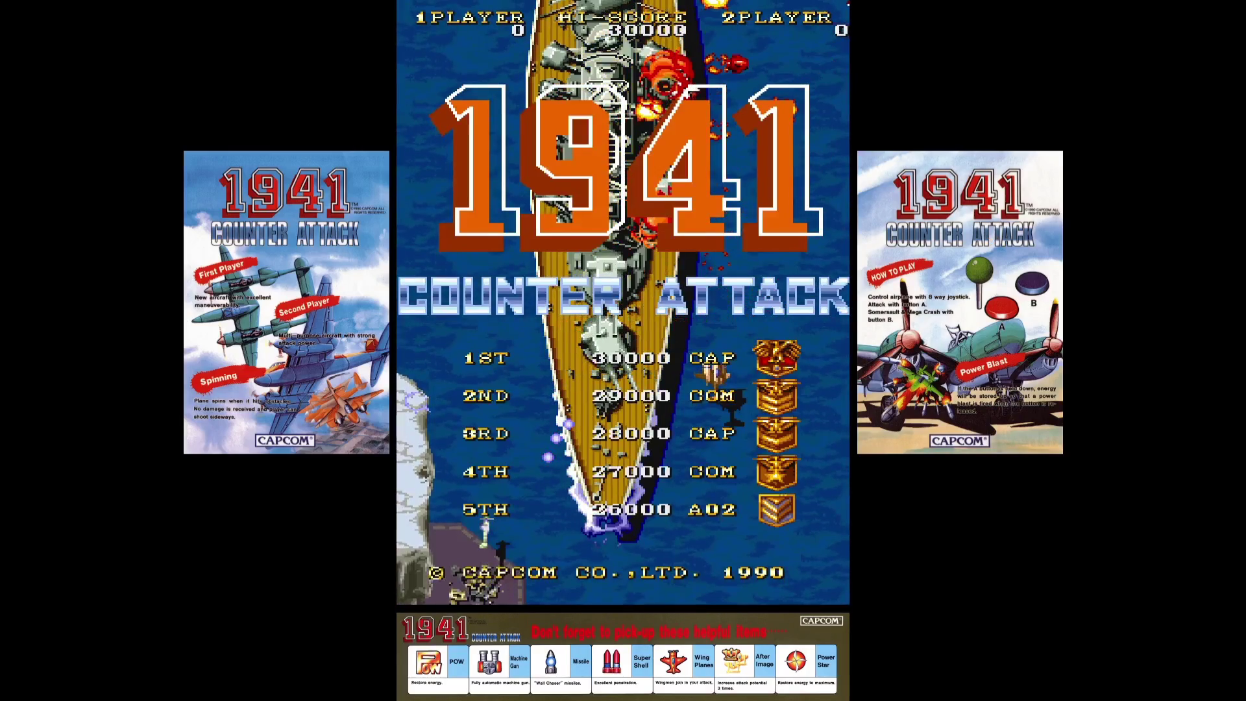
Insert a credit and play 1941: Counter Attack, steering the plane and shooting at enemy aircraft
{"action": "key", "text": "5"}
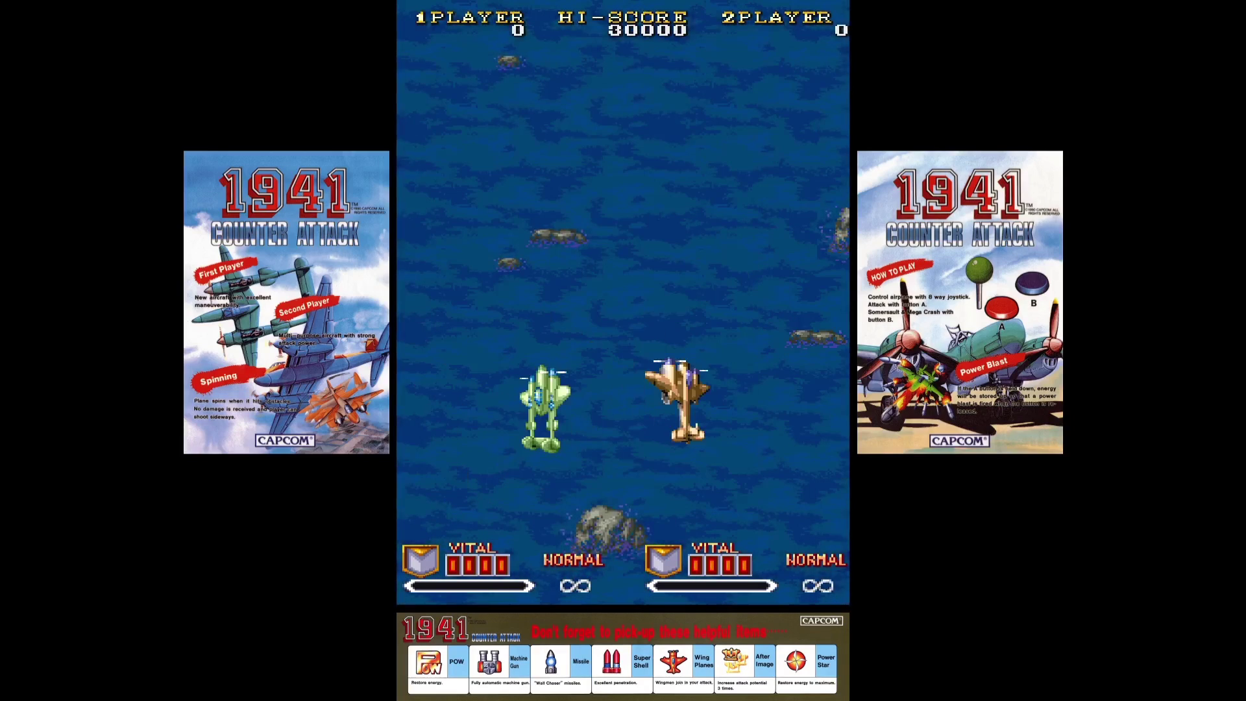
{"action": "key", "text": "Left"}
{"action": "key", "text": "ctrl"}
{"action": "key", "text": "Right"}
{"action": "key", "text": "Down"}
{"action": "key", "text": "ctrl"}
{"action": "key", "text": "ctrl"}
{"action": "key", "text": "ctrl"}
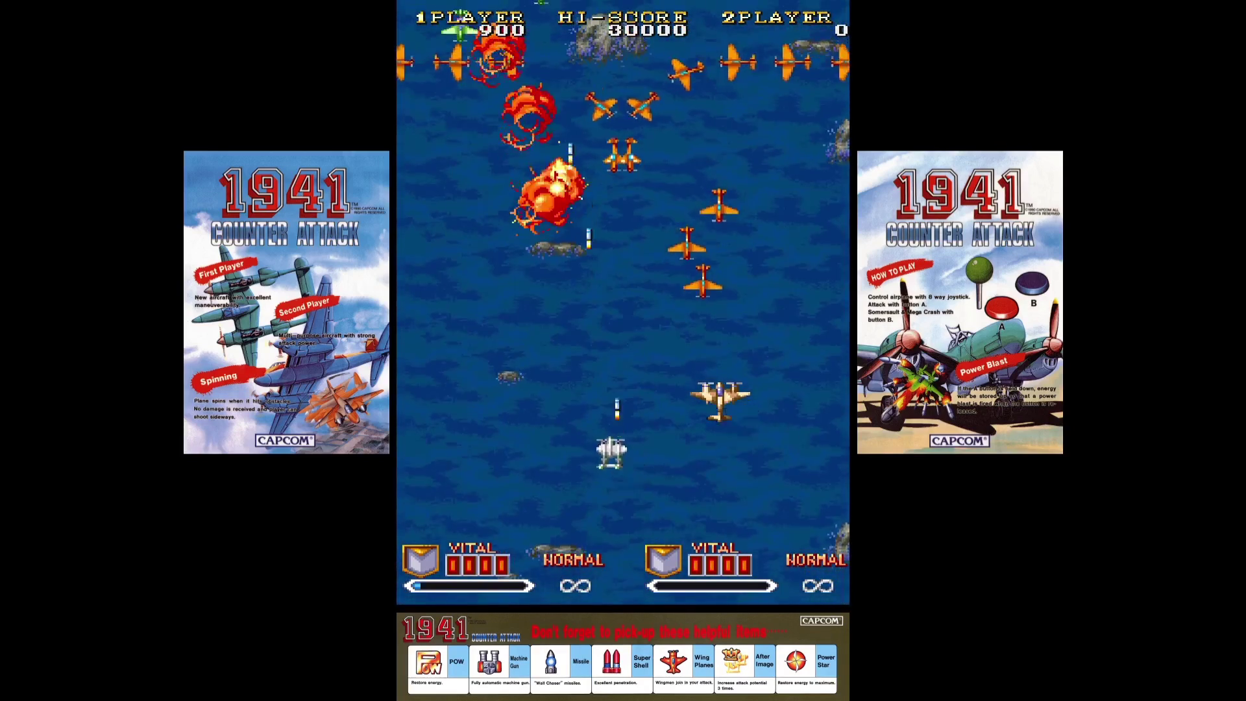
{"action": "key", "text": "Right"}
{"action": "key", "text": "Down"}
{"action": "key", "text": "ctrl"}
{"action": "key", "text": "ctrl"}
{"action": "key", "text": "Left"}
{"action": "key", "text": "ctrl"}
{"action": "key", "text": "ctrl"}
{"action": "key", "text": "ctrl"}
{"action": "key", "text": "ctrl"}
{"action": "key", "text": "Right"}
{"action": "key", "text": "ctrl"}
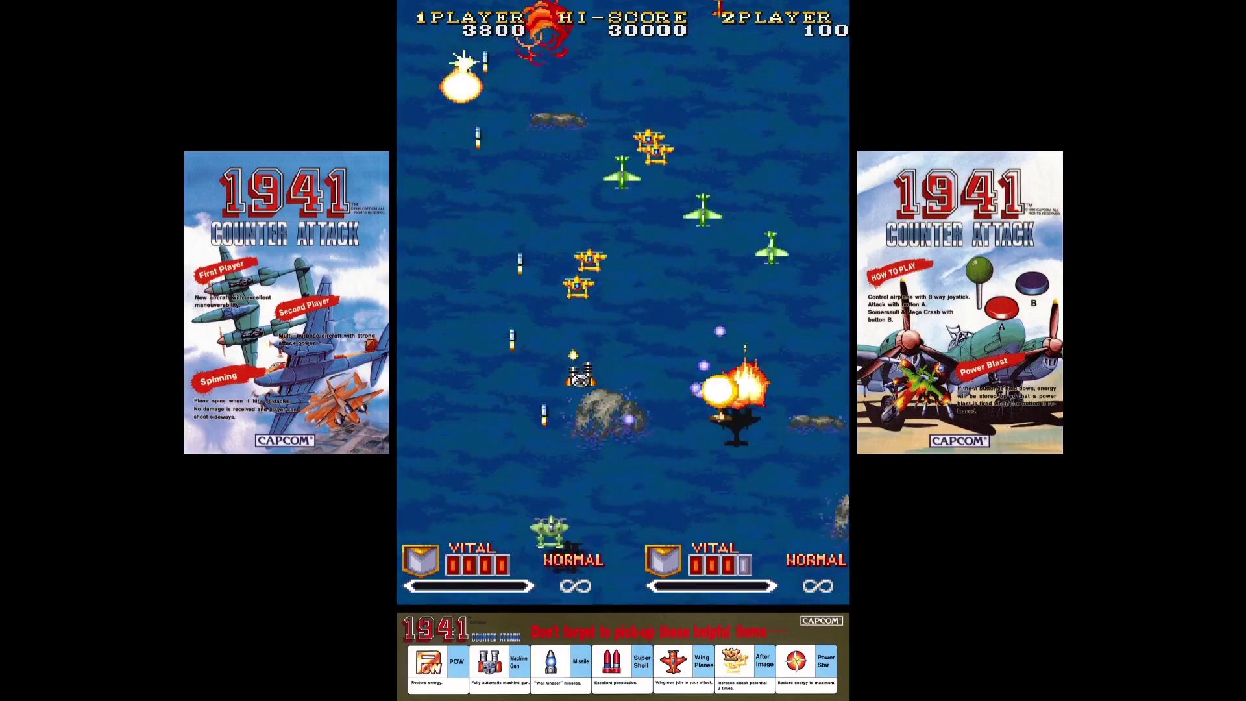
{"action": "key", "text": "ctrl"}
{"action": "key", "text": "ctrl"}
{"action": "key", "text": "Right"}
{"action": "key", "text": "ctrl"}
{"action": "key", "text": "Left"}
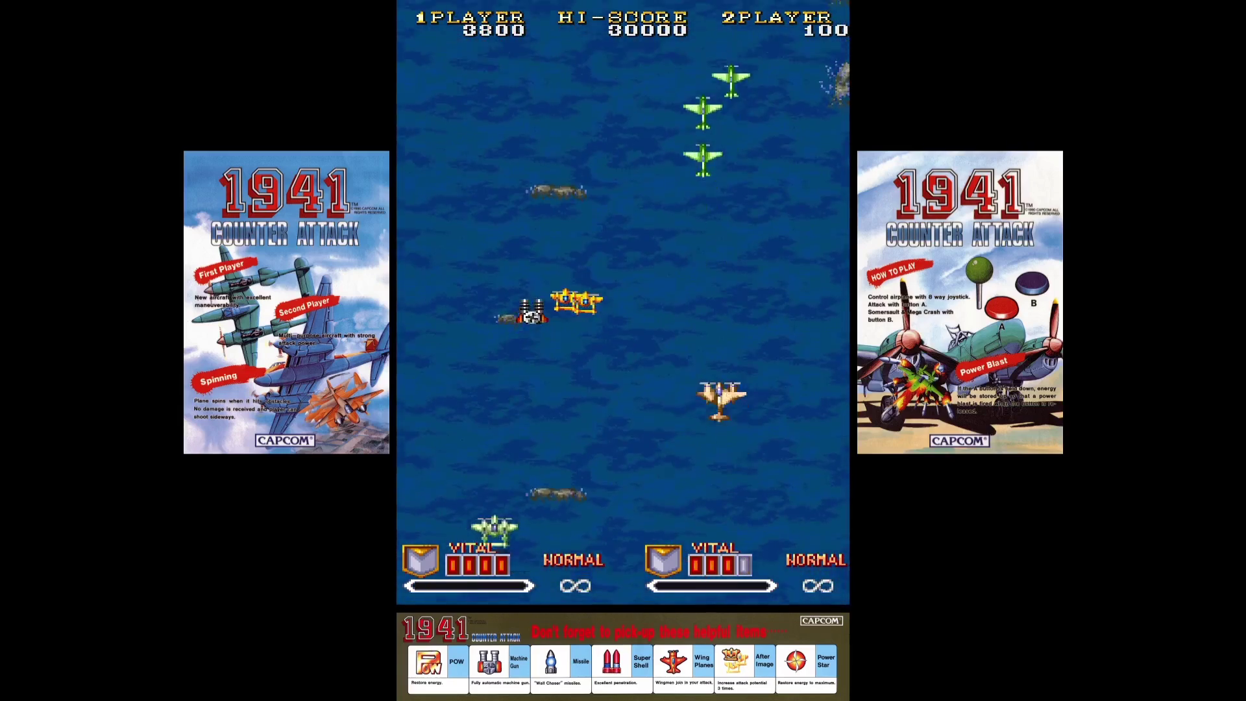
{"action": "key", "text": "Right"}
{"action": "key", "text": "ctrl"}
{"action": "key", "text": "ctrl"}
{"action": "key", "text": "ctrl"}
{"action": "key", "text": "Left"}
{"action": "key", "text": "ctrl"}
{"action": "key", "text": "ctrl"}
{"action": "key", "text": "ctrl"}
{"action": "key", "text": "ctrl"}
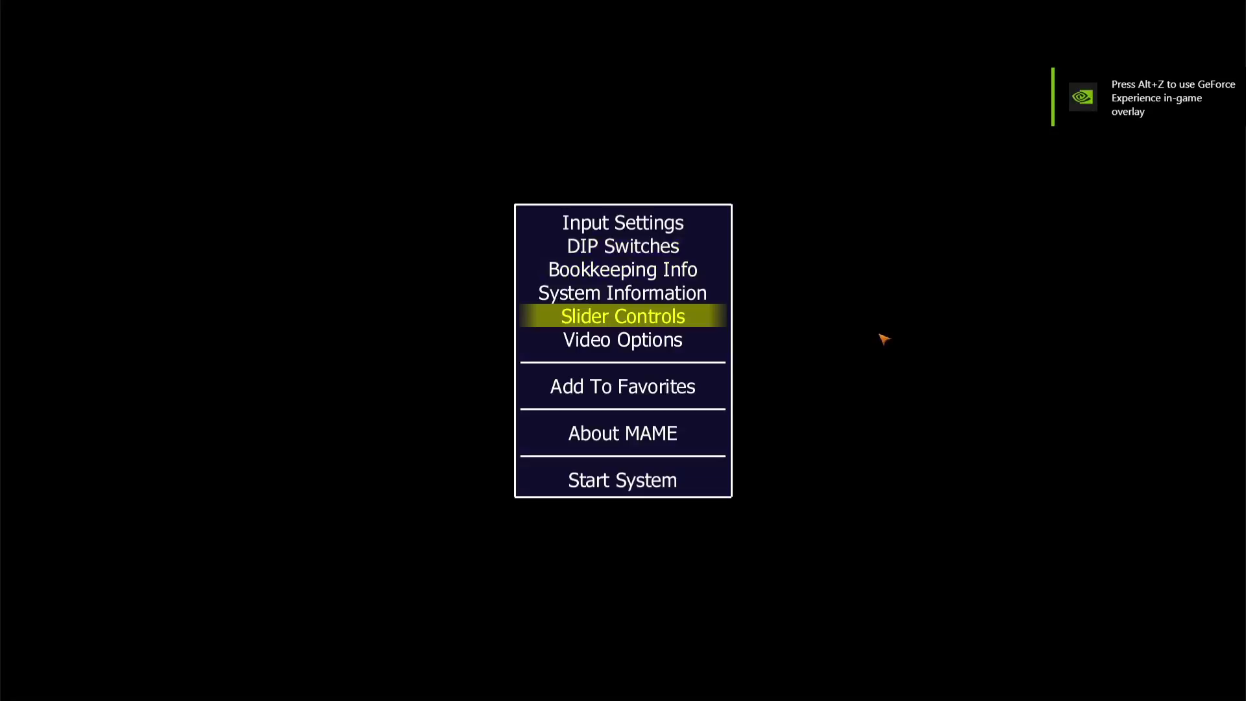
Return to the running game and open the DIP switch settings of 1941: Counter Attack
{"action": "key", "text": "Escape"}
{"action": "key", "text": "Tab"}
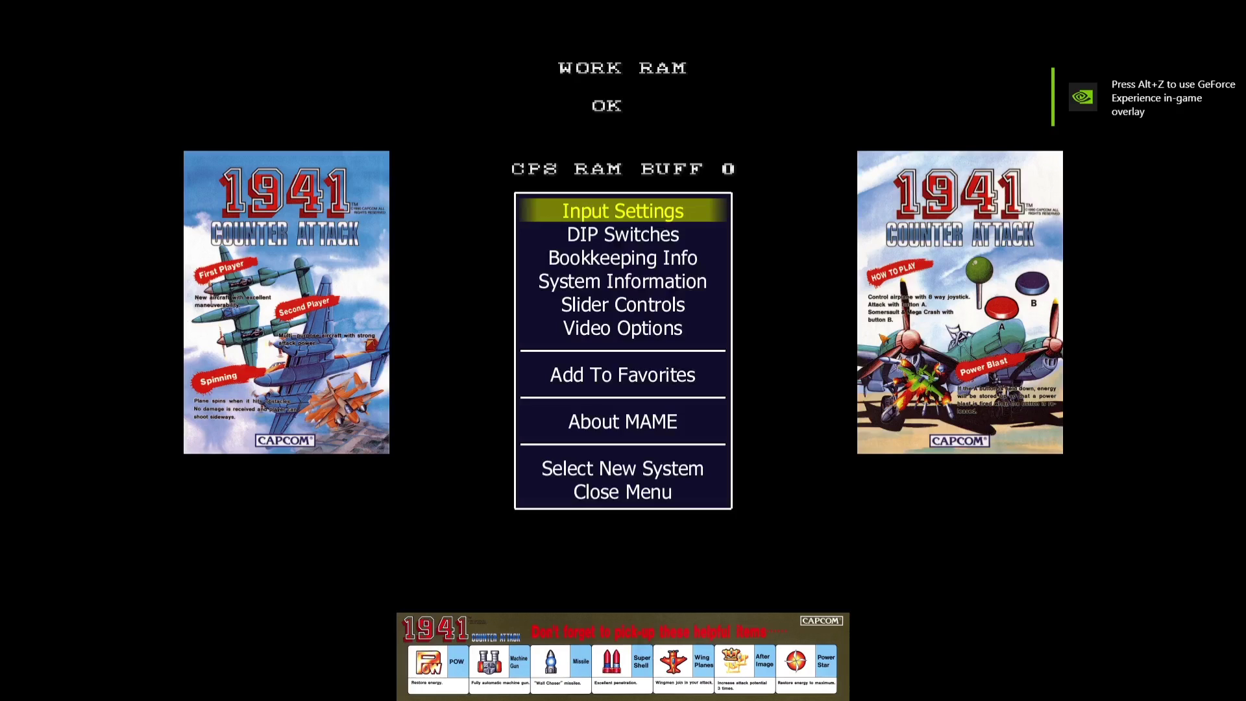
{"action": "left_click", "coordinate": [646, 241]}
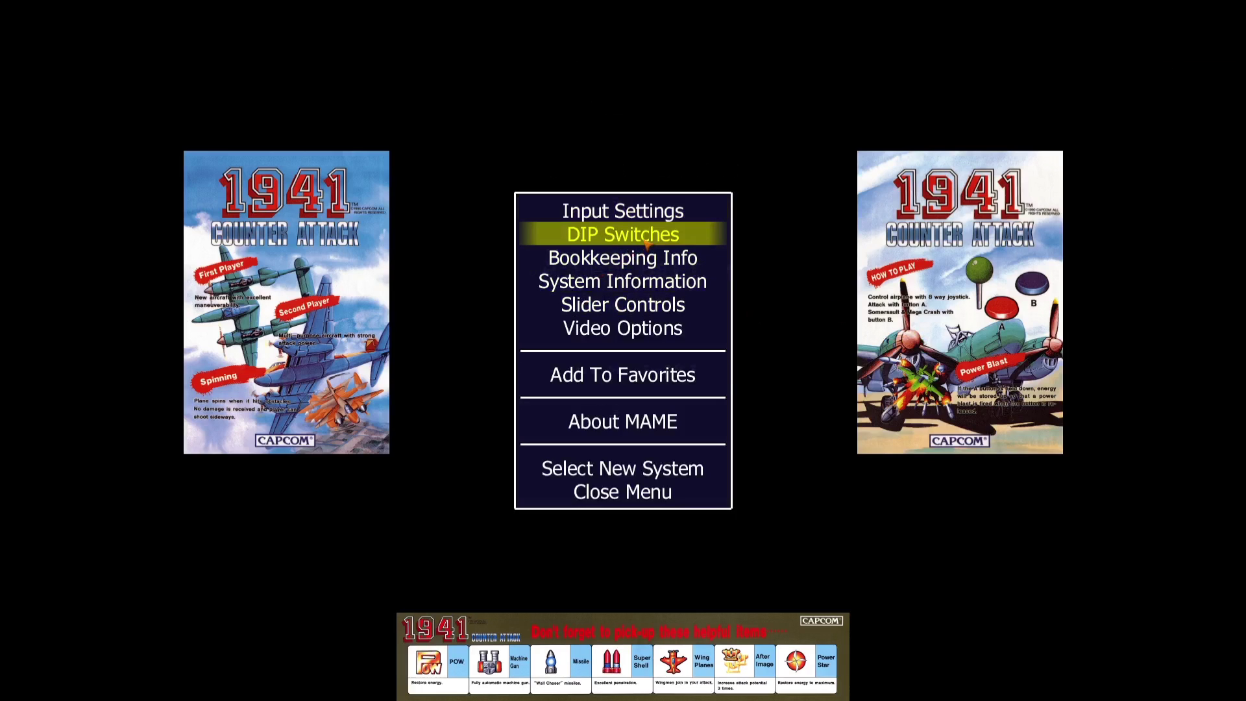
{"action": "left_click", "coordinate": [645, 241]}
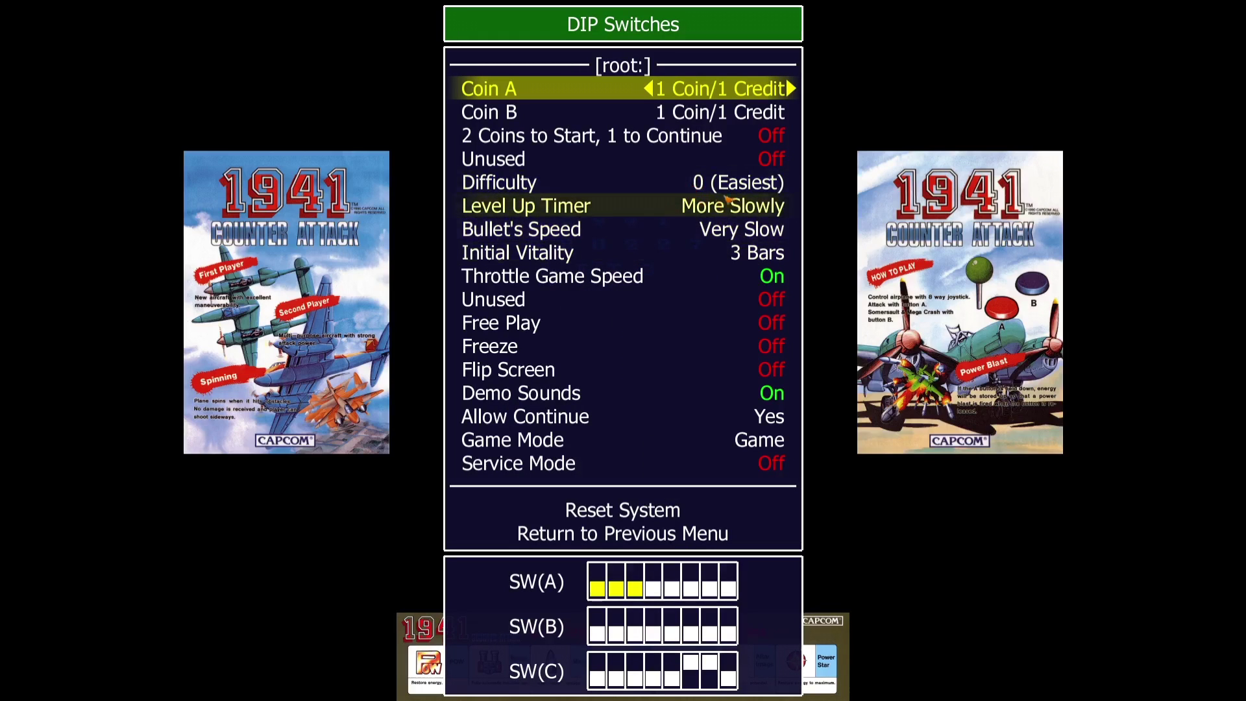
Step the Difficulty DIP switch up through levels such as 1 and 6, and return it to 0 (Easiest)
{"action": "left_click", "coordinate": [769, 183]}
{"action": "left_click", "coordinate": [769, 183]}
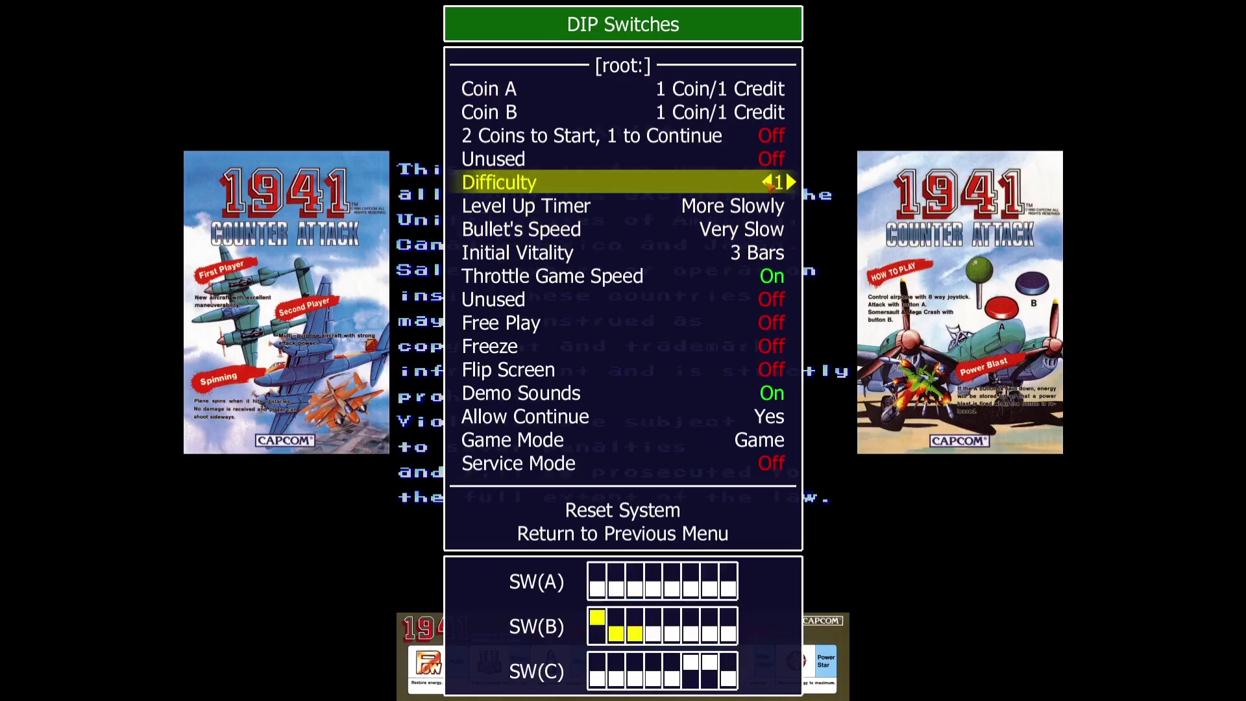
{"action": "left_click", "coordinate": [790, 183]}
{"action": "left_click", "coordinate": [791, 183]}
{"action": "left_click", "coordinate": [790, 183]}
{"action": "left_click", "coordinate": [790, 183]}
{"action": "left_click", "coordinate": [790, 183]}
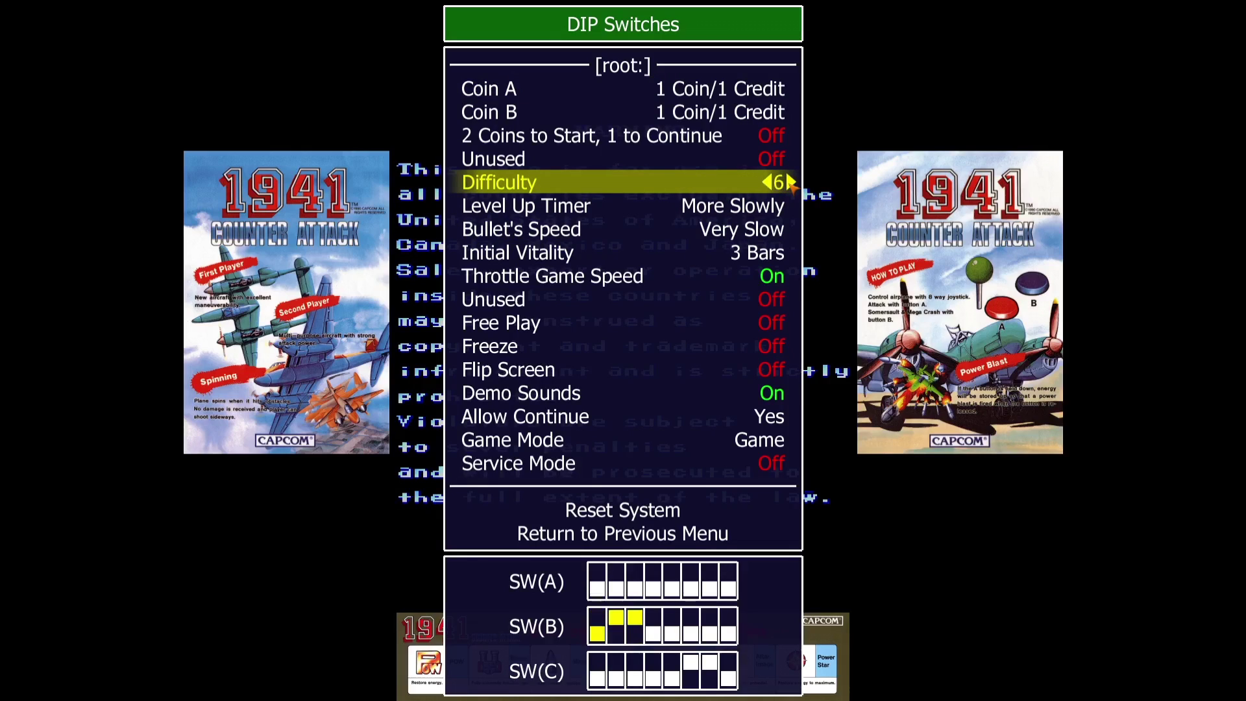
{"action": "left_click", "coordinate": [790, 183]}
{"action": "left_click", "coordinate": [790, 184]}
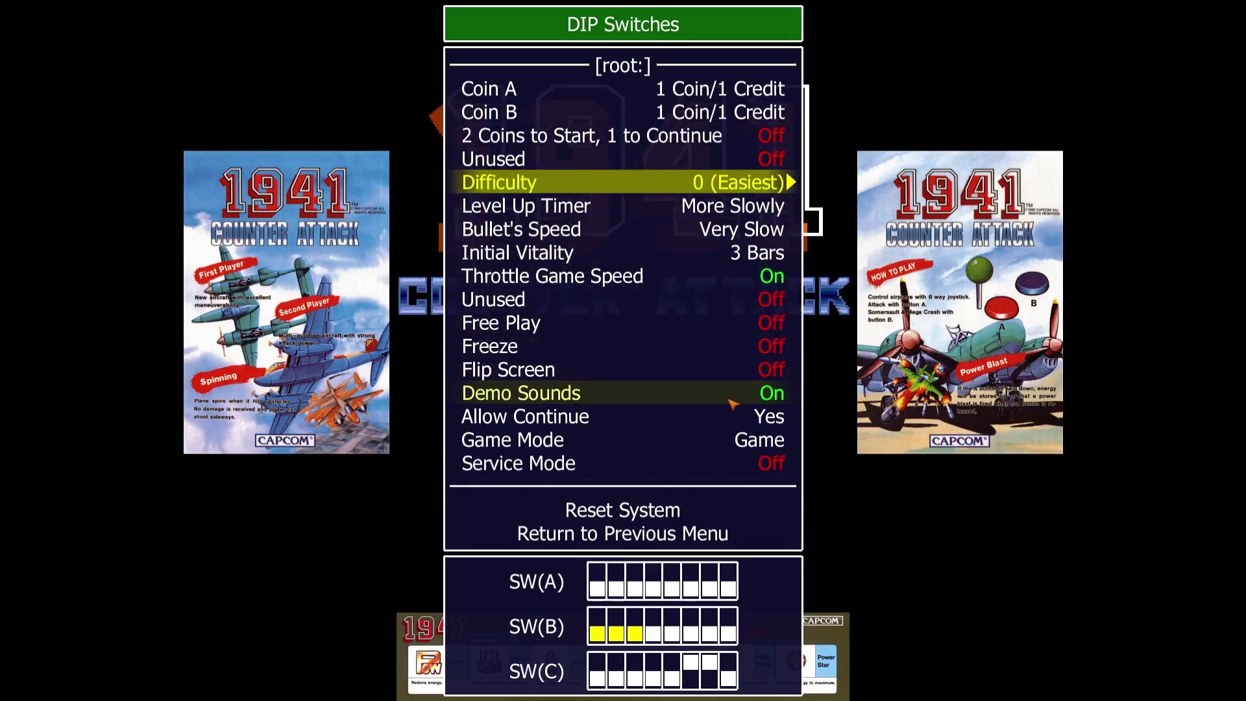
Set Demo Sounds to Off, and try the Game Mode and Allow Continue switches before restoring Game and Yes
{"action": "left_click", "coordinate": [791, 401]}
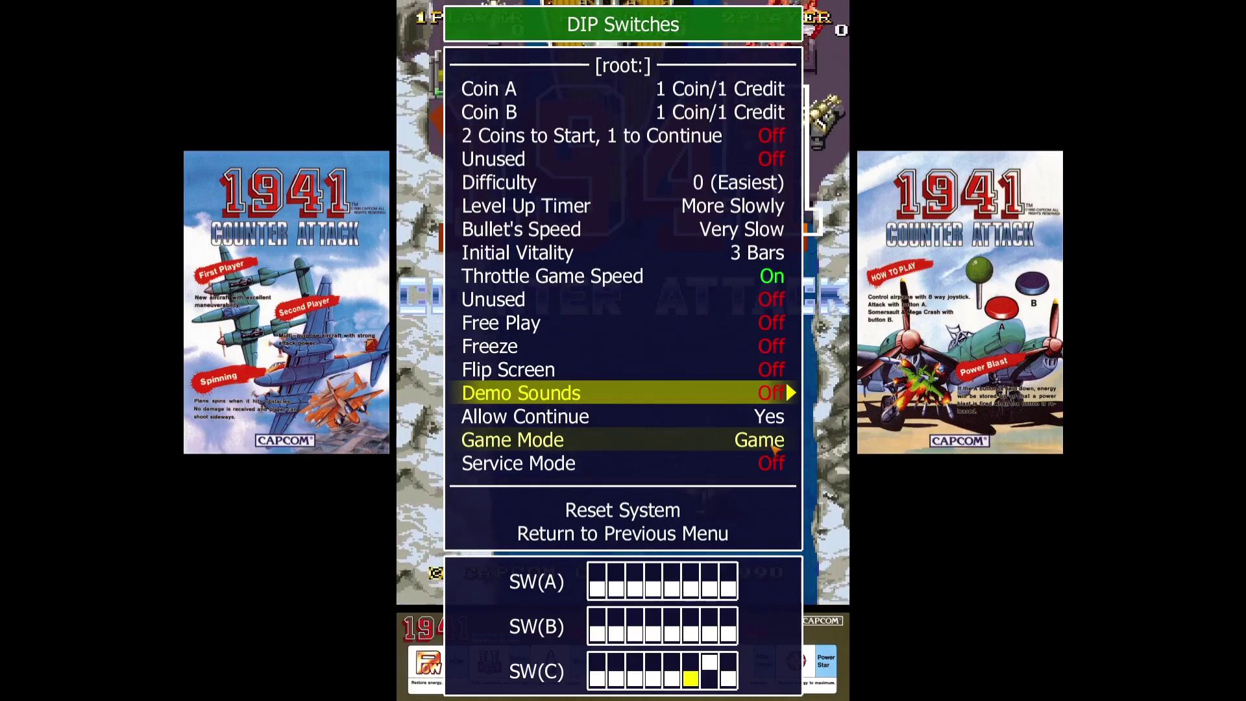
{"action": "left_click", "coordinate": [772, 441]}
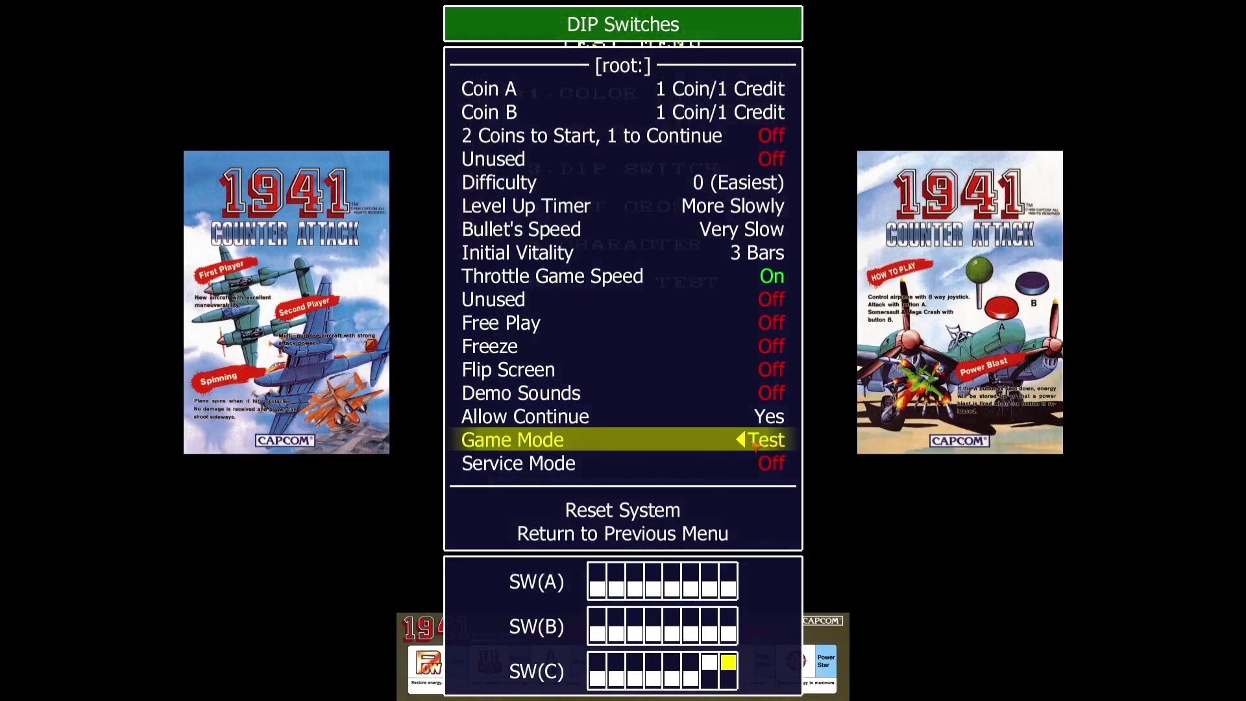
{"action": "left_click", "coordinate": [746, 441]}
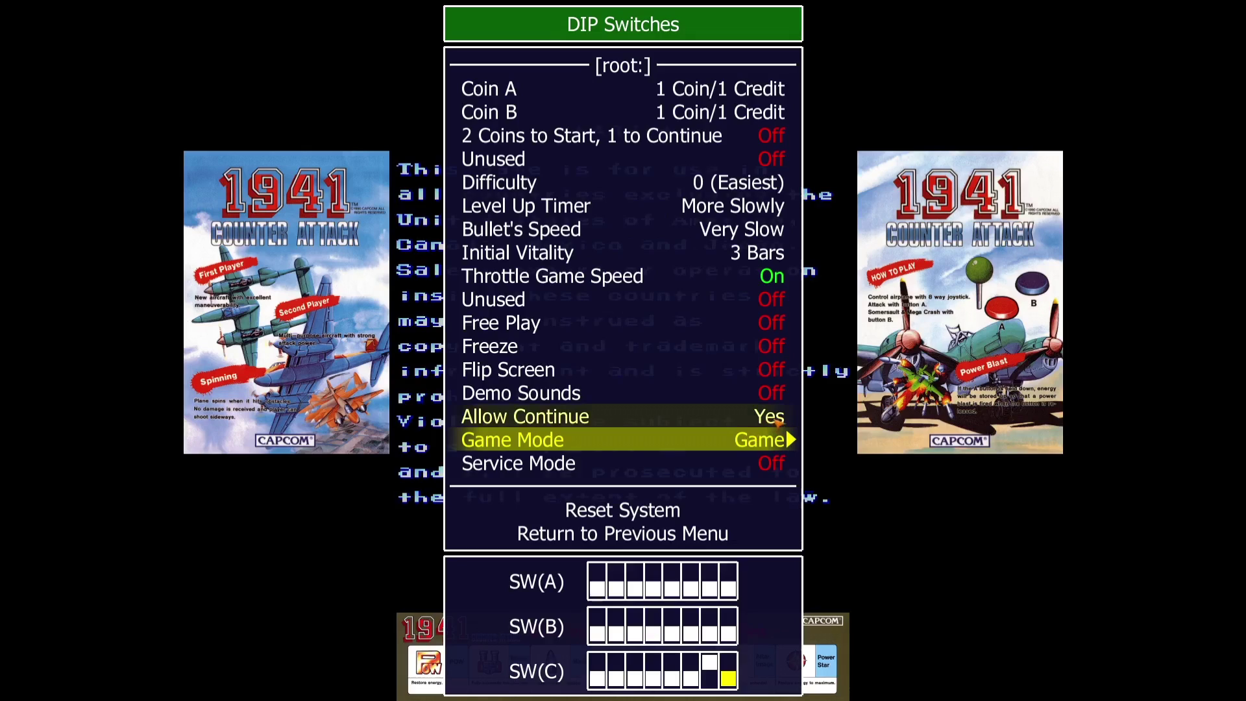
{"action": "left_click", "coordinate": [775, 419]}
{"action": "left_click", "coordinate": [779, 419]}
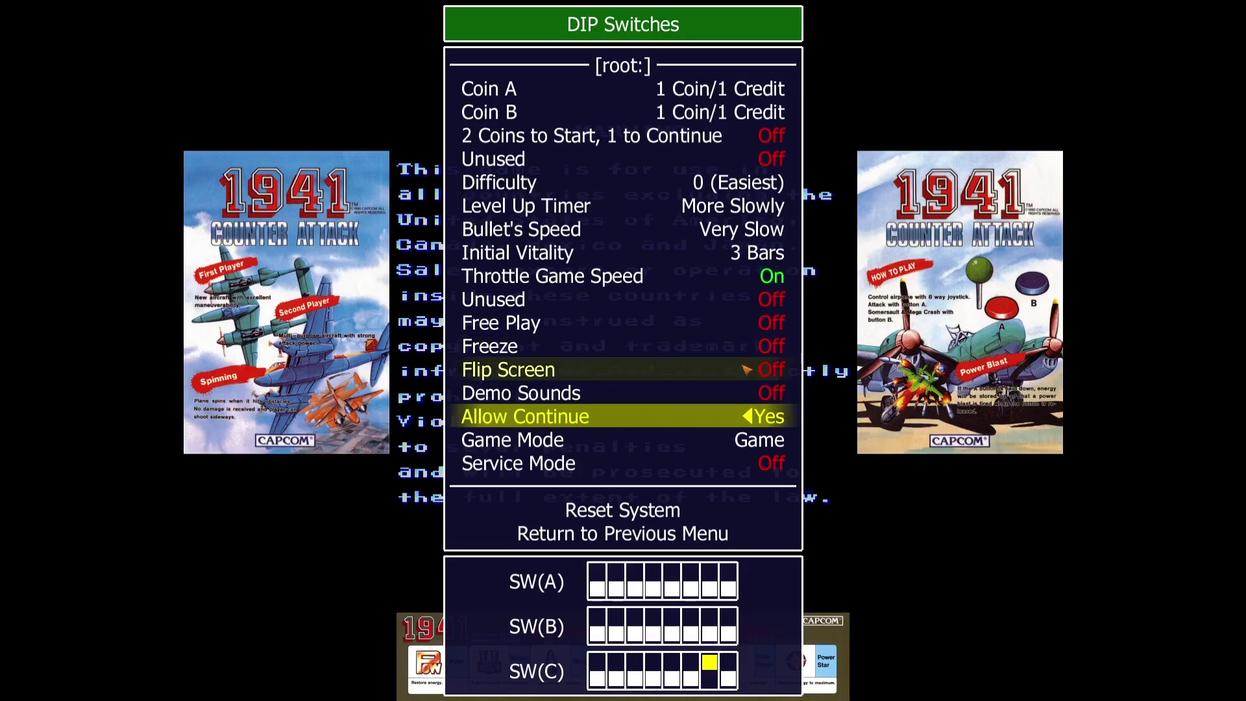
{"action": "left_click", "coordinate": [655, 537]}
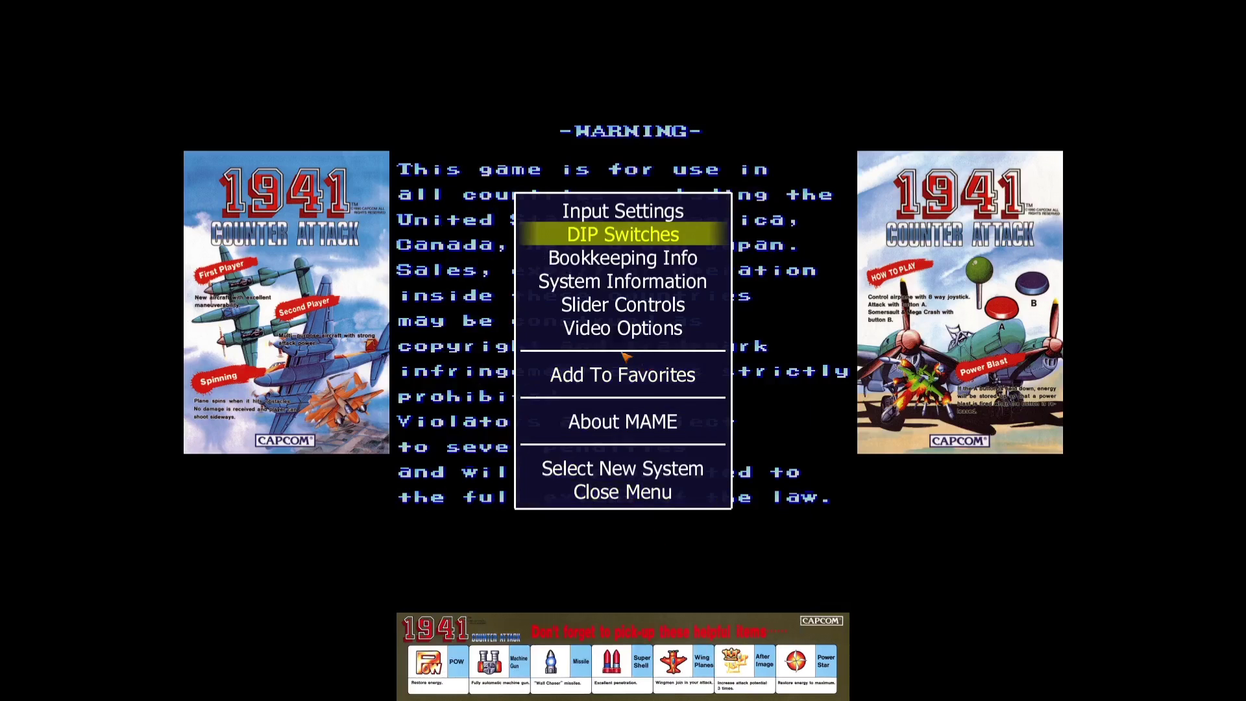
View the System Information of 1941: Counter Attack, and exit MAME from the system list
{"action": "left_click", "coordinate": [677, 280]}
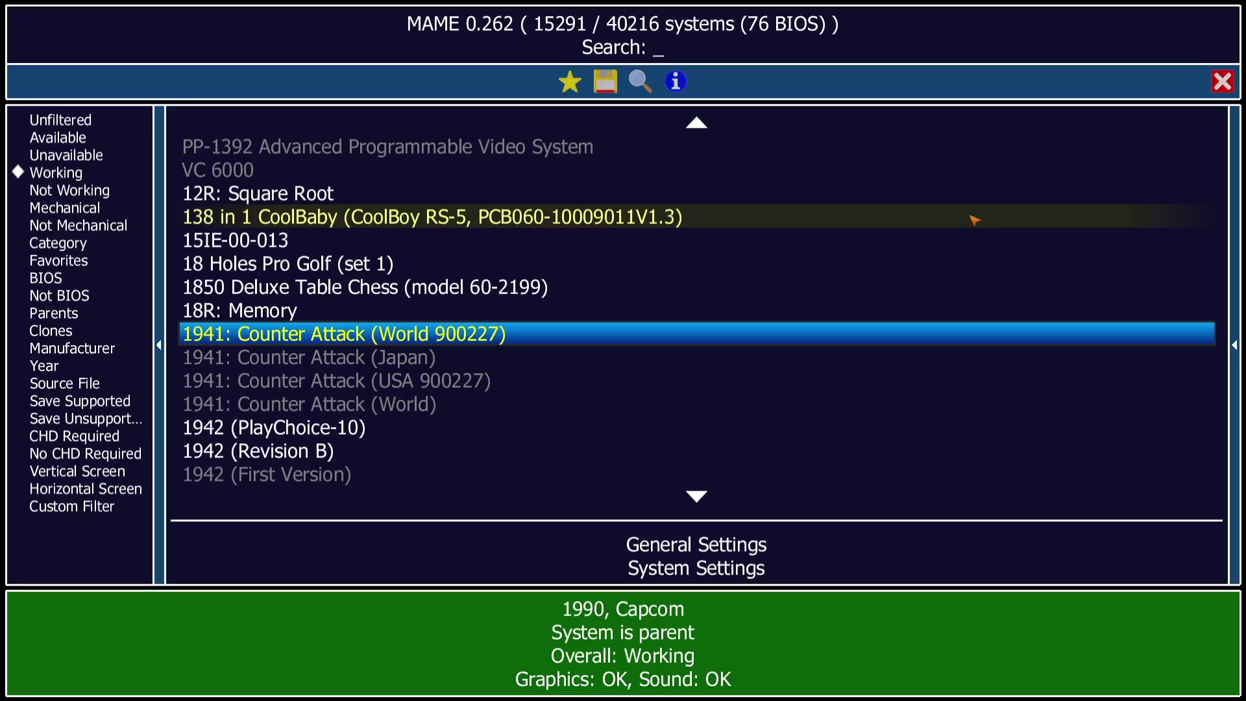
{"action": "left_click", "coordinate": [1222, 81]}
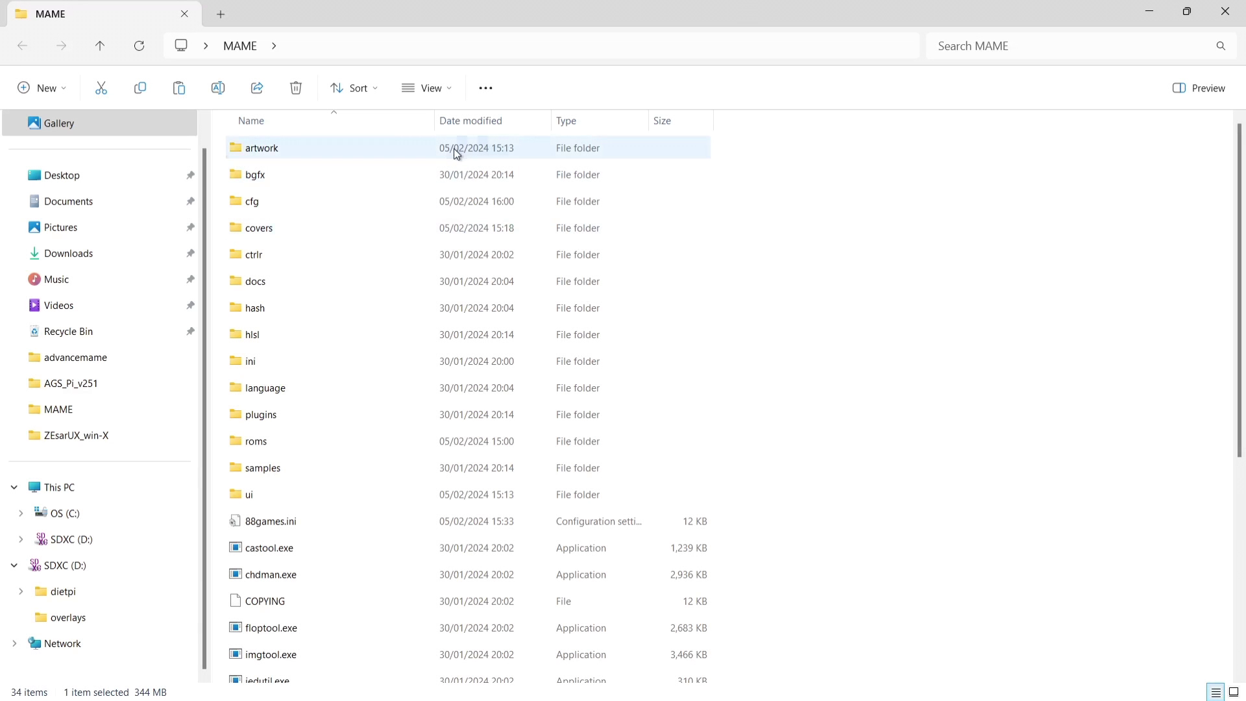
Open the artwork folder inside the MAME folder, and view the MAME In-Game Artwork page of Mr. Do's Arcade in the browser
{"action": "double_click", "coordinate": [456, 153]}
{"action": "key", "text": "alt+Left"}
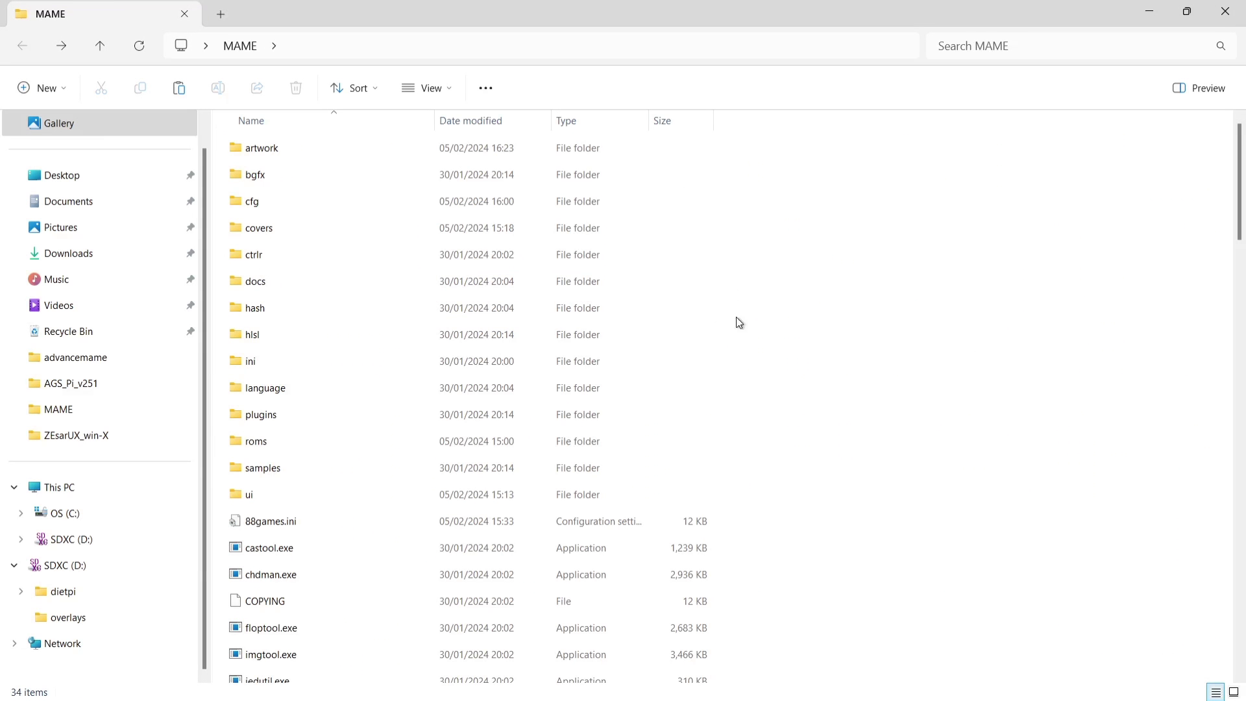
{"action": "double_click", "coordinate": [305, 149]}
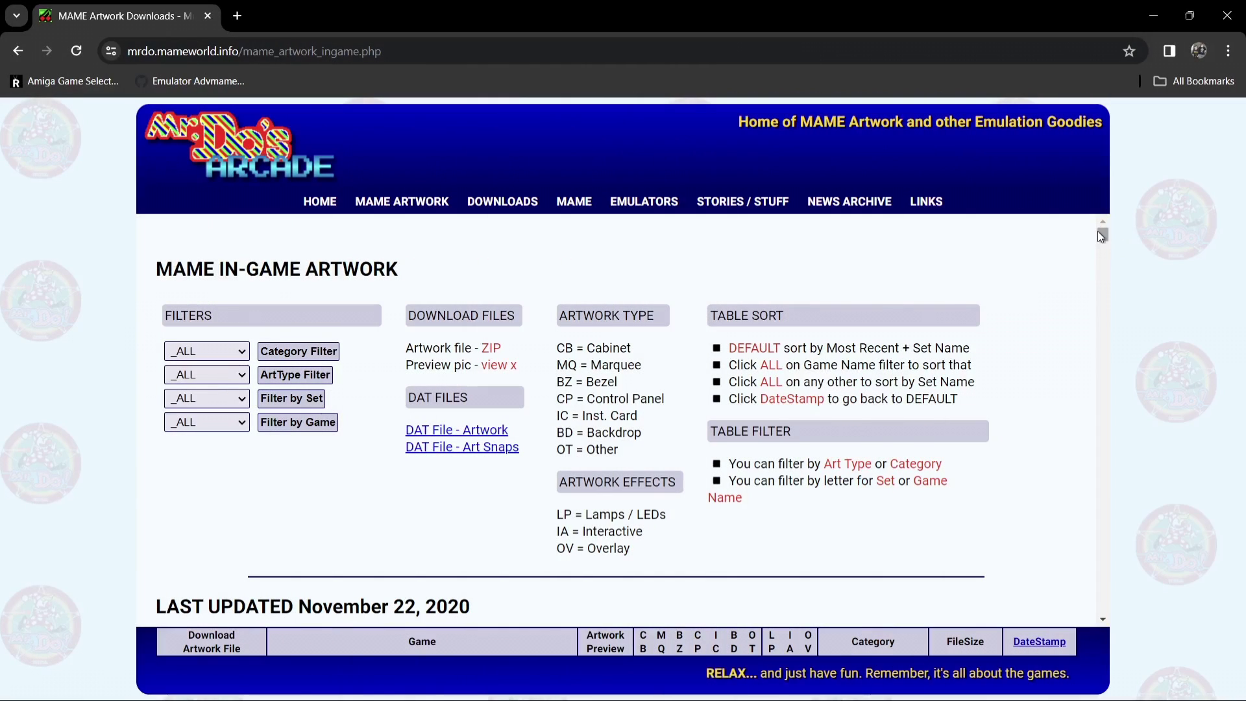
{"action": "mouse_move", "coordinate": [1104, 237]}
{"action": "left_mouse_down"}
{"action": "mouse_move", "coordinate": [1108, 257]}
{"action": "mouse_move", "coordinate": [1104, 233]}
{"action": "left_mouse_up"}
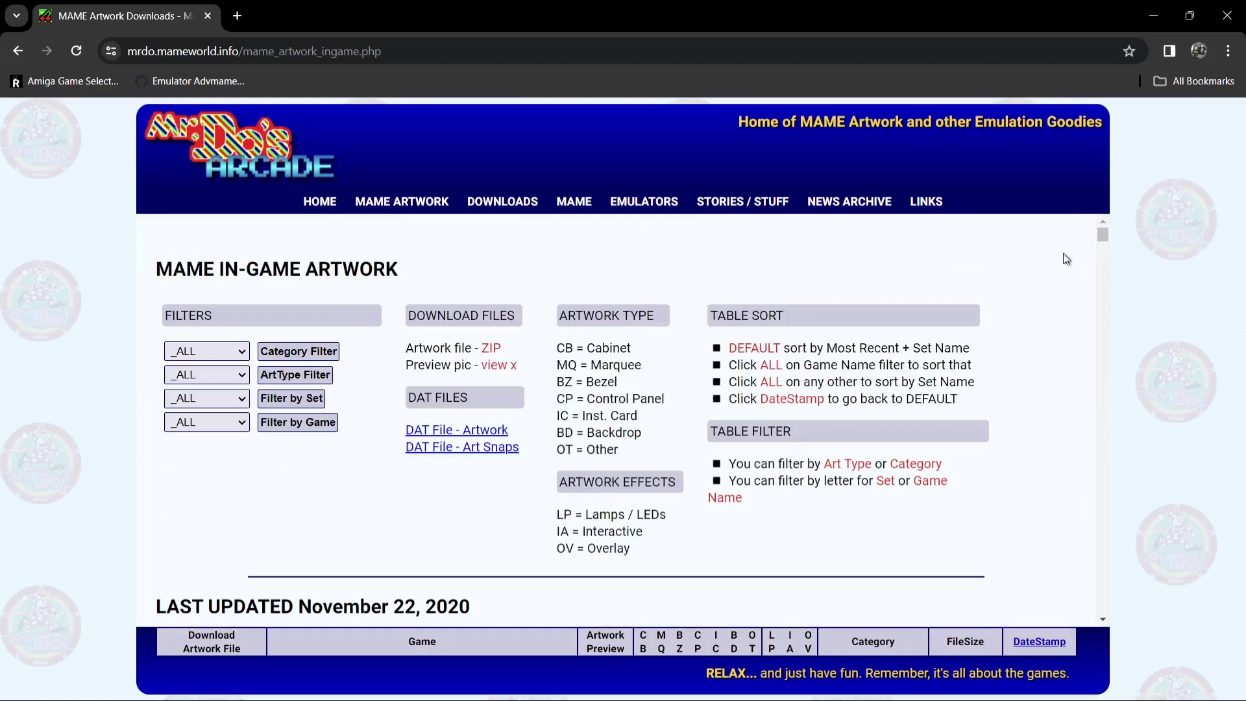